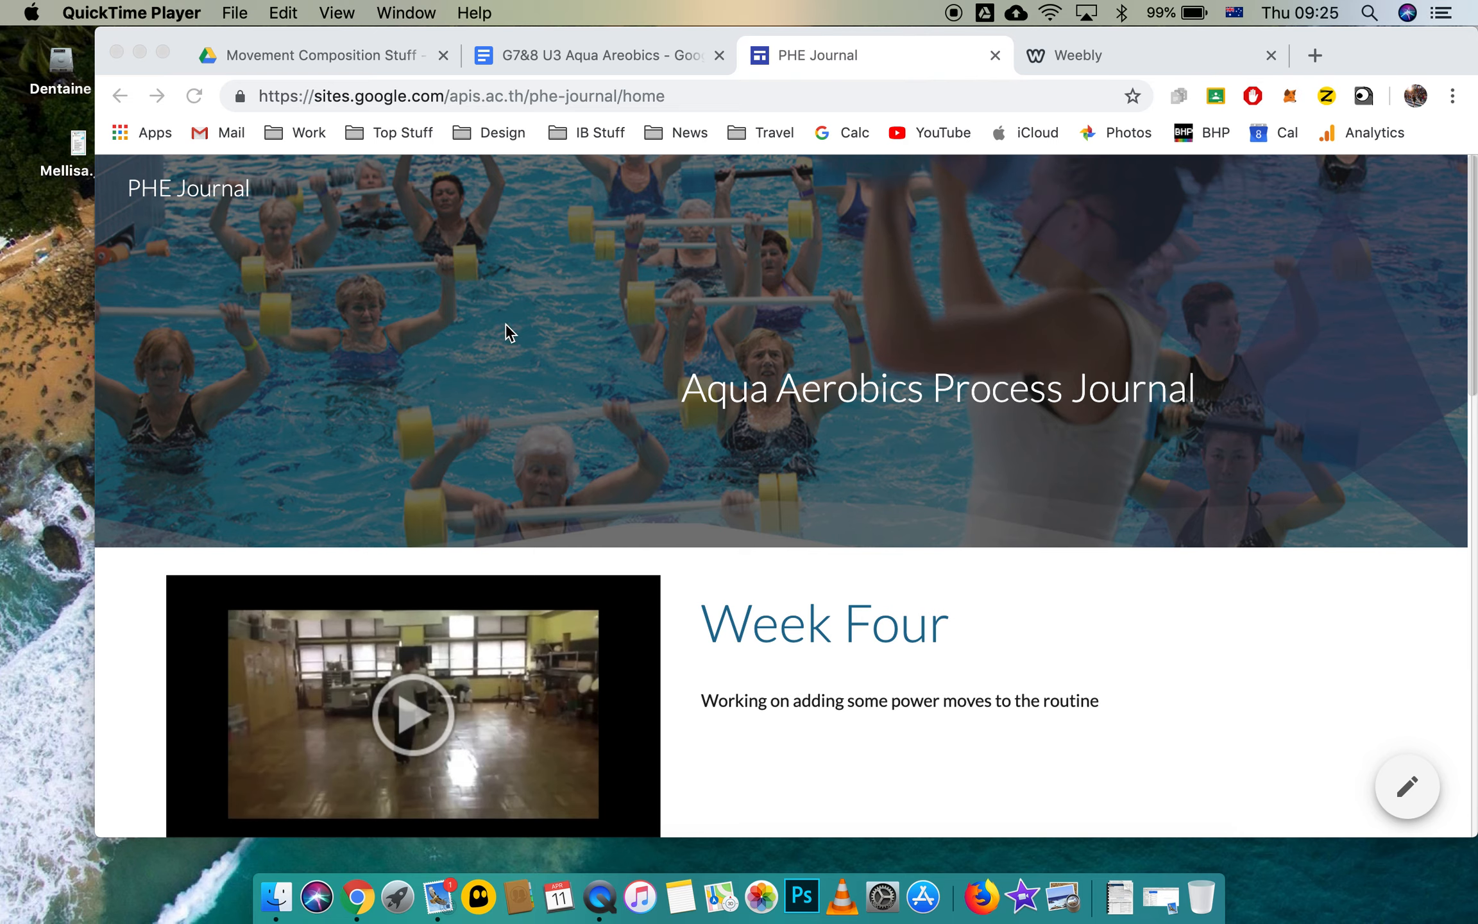
- Review the published PHE Journal page, from the banner through the Week Four video and move descriptions to the closing reflection questions
{"action": "scroll", "coordinate": [450, 384], "scroll_direction": "down", "scroll_amount": 10}
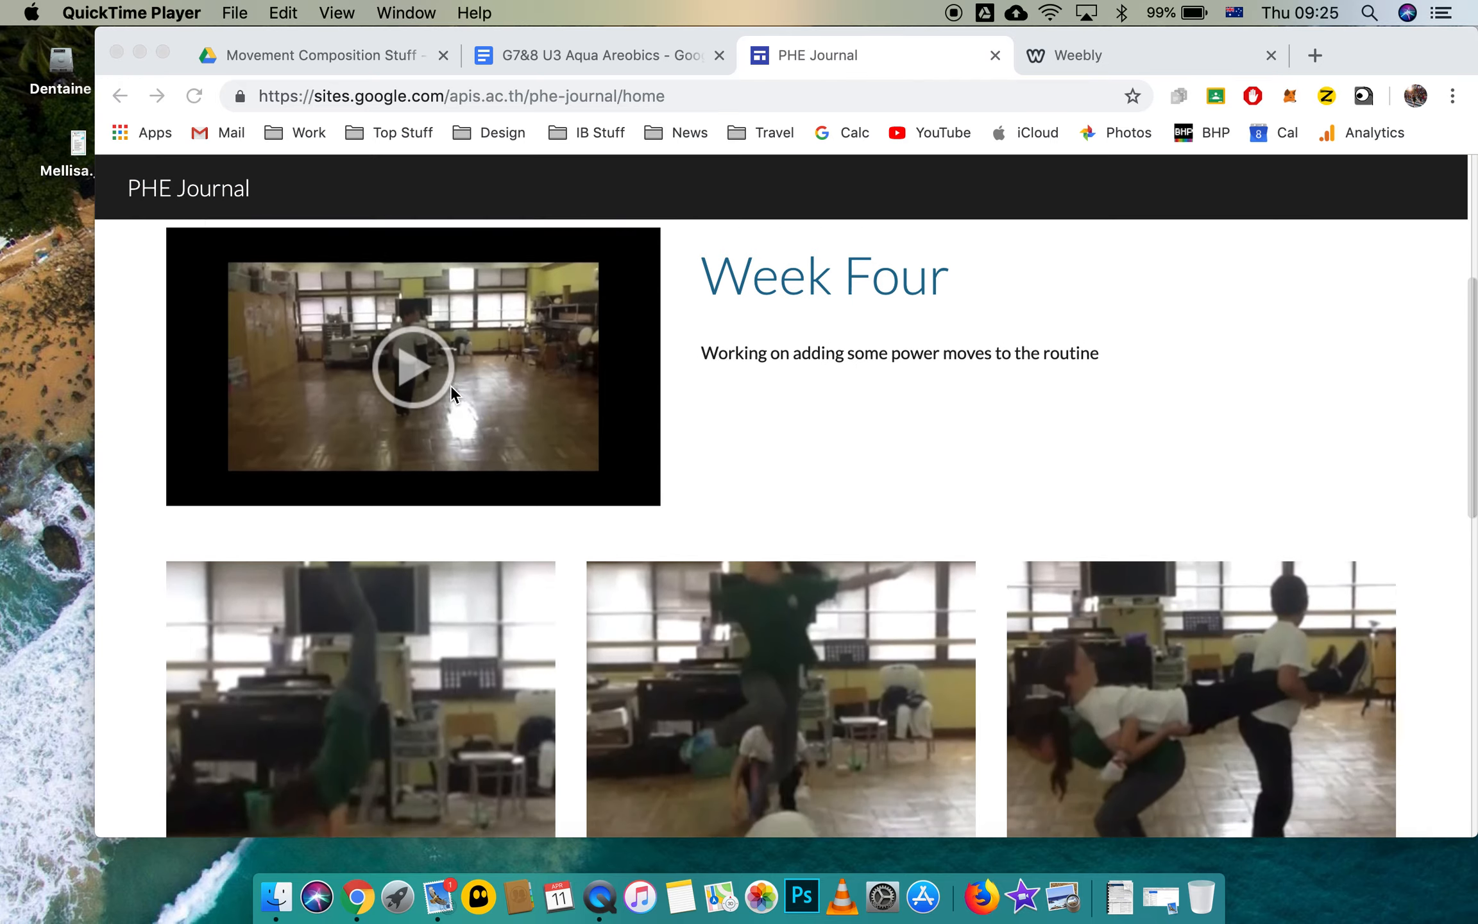
{"action": "scroll", "coordinate": [450, 385], "scroll_direction": "up", "scroll_amount": 10}
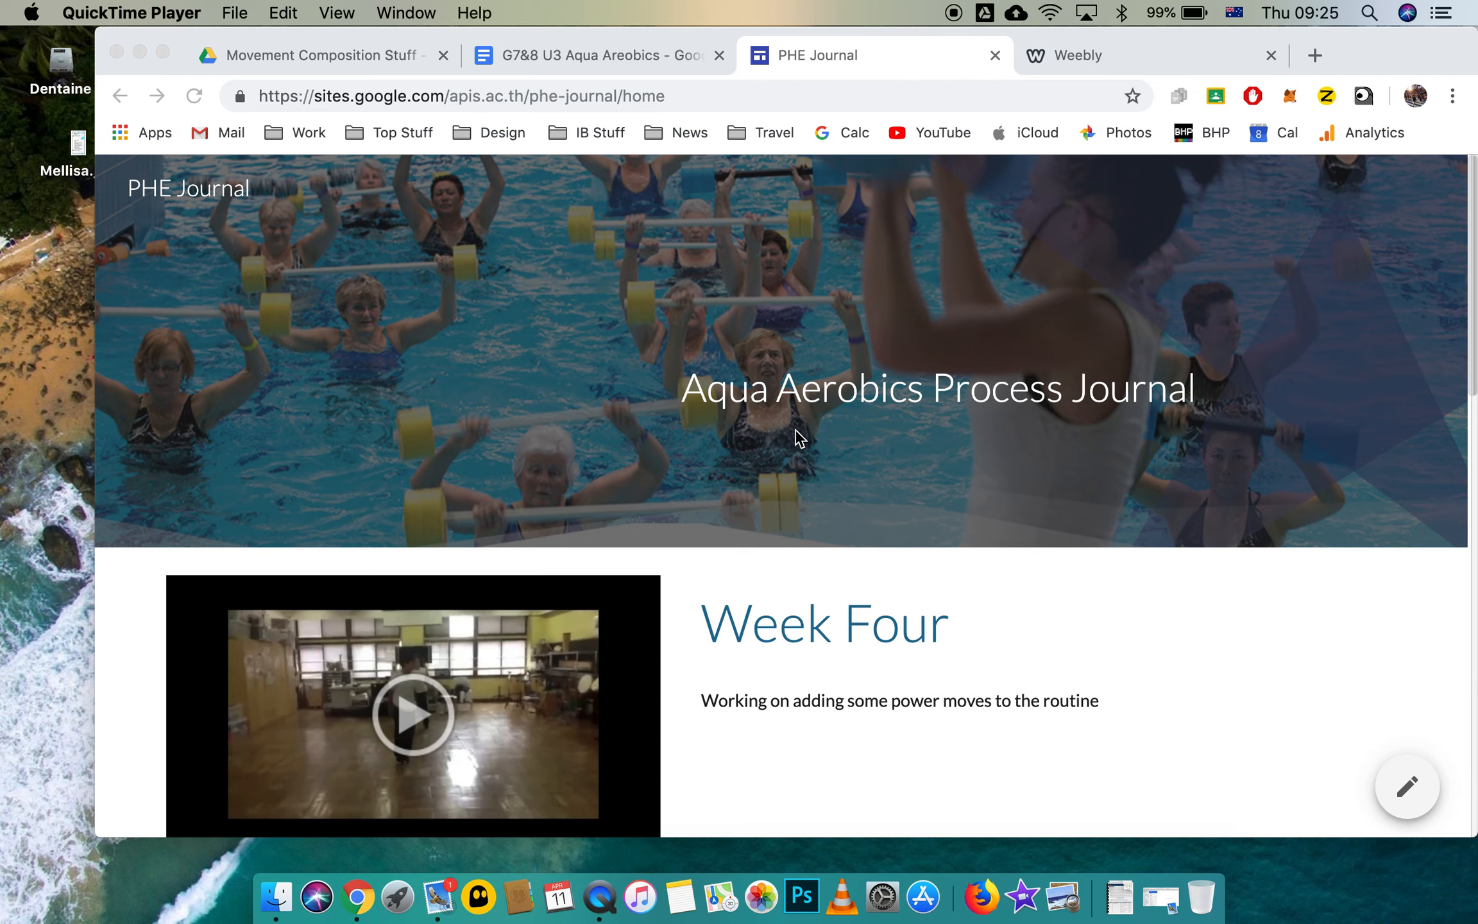
{"action": "scroll", "coordinate": [791, 437], "scroll_direction": "down", "scroll_amount": 6}
{"action": "scroll", "coordinate": [791, 438], "scroll_direction": "up", "scroll_amount": 2}
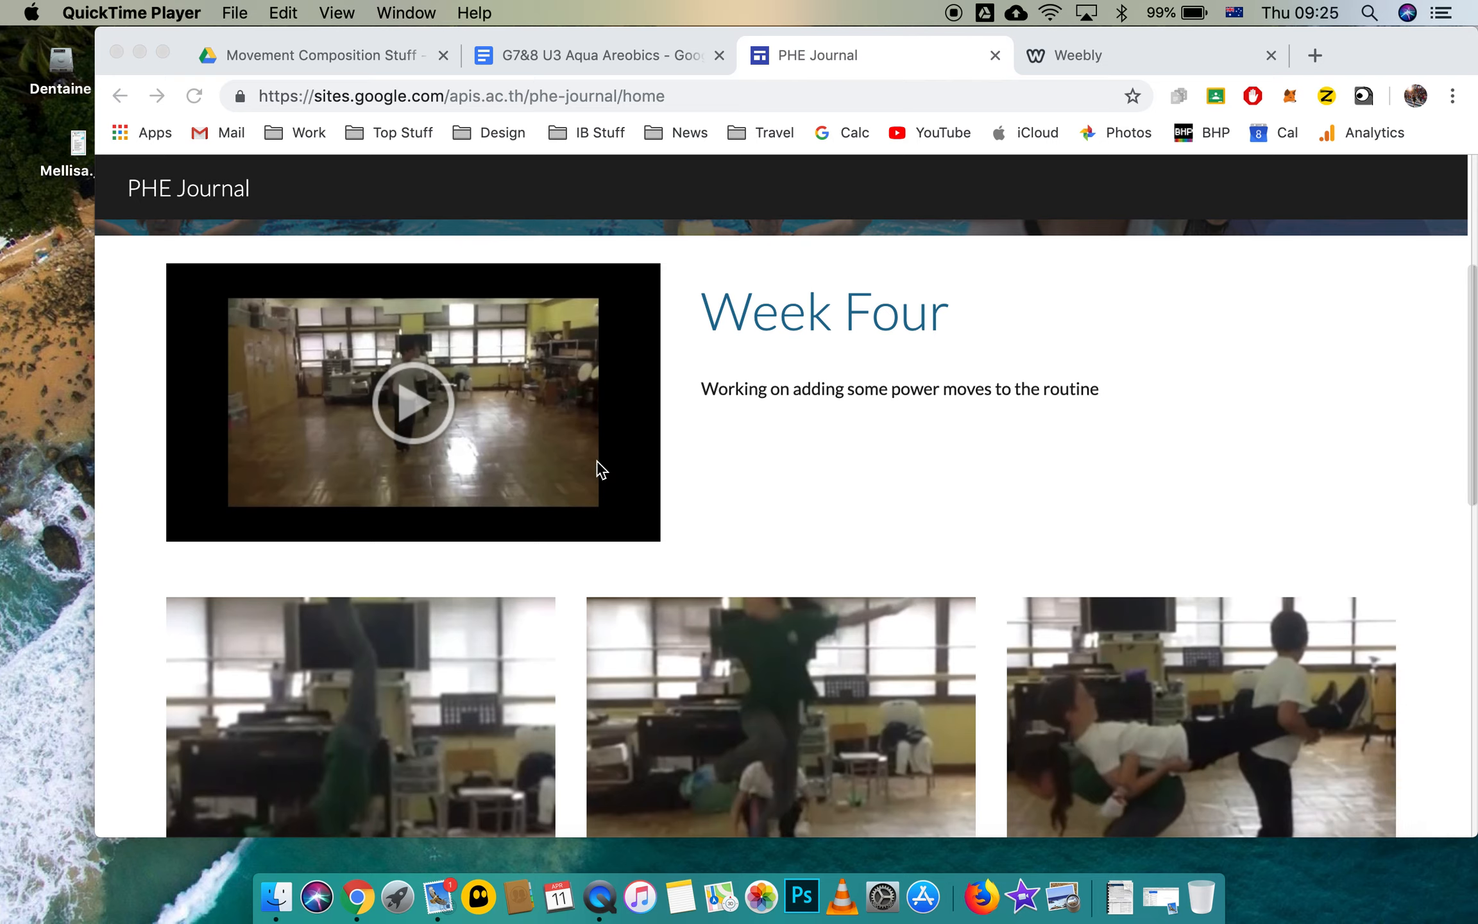
{"action": "scroll", "coordinate": [823, 480], "scroll_direction": "down", "scroll_amount": 3}
{"action": "scroll", "coordinate": [511, 475], "scroll_direction": "up", "scroll_amount": 3}
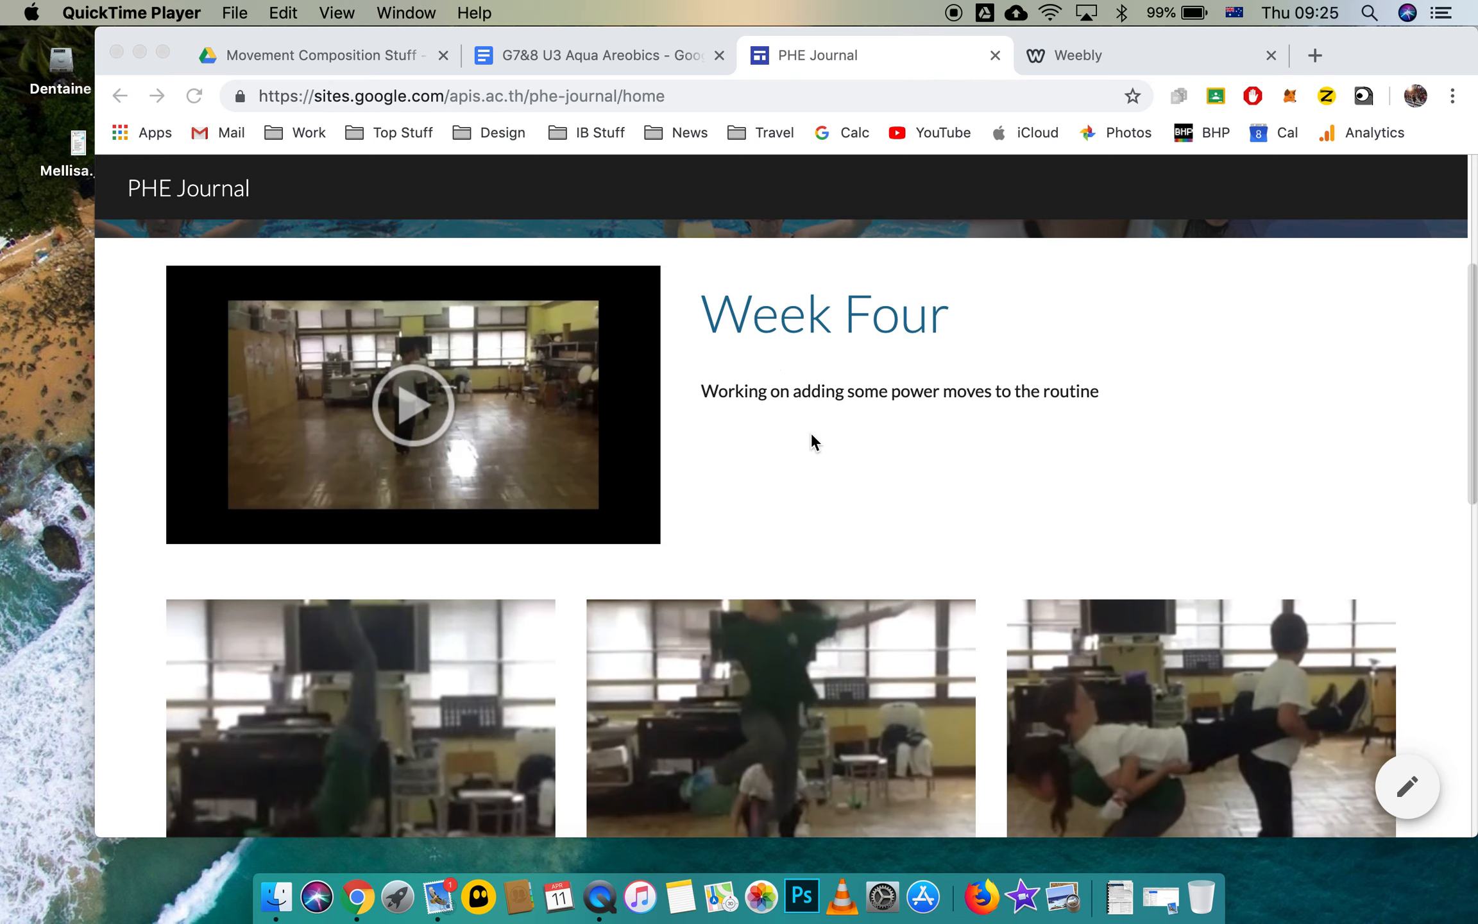
{"action": "scroll", "coordinate": [849, 420], "scroll_direction": "down", "scroll_amount": 6}
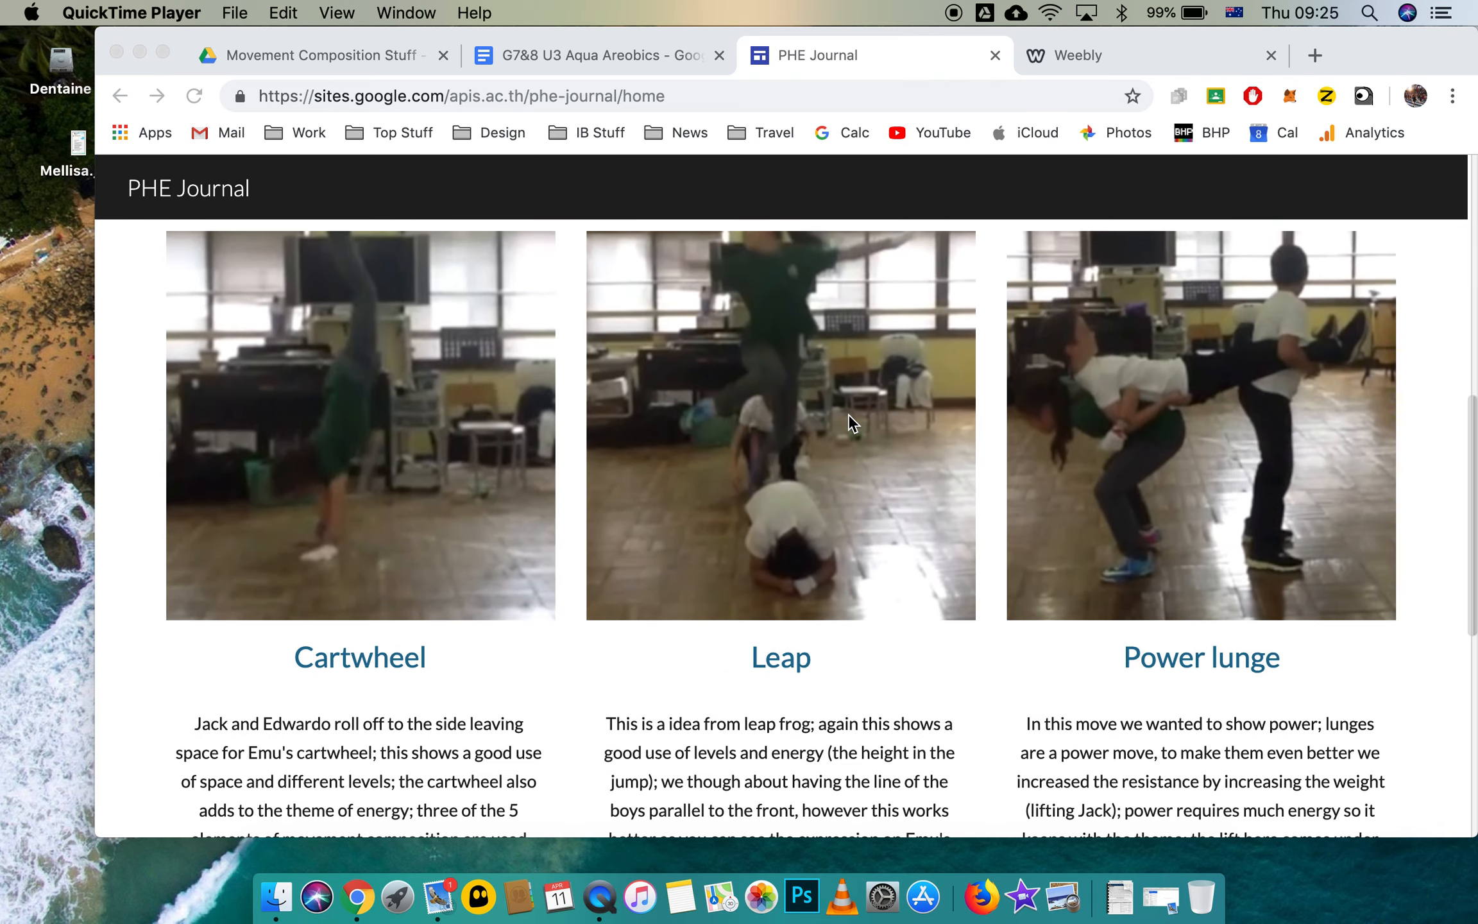
{"action": "scroll", "coordinate": [848, 420], "scroll_direction": "up", "scroll_amount": 1}
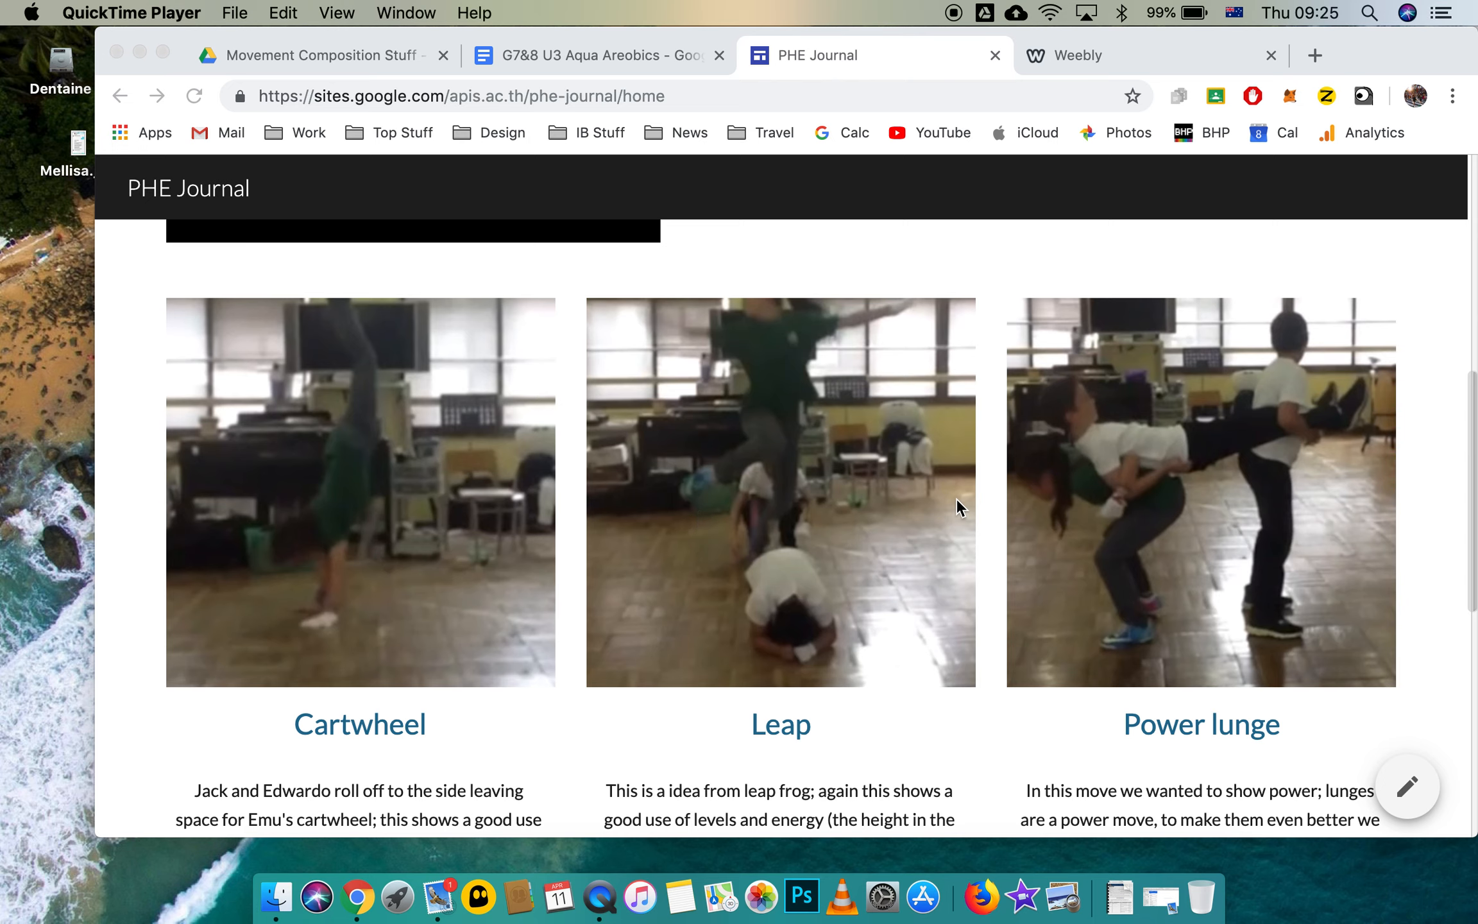
{"action": "scroll", "coordinate": [834, 525], "scroll_direction": "down", "scroll_amount": 5}
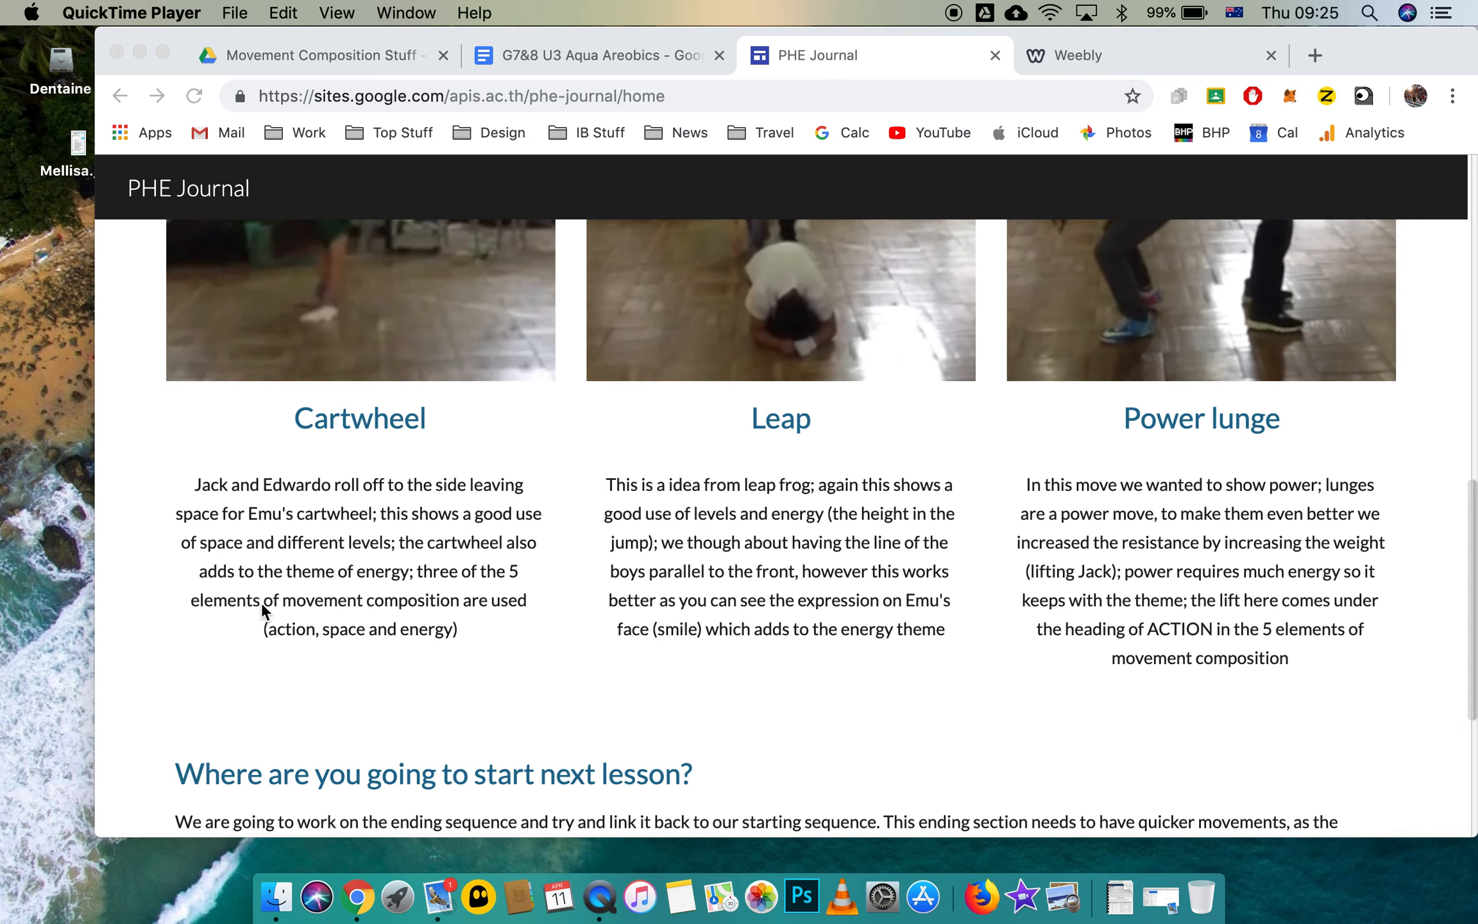
{"action": "scroll", "coordinate": [915, 567], "scroll_direction": "down", "scroll_amount": 5}
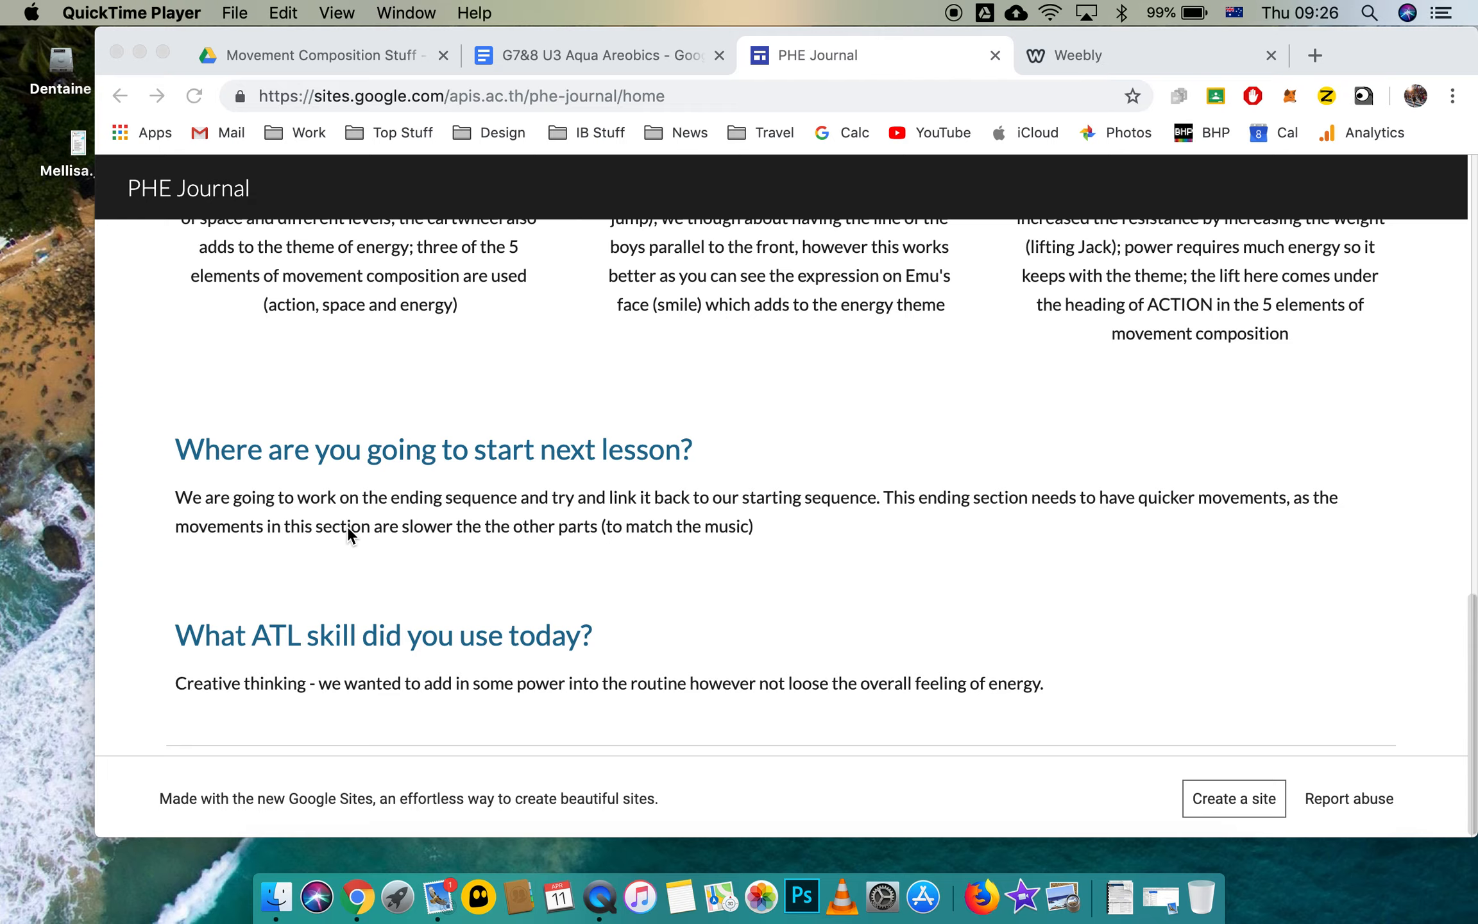
{"action": "scroll", "coordinate": [348, 525], "scroll_direction": "up", "scroll_amount": 20}
{"action": "scroll", "coordinate": [347, 525], "scroll_direction": "down", "scroll_amount": 20}
{"action": "scroll", "coordinate": [348, 525], "scroll_direction": "up", "scroll_amount": 20}
{"action": "scroll", "coordinate": [347, 525], "scroll_direction": "down", "scroll_amount": 7}
{"action": "scroll", "coordinate": [350, 534], "scroll_direction": "down", "scroll_amount": 10}
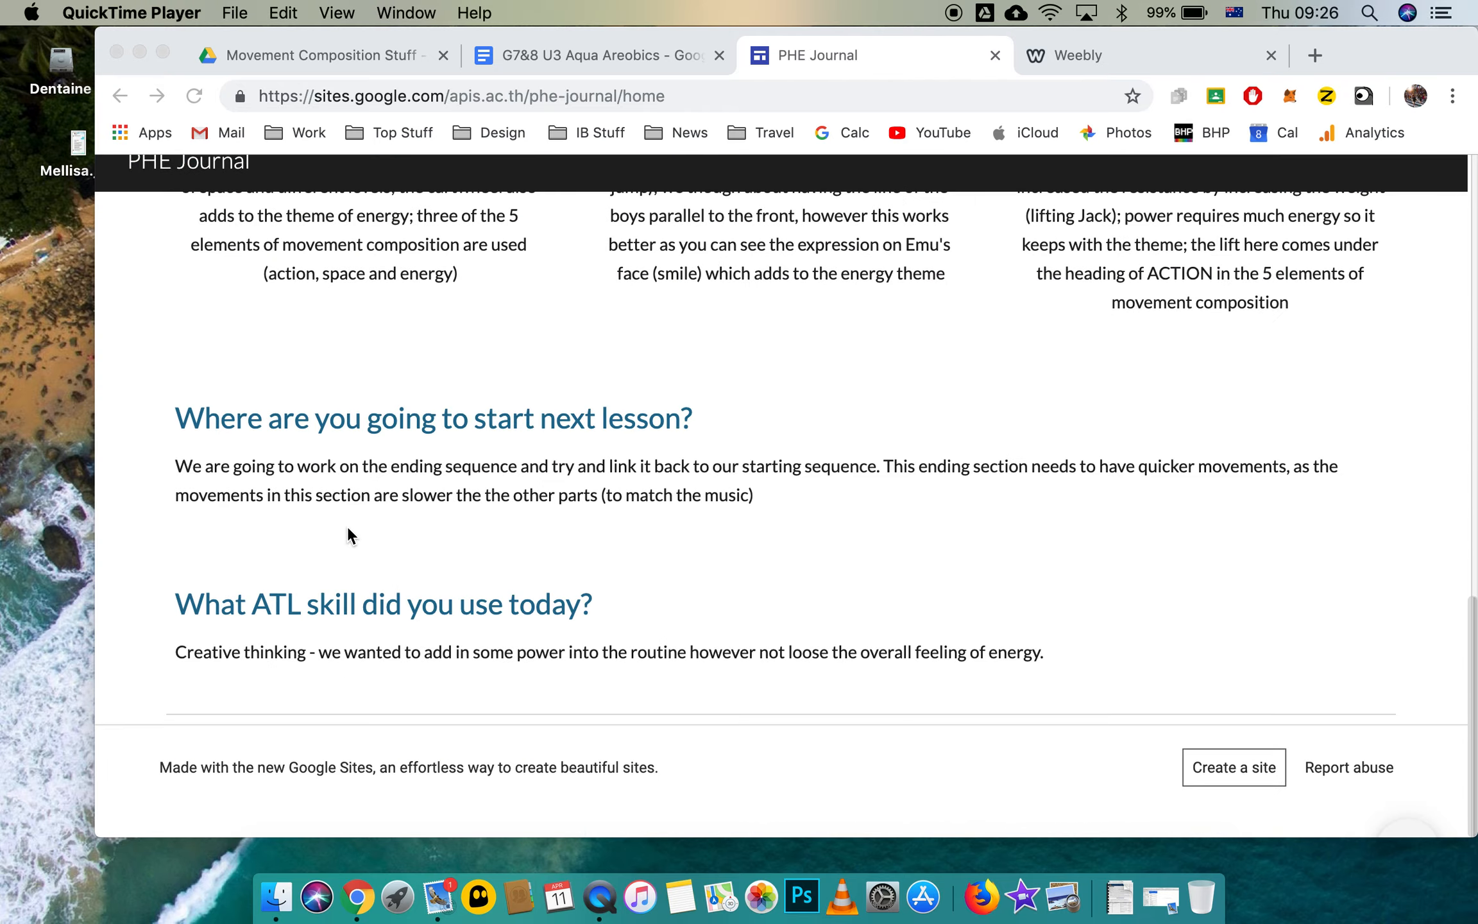
{"action": "scroll", "coordinate": [349, 533], "scroll_direction": "up", "scroll_amount": 1}
- Close the published PHE Journal page and switch to the Movement Composition Stuff folder in Google Drive
{"action": "left_click", "coordinate": [995, 55]}
{"action": "left_click", "coordinate": [323, 55]}
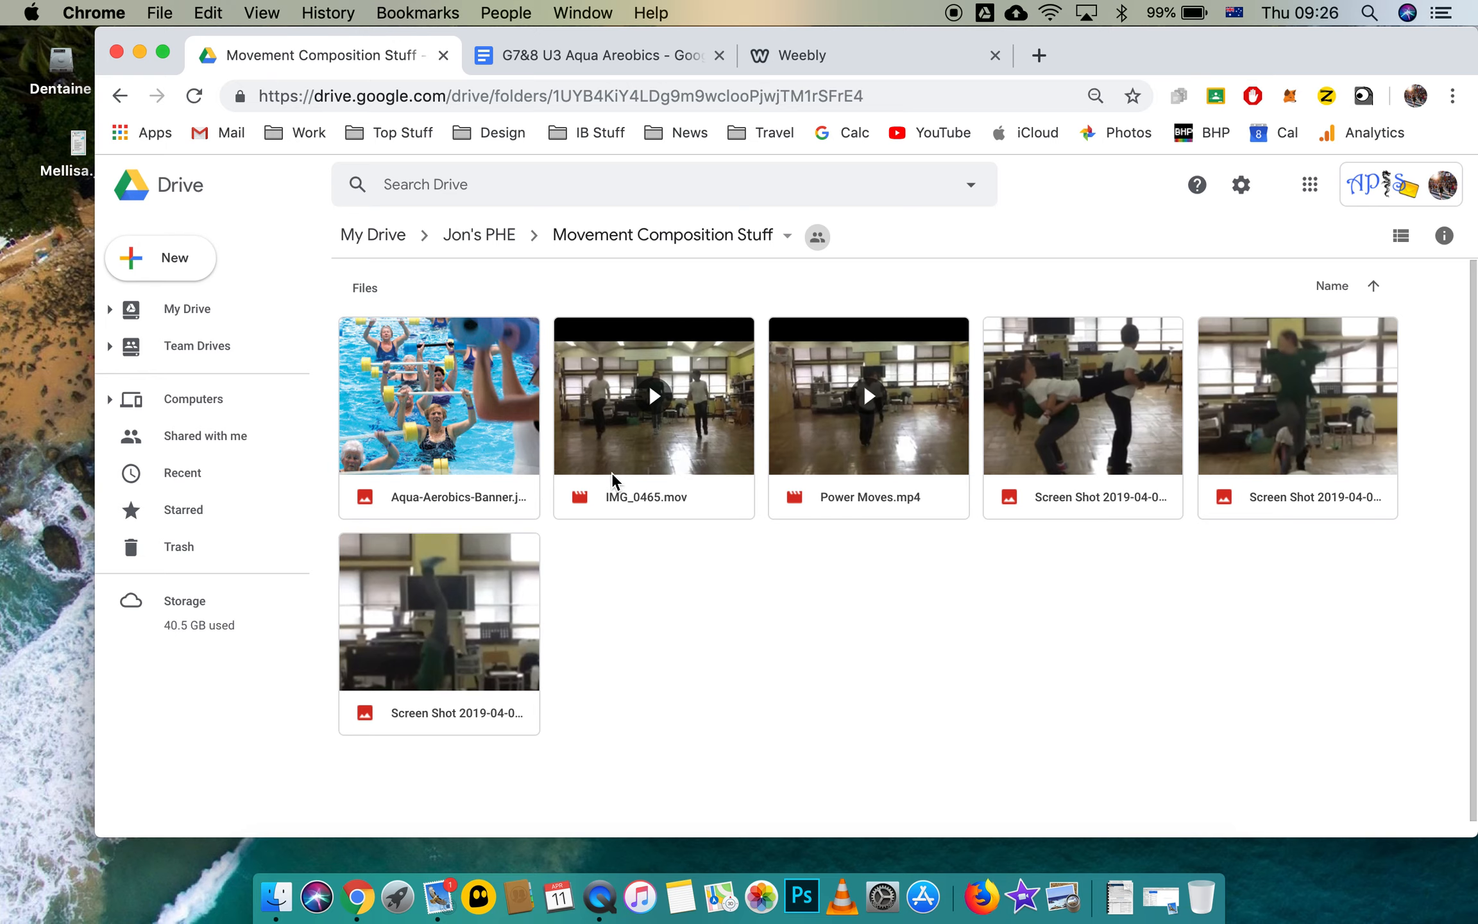
{"action": "left_click", "coordinate": [491, 241]}
{"action": "double_click", "coordinate": [882, 402]}
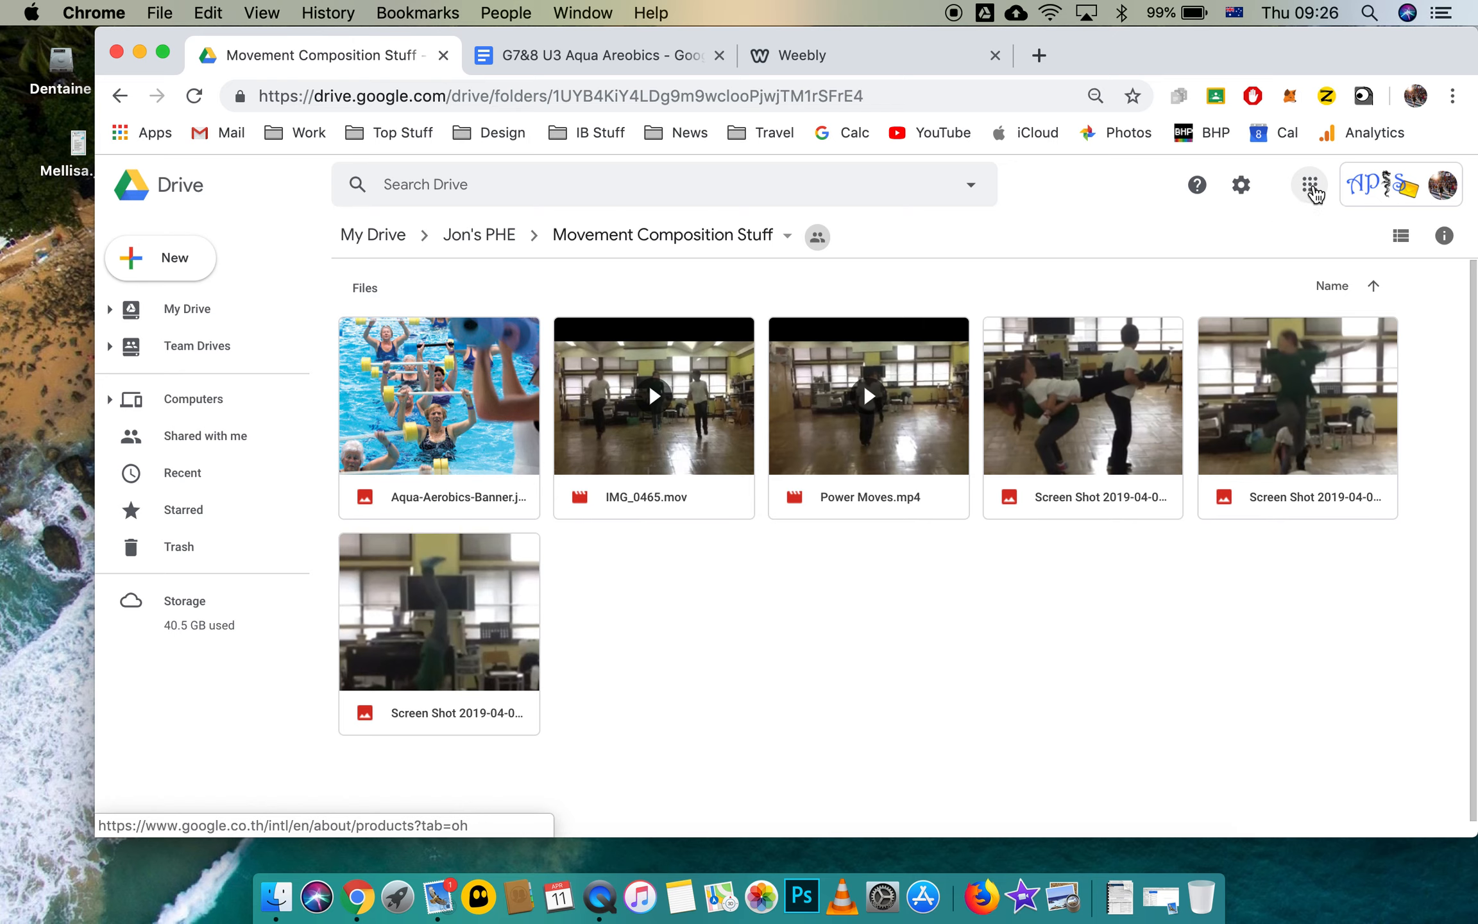
- Go from Google Drive to the new version of Google Sites and create a blank site
{"action": "left_click", "coordinate": [1311, 187]}
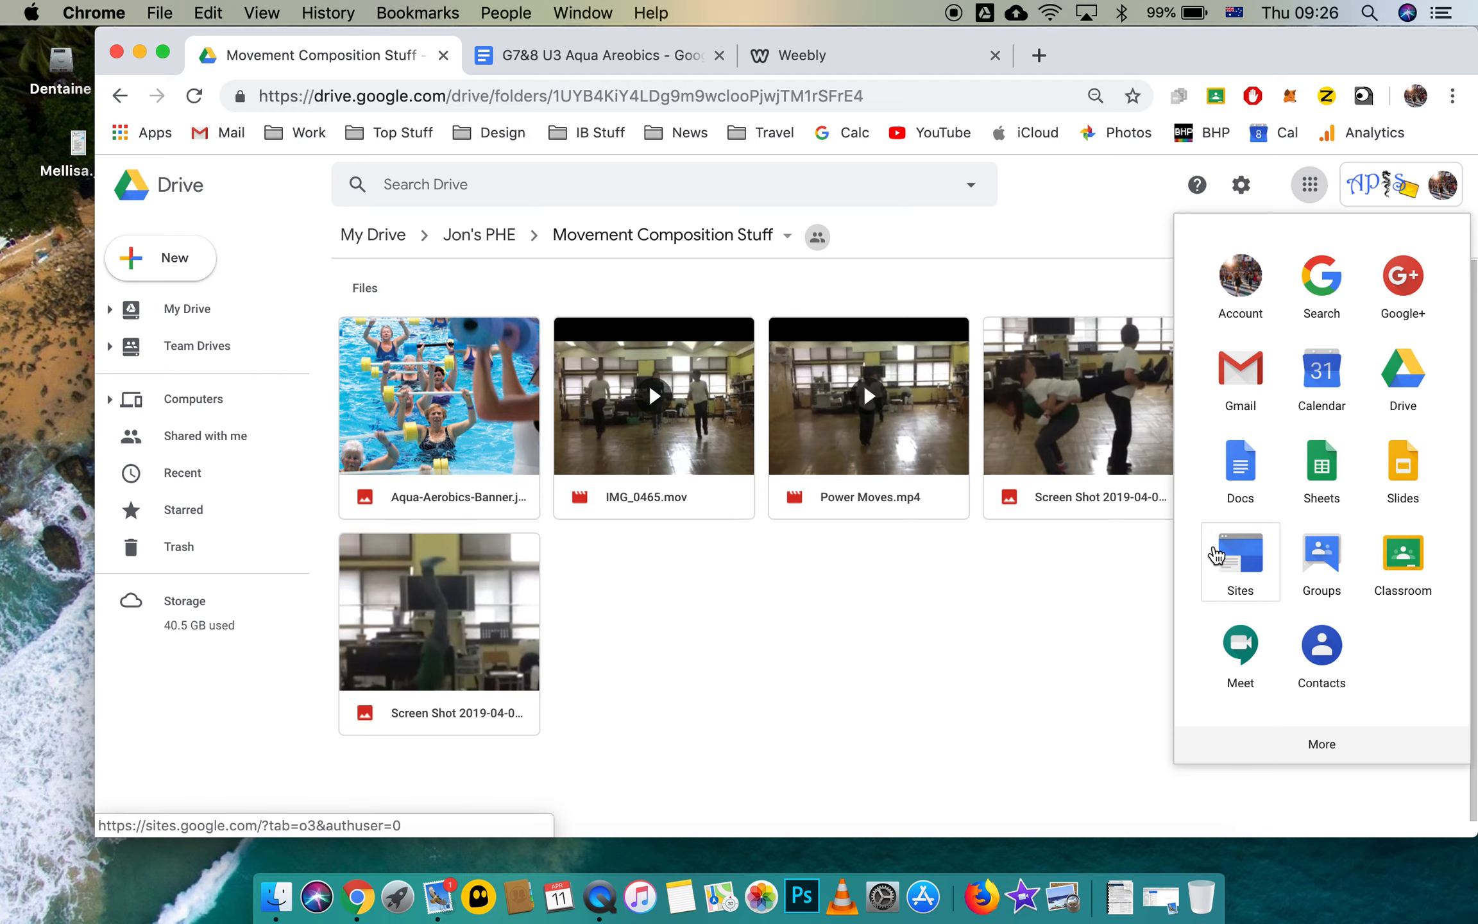
{"action": "left_click", "coordinate": [1232, 570]}
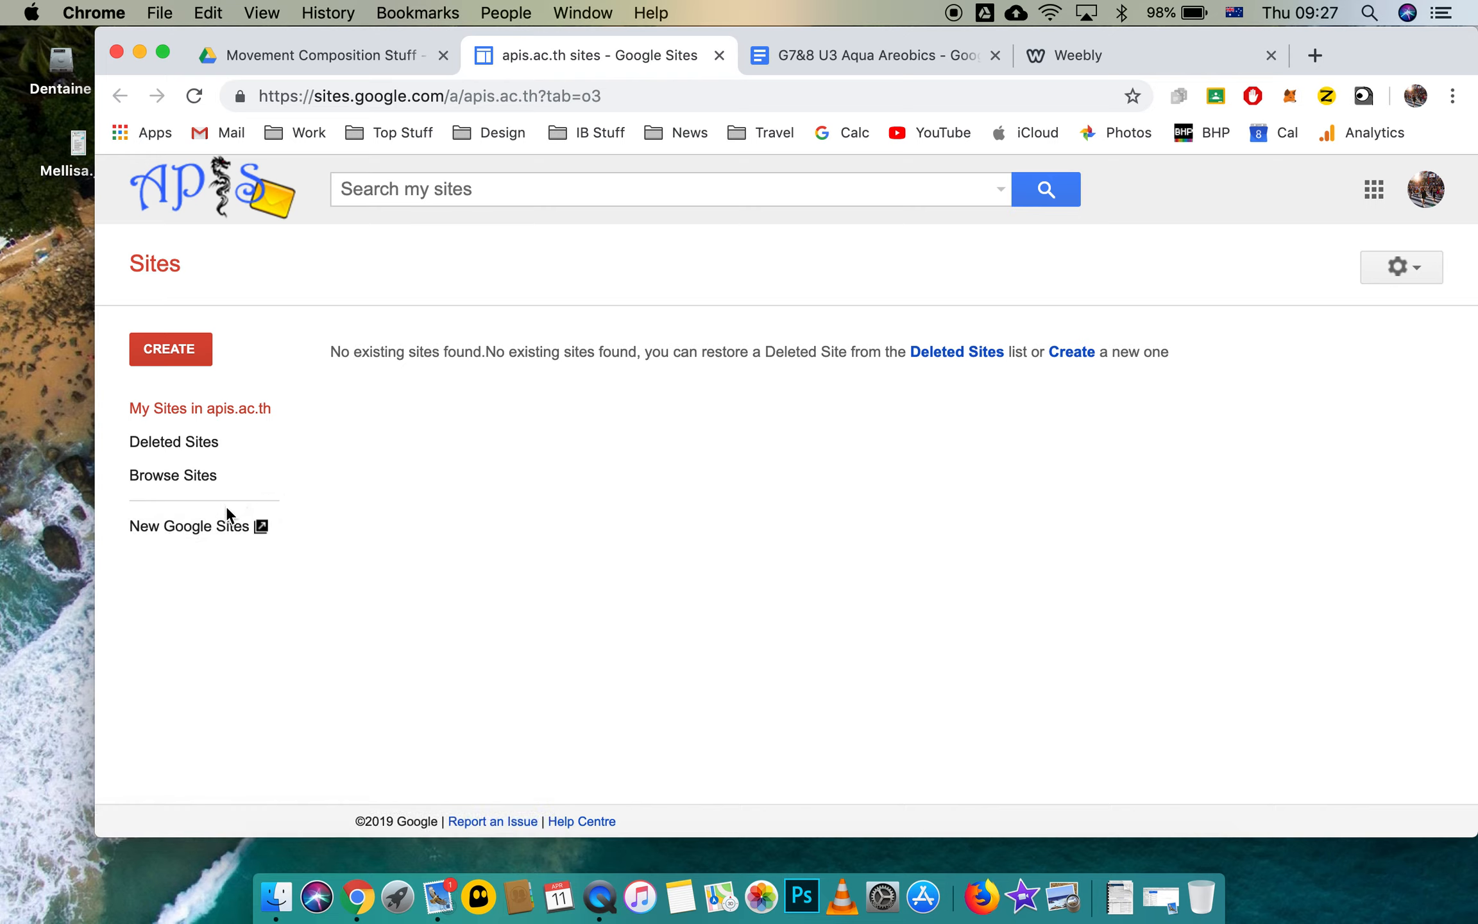
{"action": "left_click", "coordinate": [205, 537]}
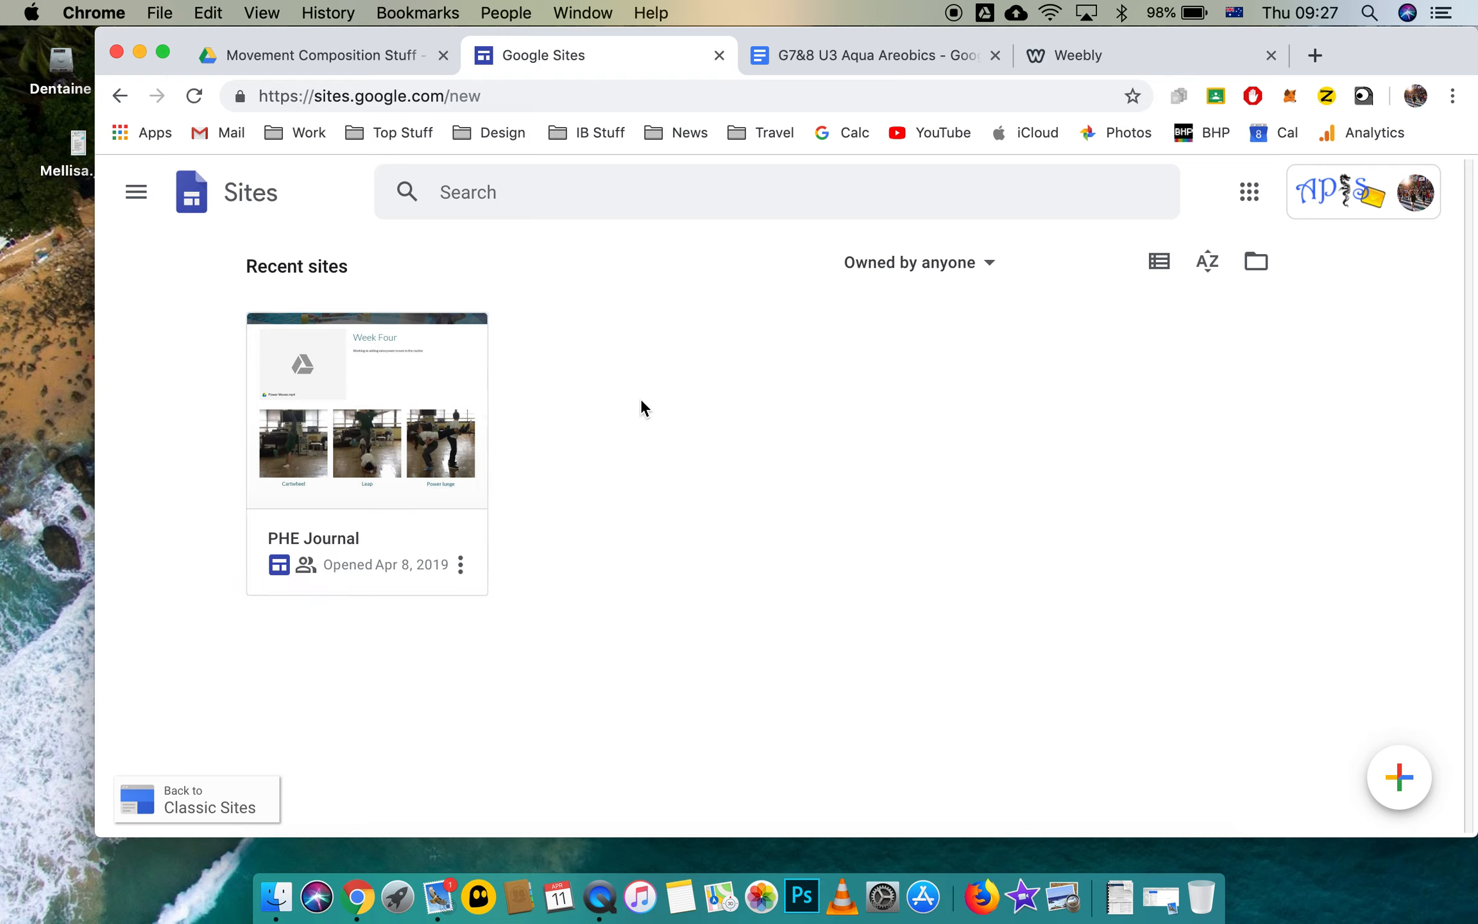
{"action": "left_click", "coordinate": [1399, 778]}
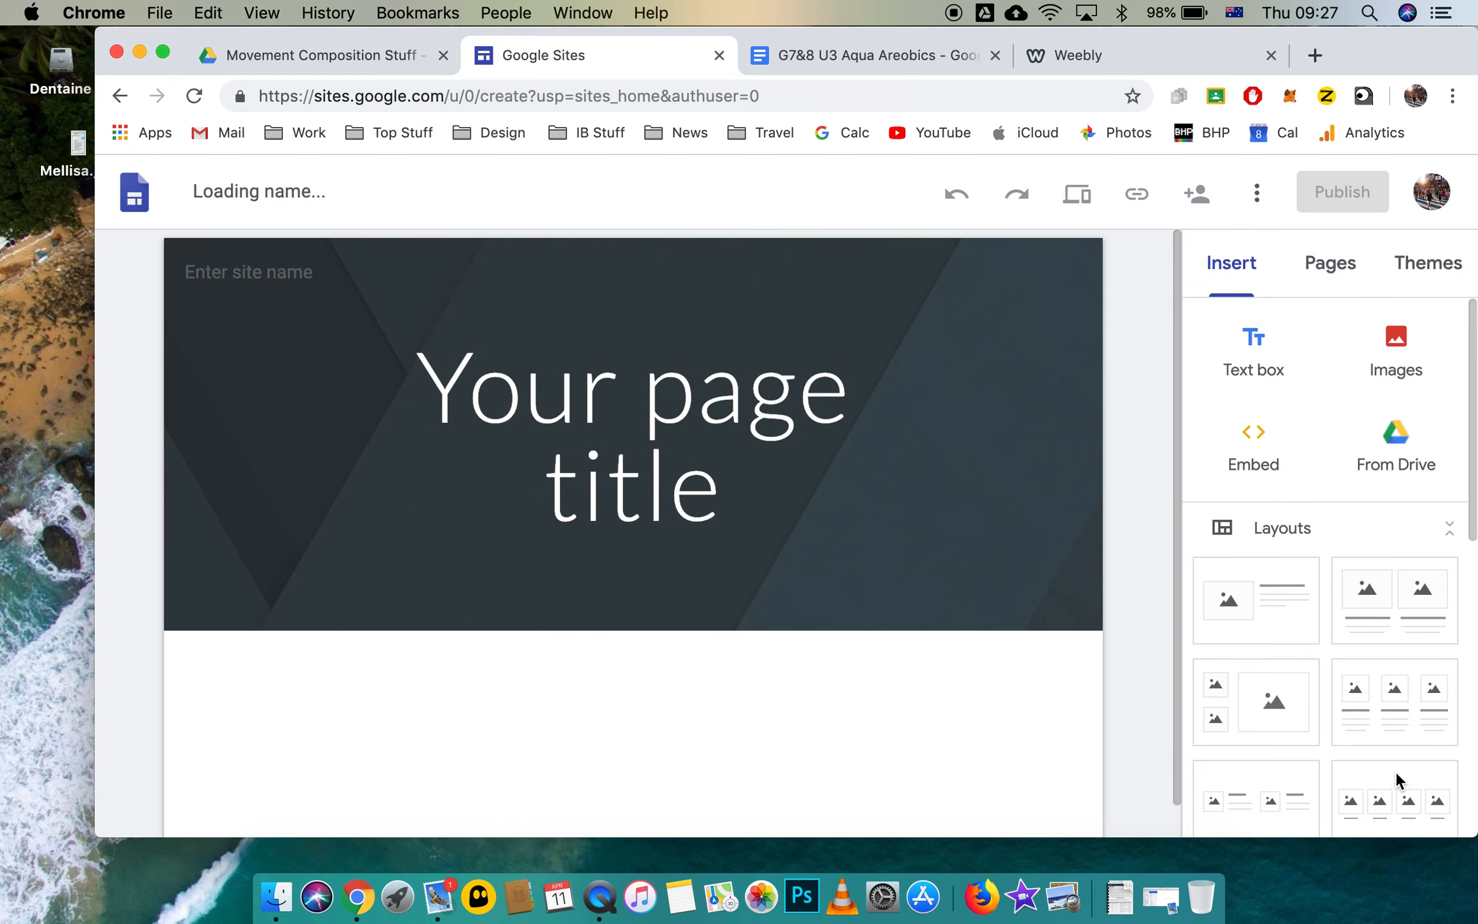
{"action": "scroll", "coordinate": [956, 521], "scroll_direction": "down", "scroll_amount": 1}
{"action": "scroll", "coordinate": [956, 521], "scroll_direction": "up", "scroll_amount": 1}
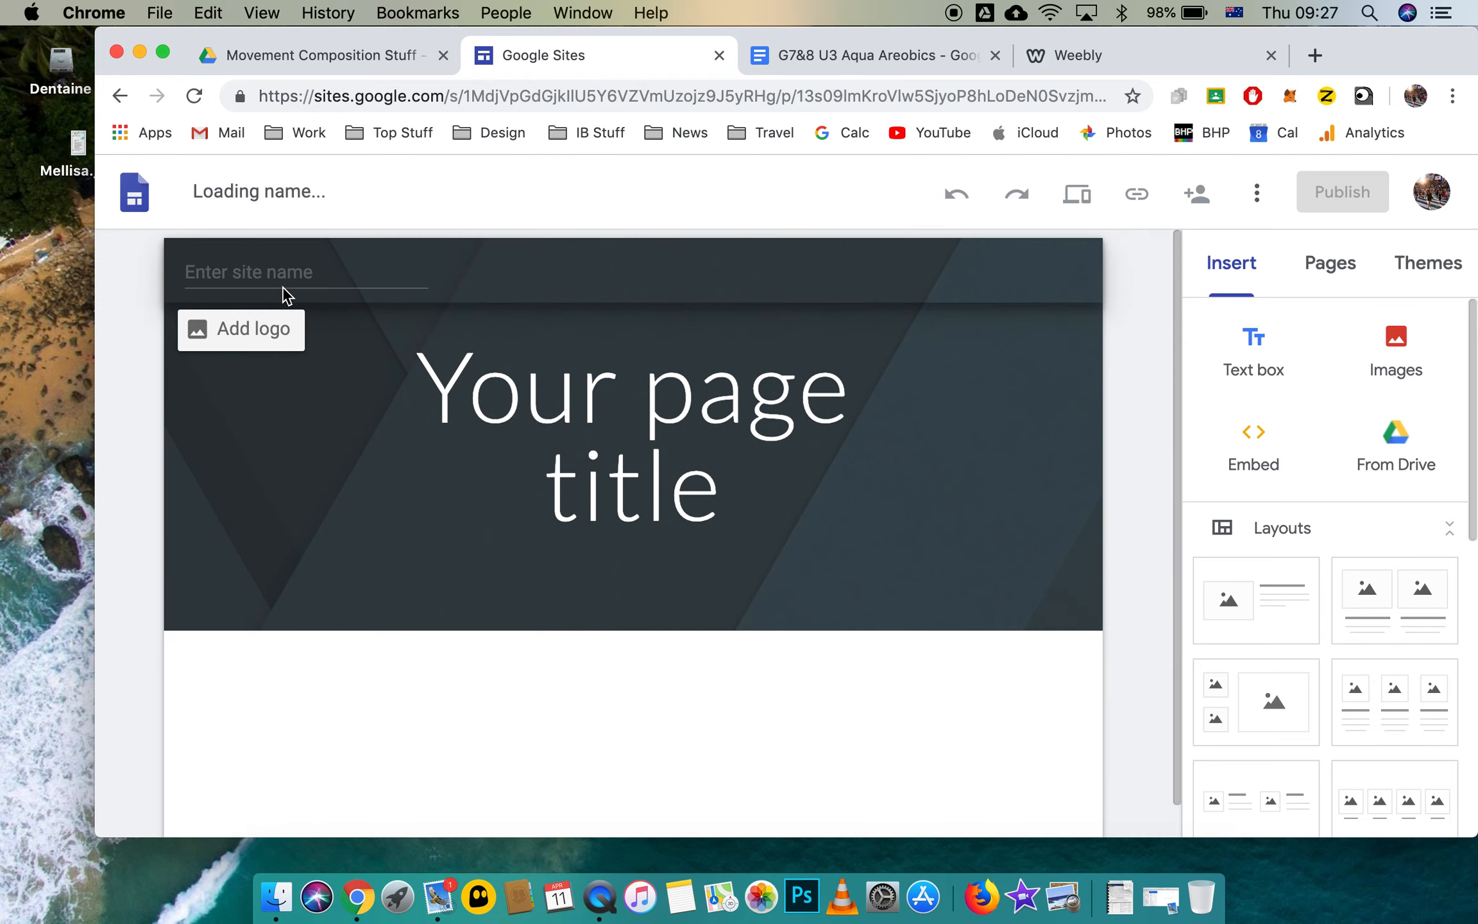
- Enter "PHE Journal" as the site name in the page header
{"action": "left_click", "coordinate": [307, 277]}
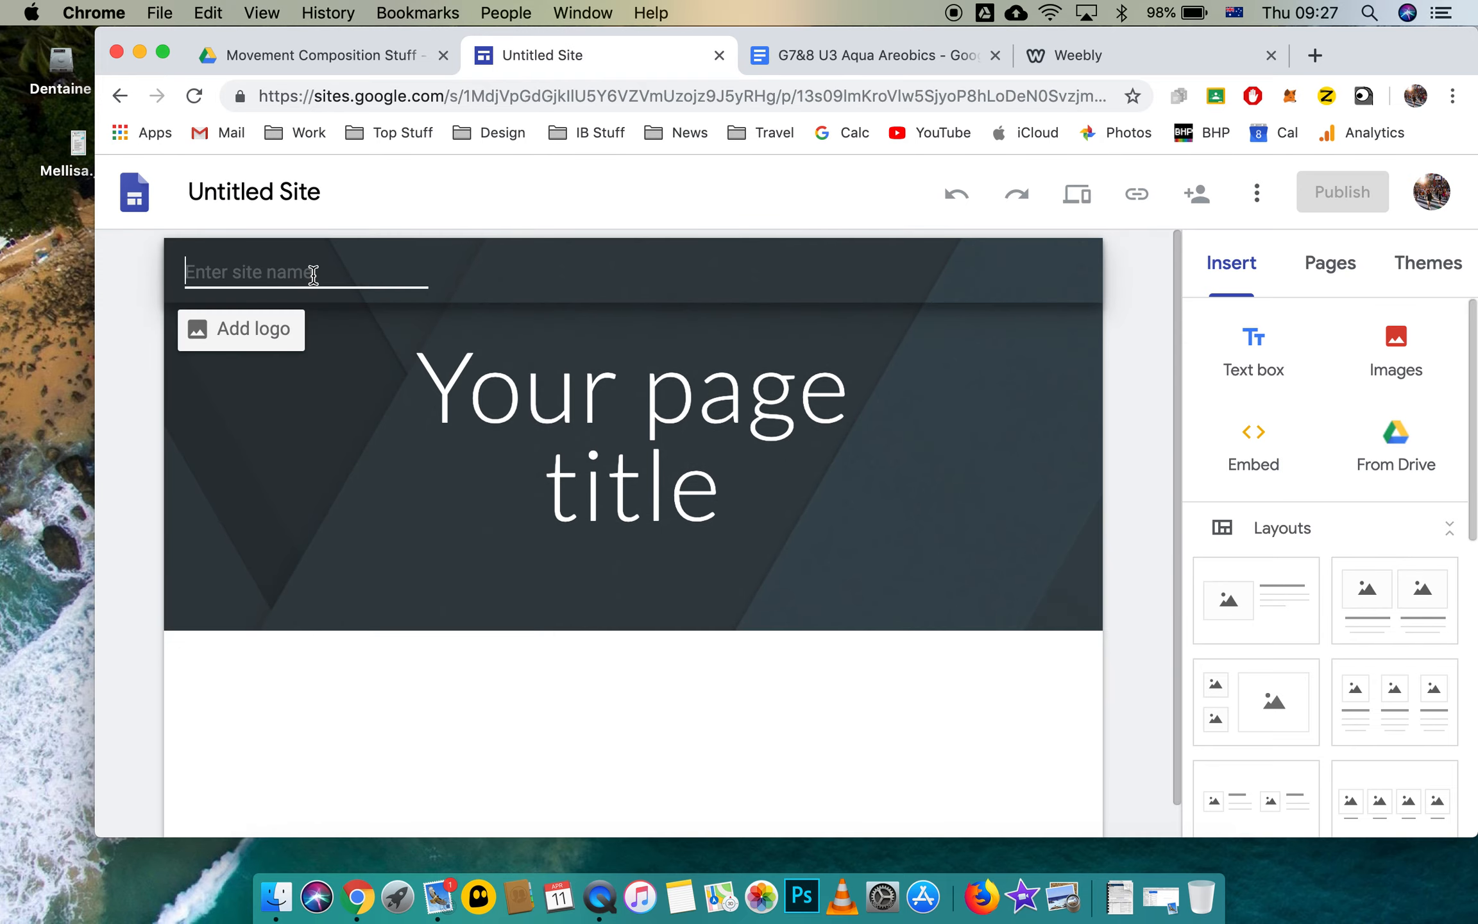
{"action": "type", "text": "PHE "}
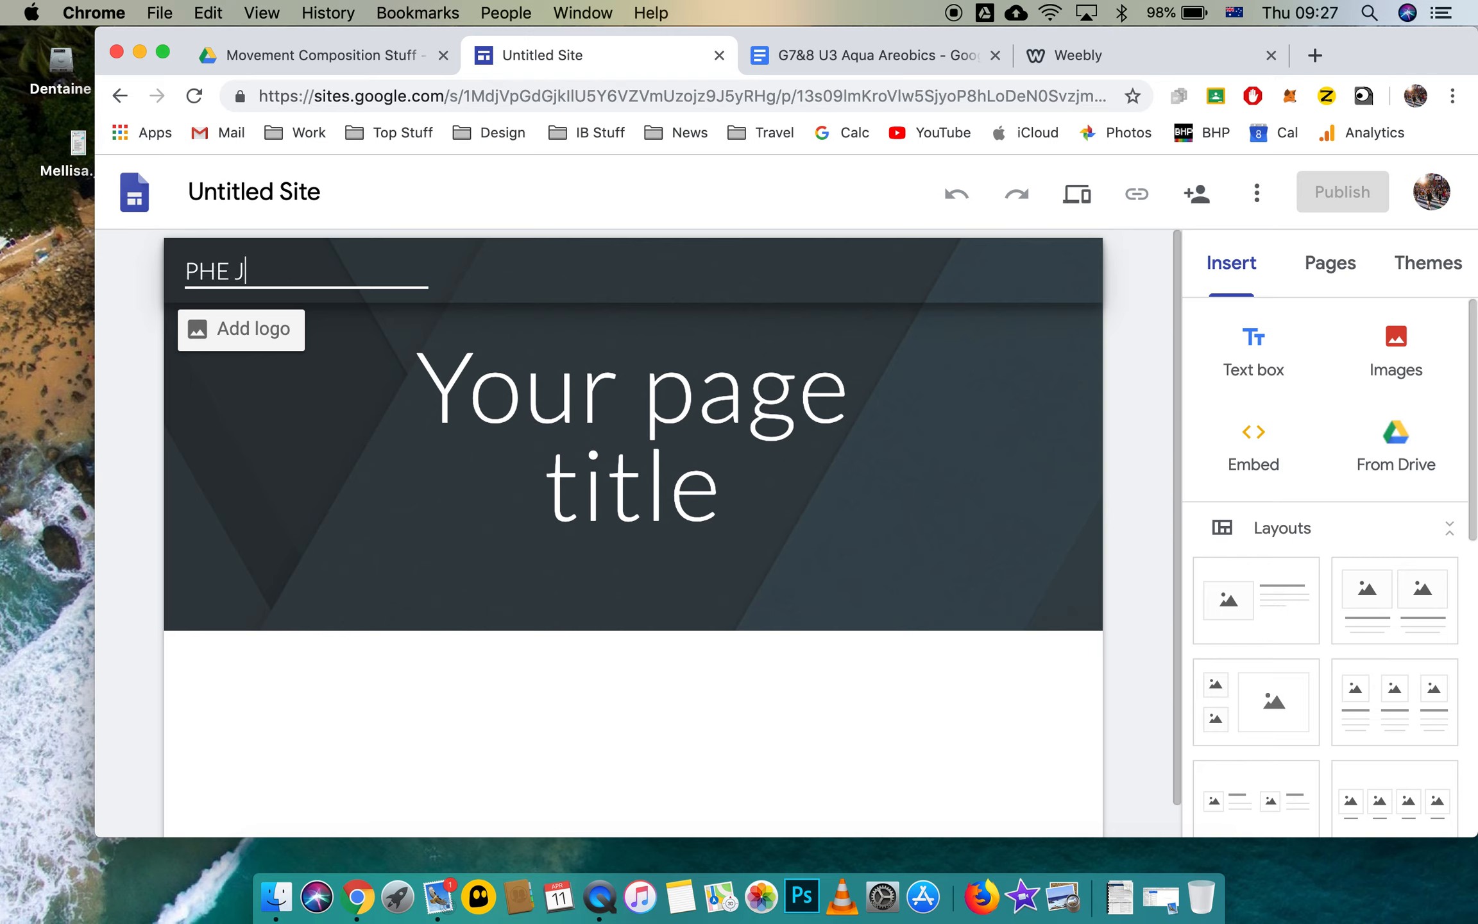
{"action": "type", "text": "Journal"}
- Replace the placeholder page title with "Aqua Aerobics"
{"action": "mouse_move", "coordinate": [444, 374]}
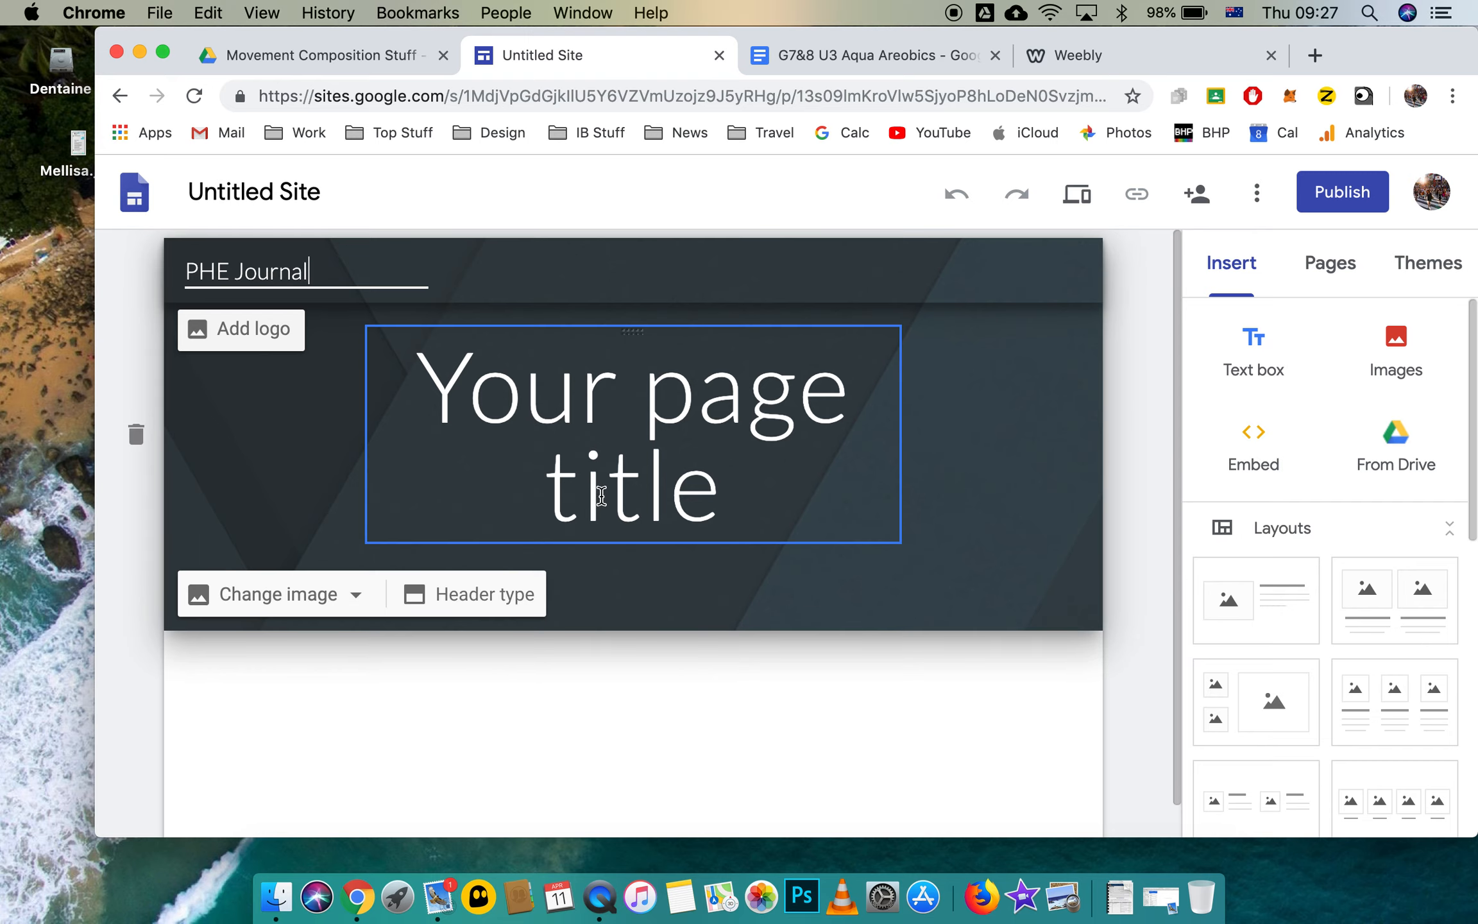
{"action": "triple_click", "coordinate": [713, 500]}
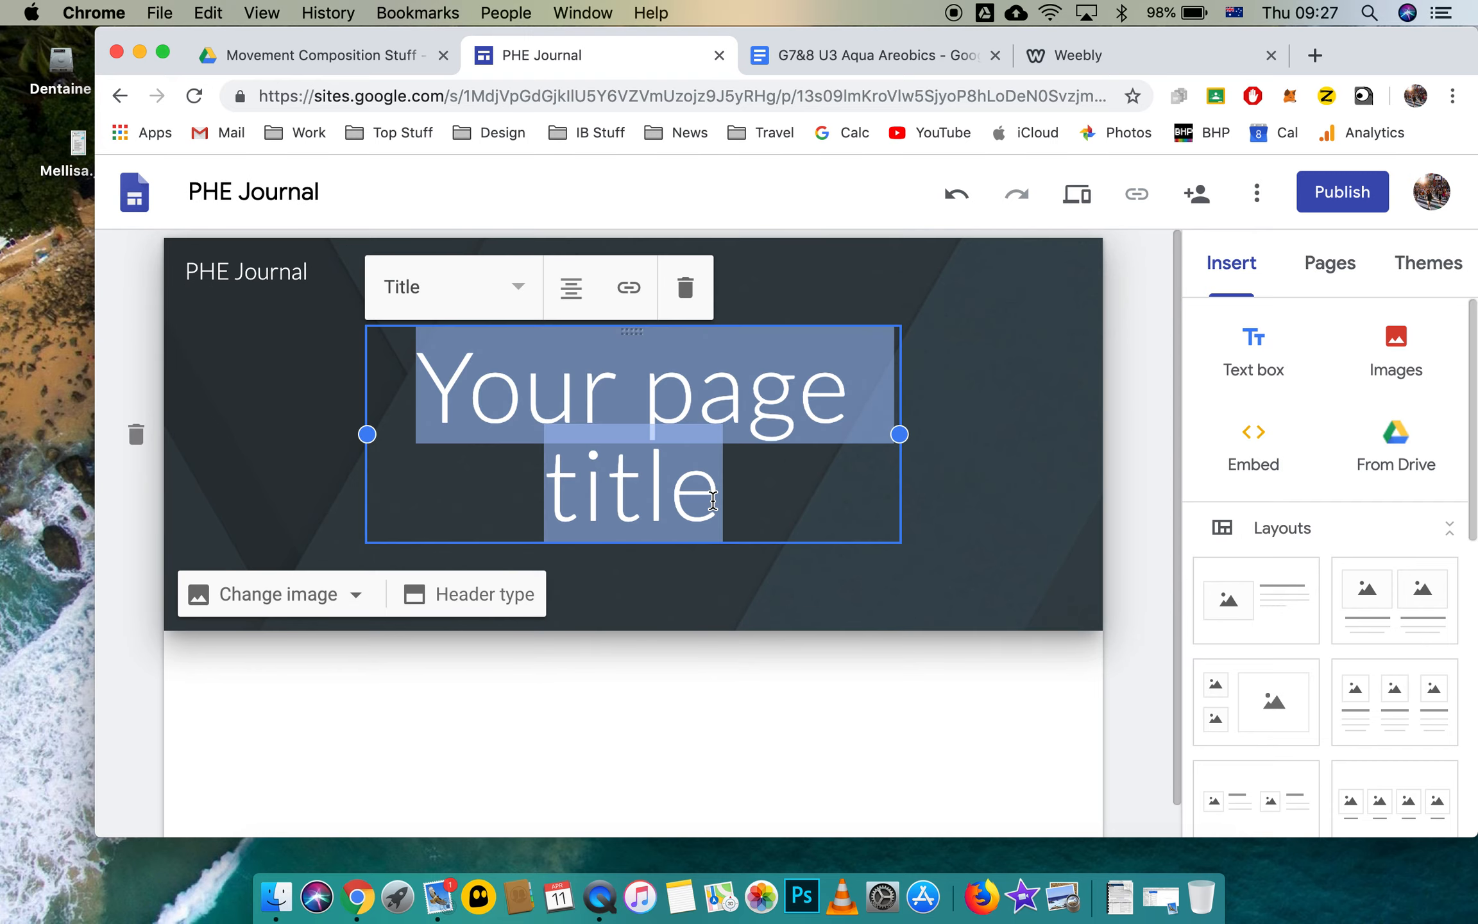
{"action": "key", "text": "BackSpace"}
{"action": "type", "text": "Aqua"}
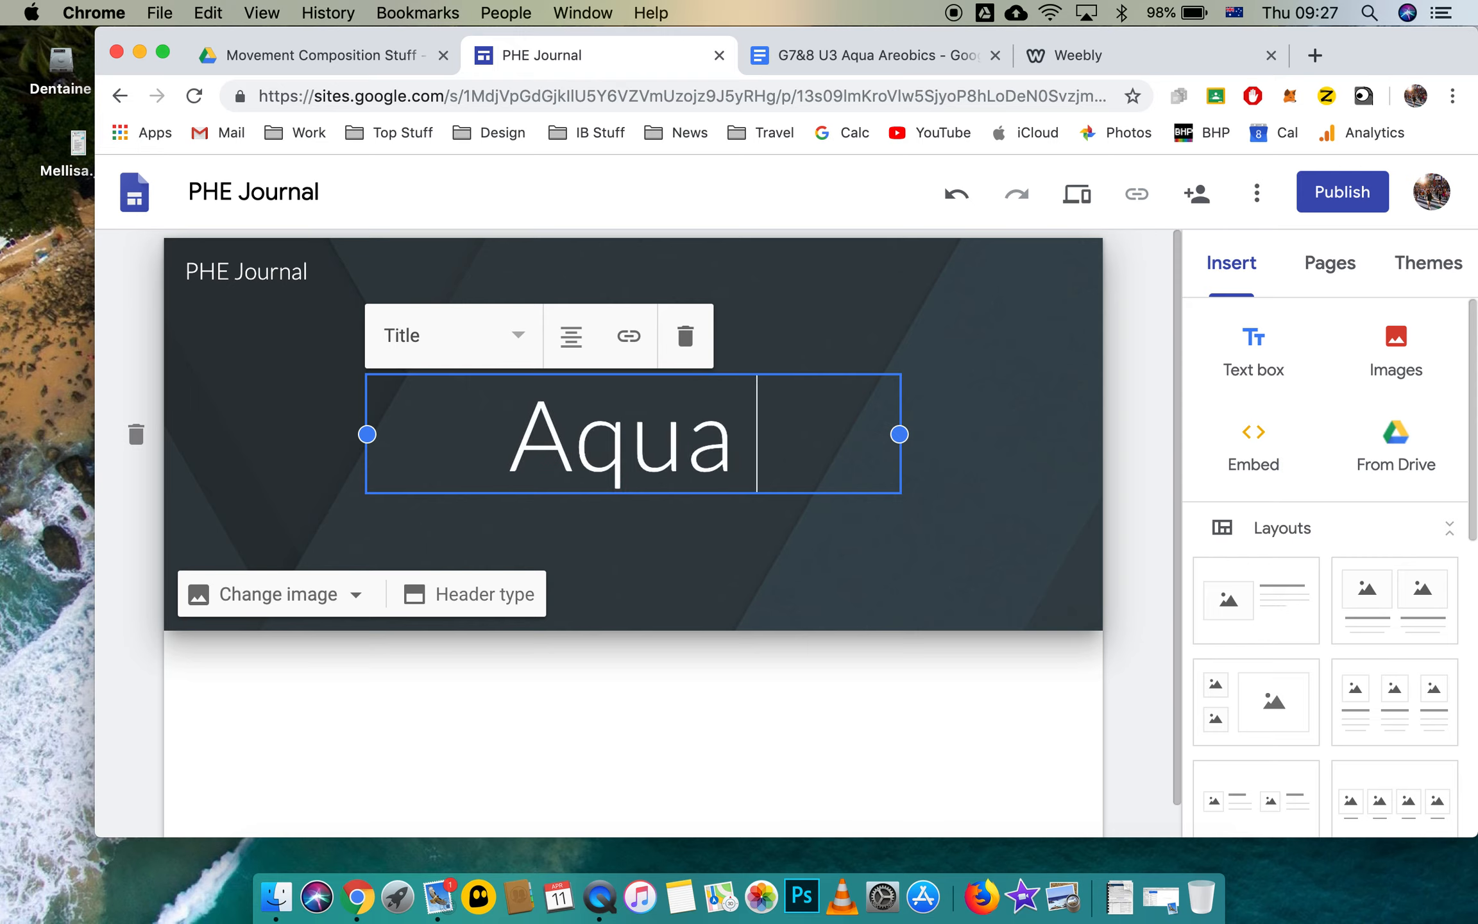
{"action": "type", "text": " Aer"}
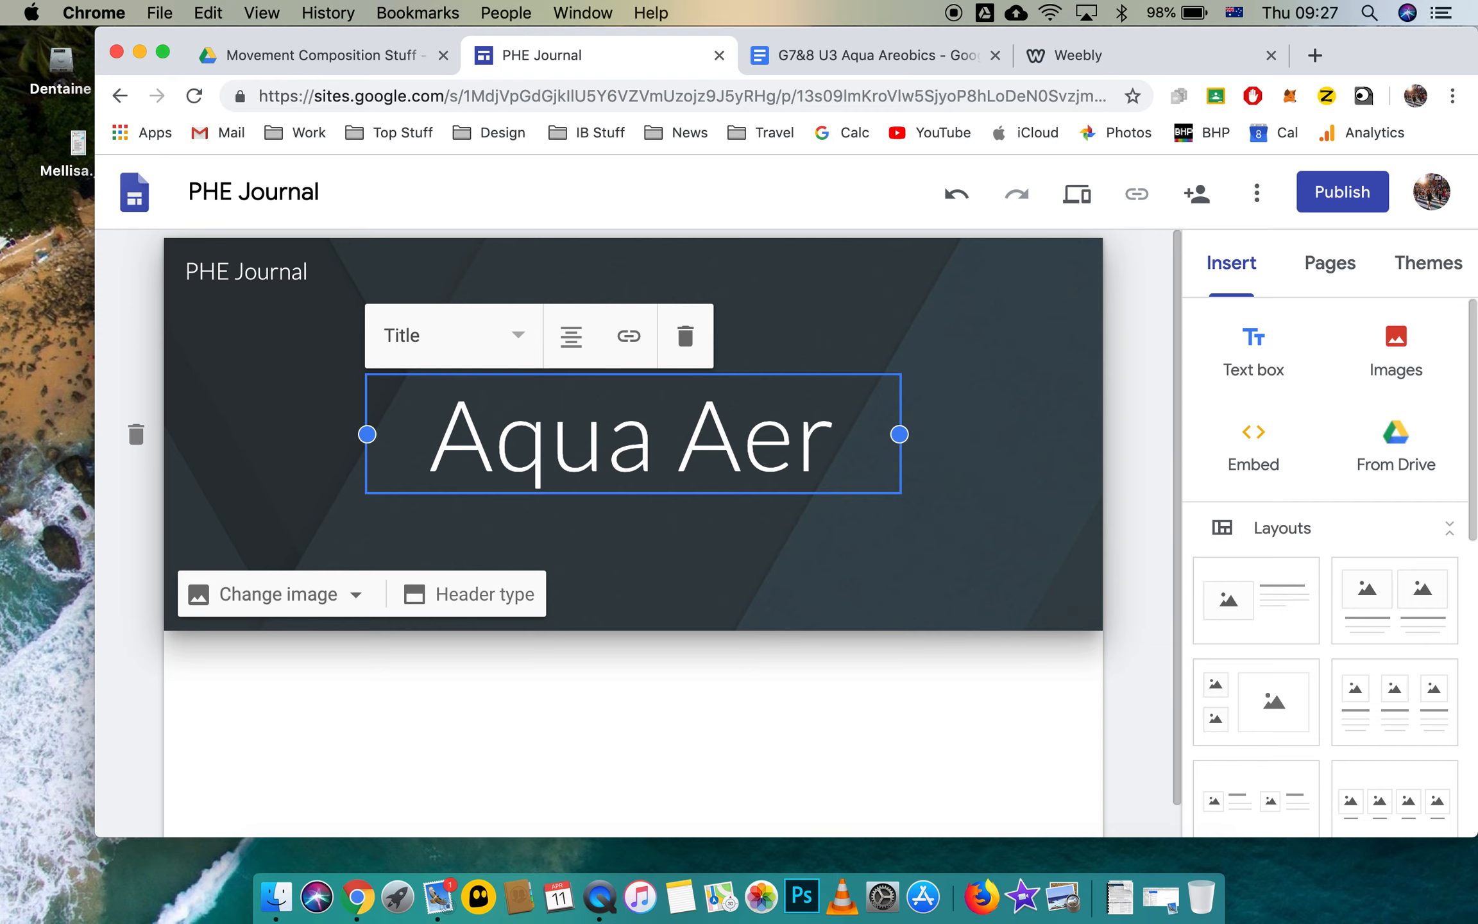
{"action": "type", "text": "obic"}
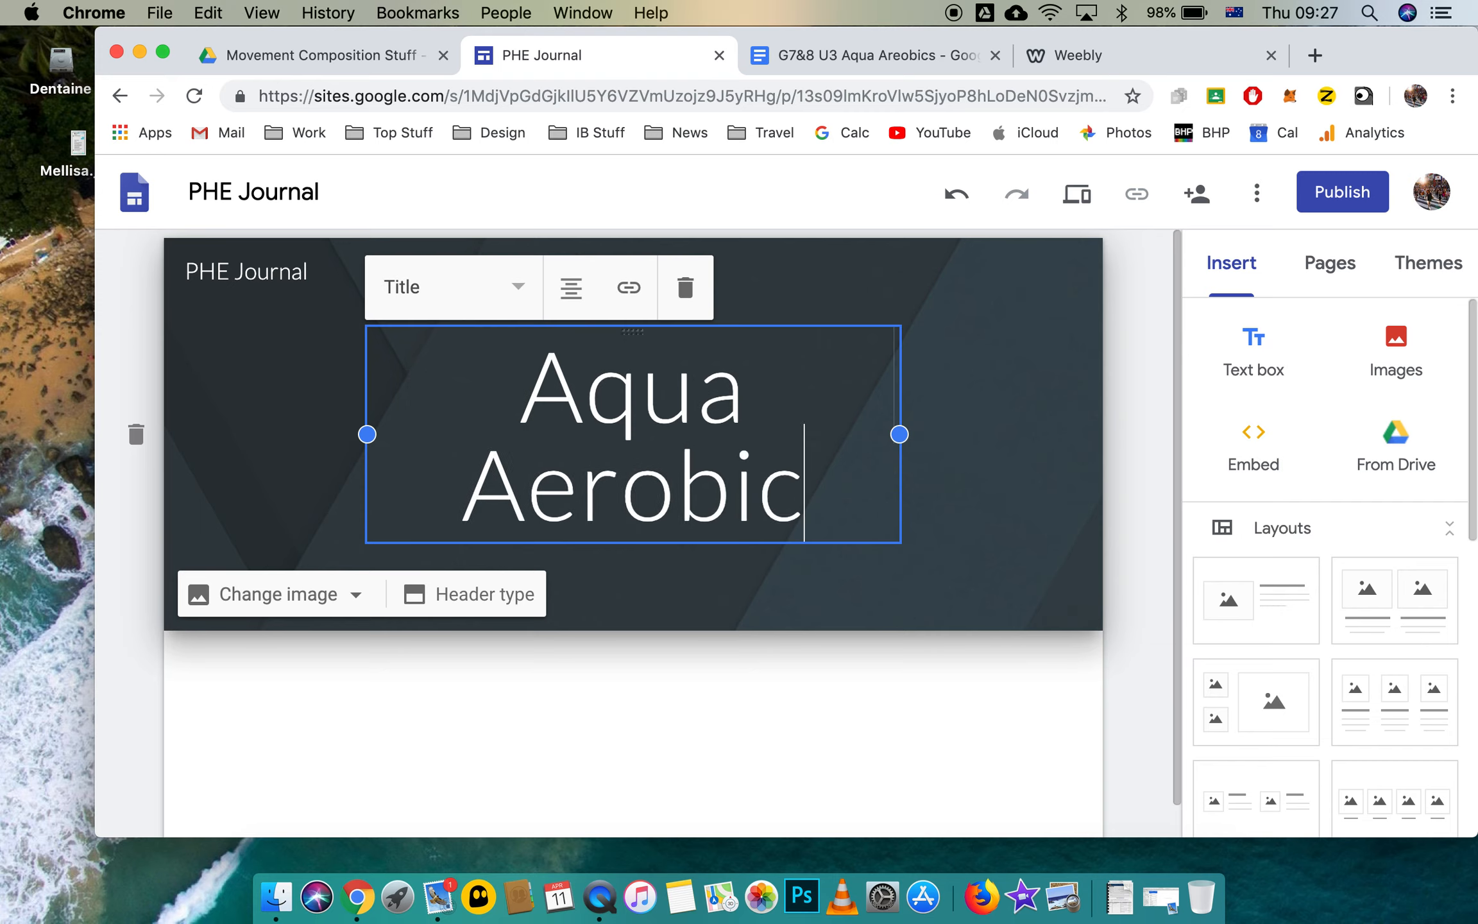
{"action": "type", "text": "s"}
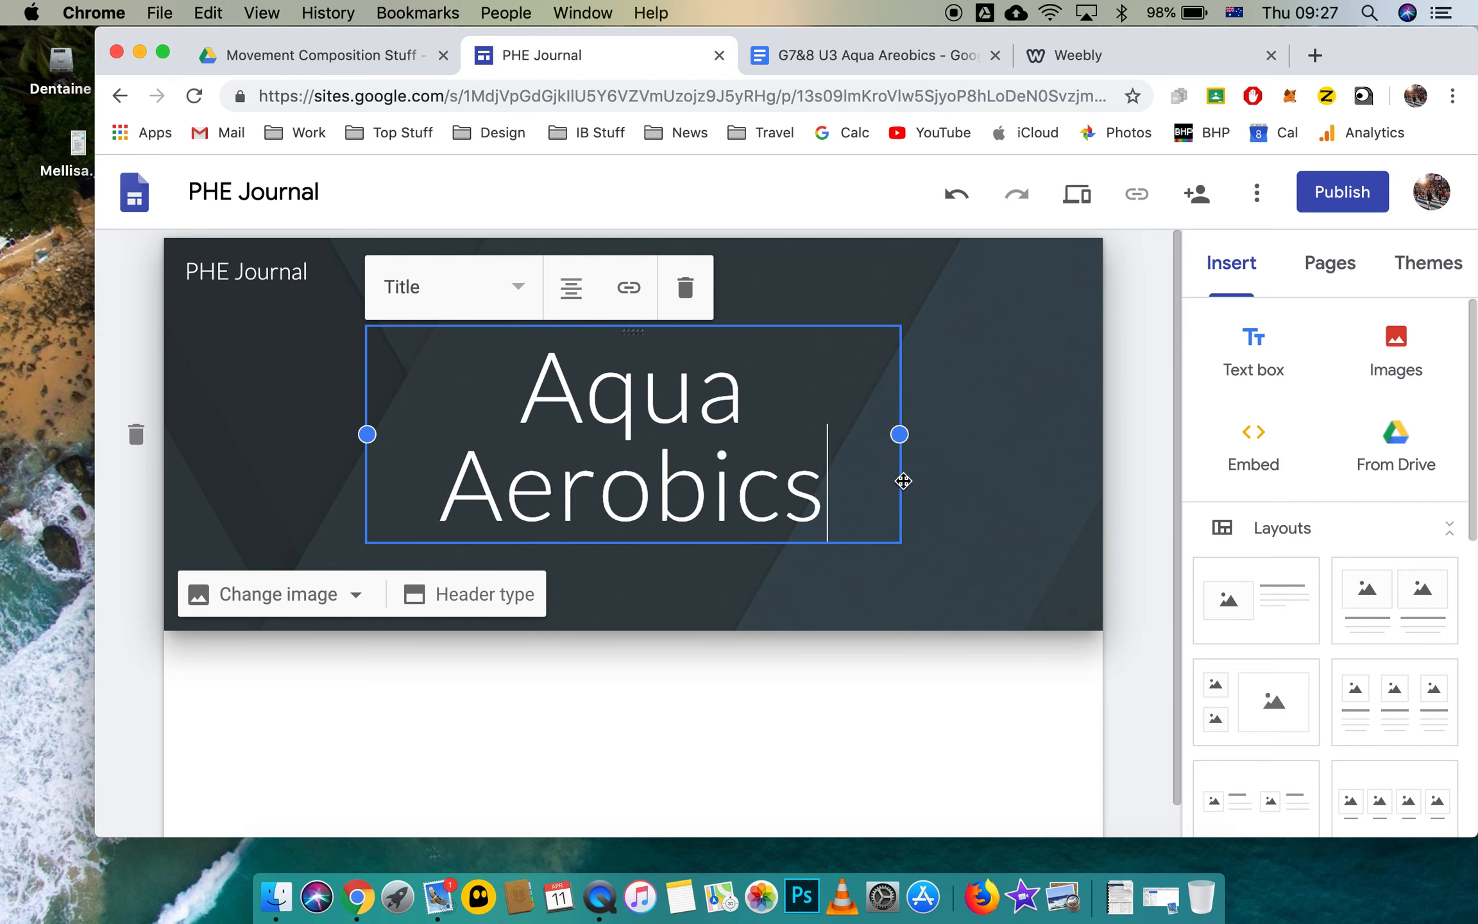
- Widen the title text box on both sides so the page title fits on a single line
{"action": "left_click_drag", "start_coordinate": [899, 434], "coordinate": [1017, 440]}
{"action": "left_click_drag", "start_coordinate": [368, 434], "coordinate": [229, 435]}
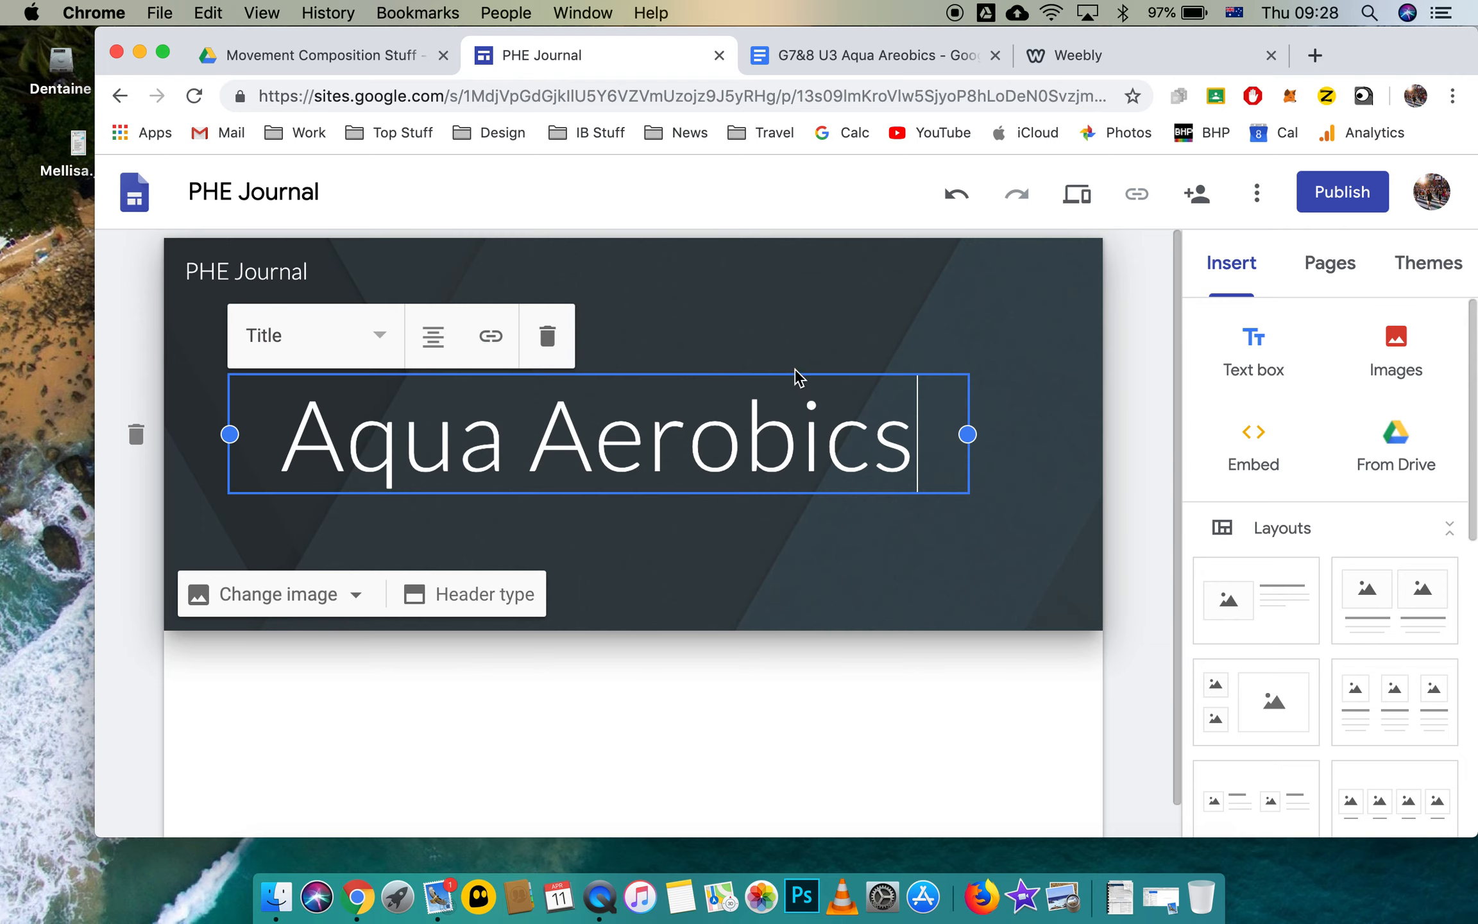
{"action": "left_click", "coordinate": [892, 559]}
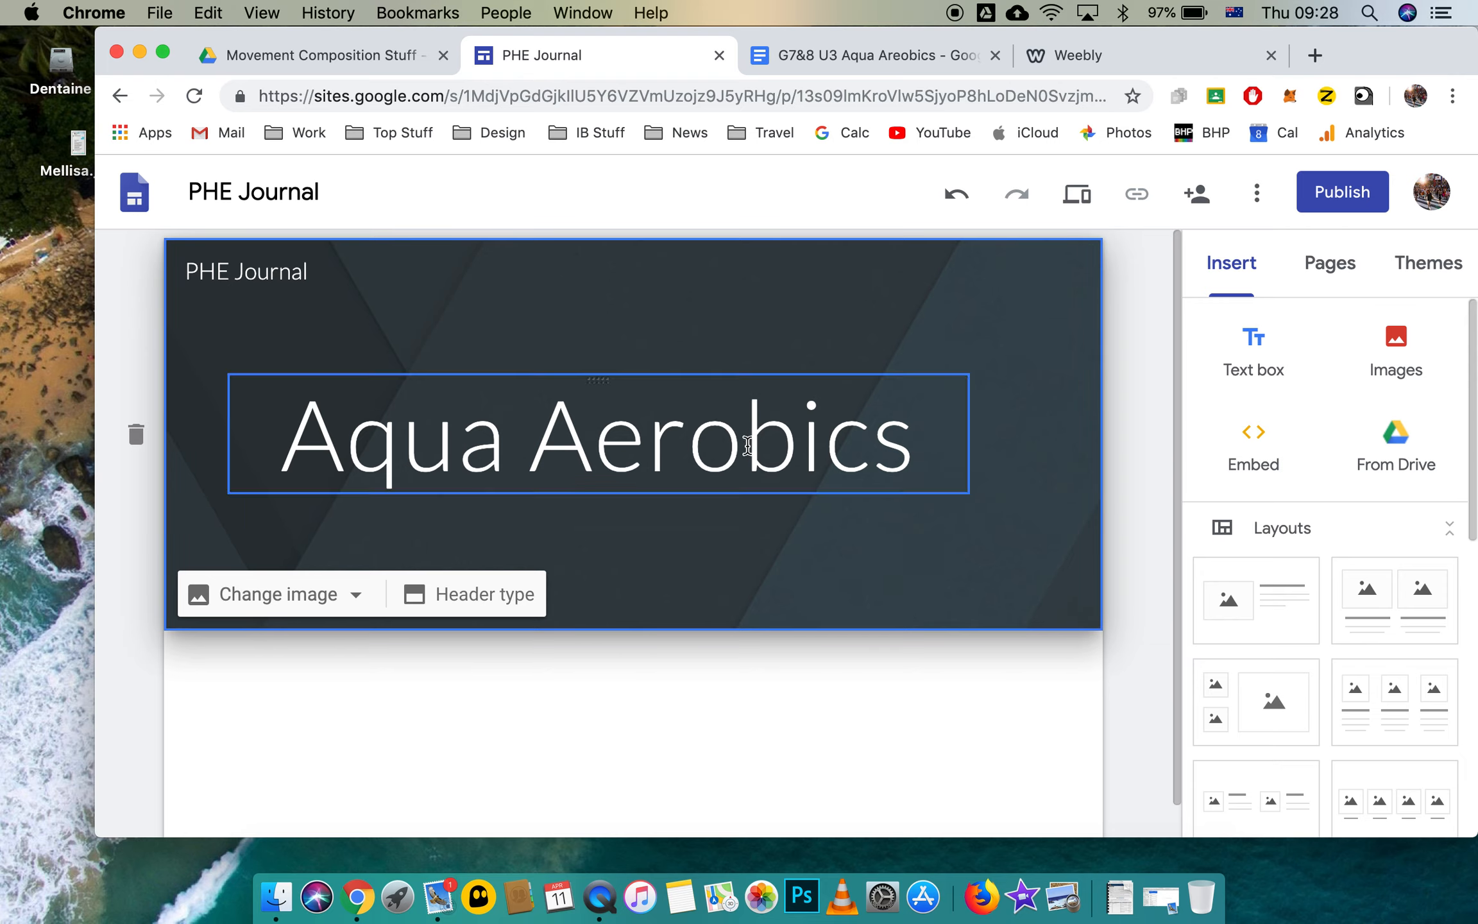
{"action": "left_click", "coordinate": [699, 381]}
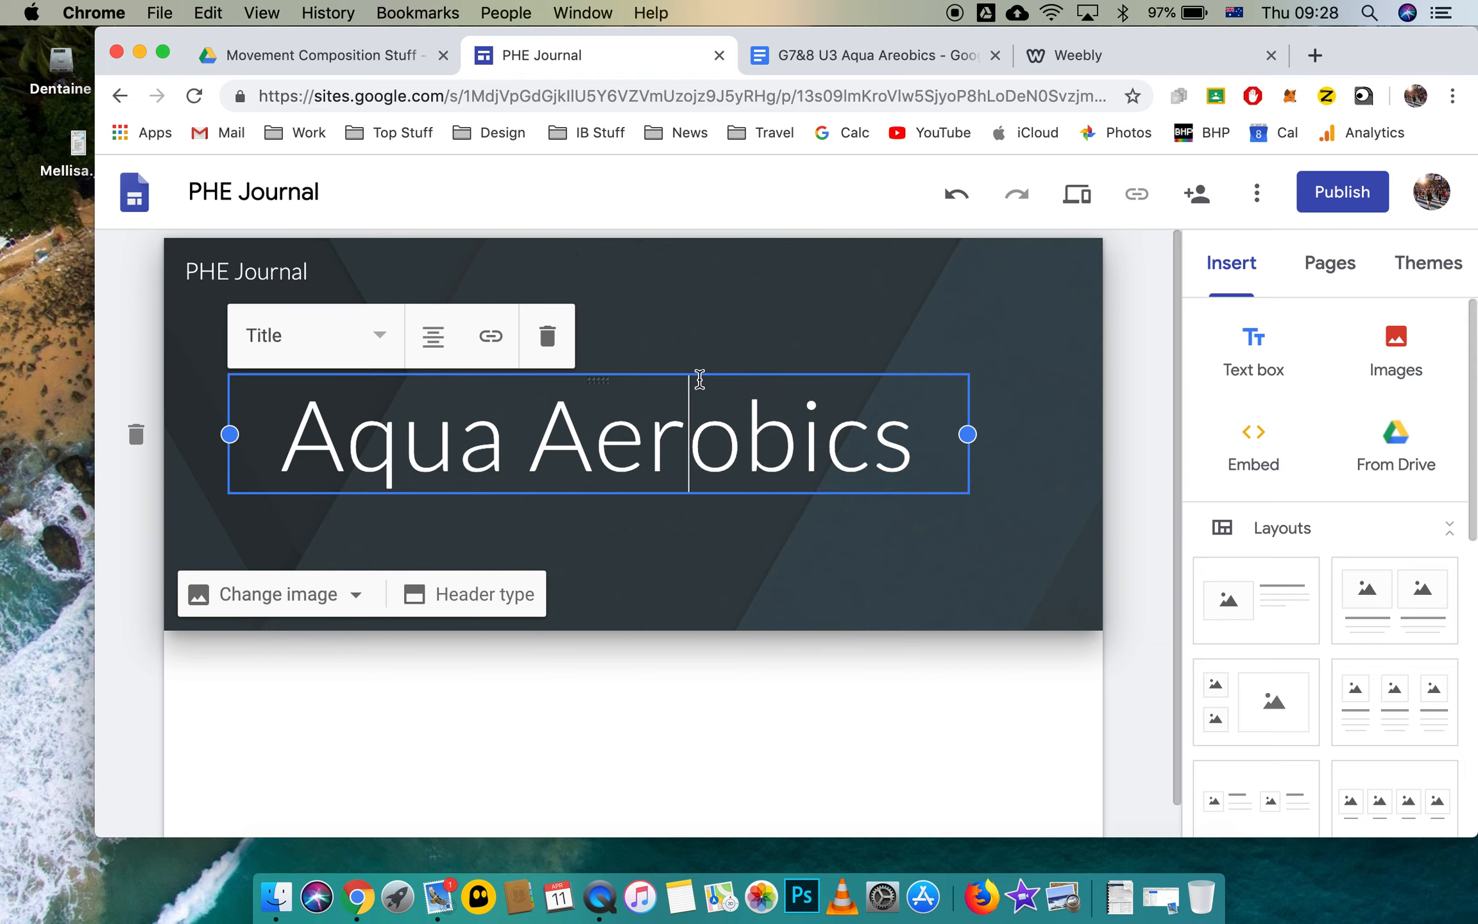
{"action": "left_click", "coordinate": [776, 534]}
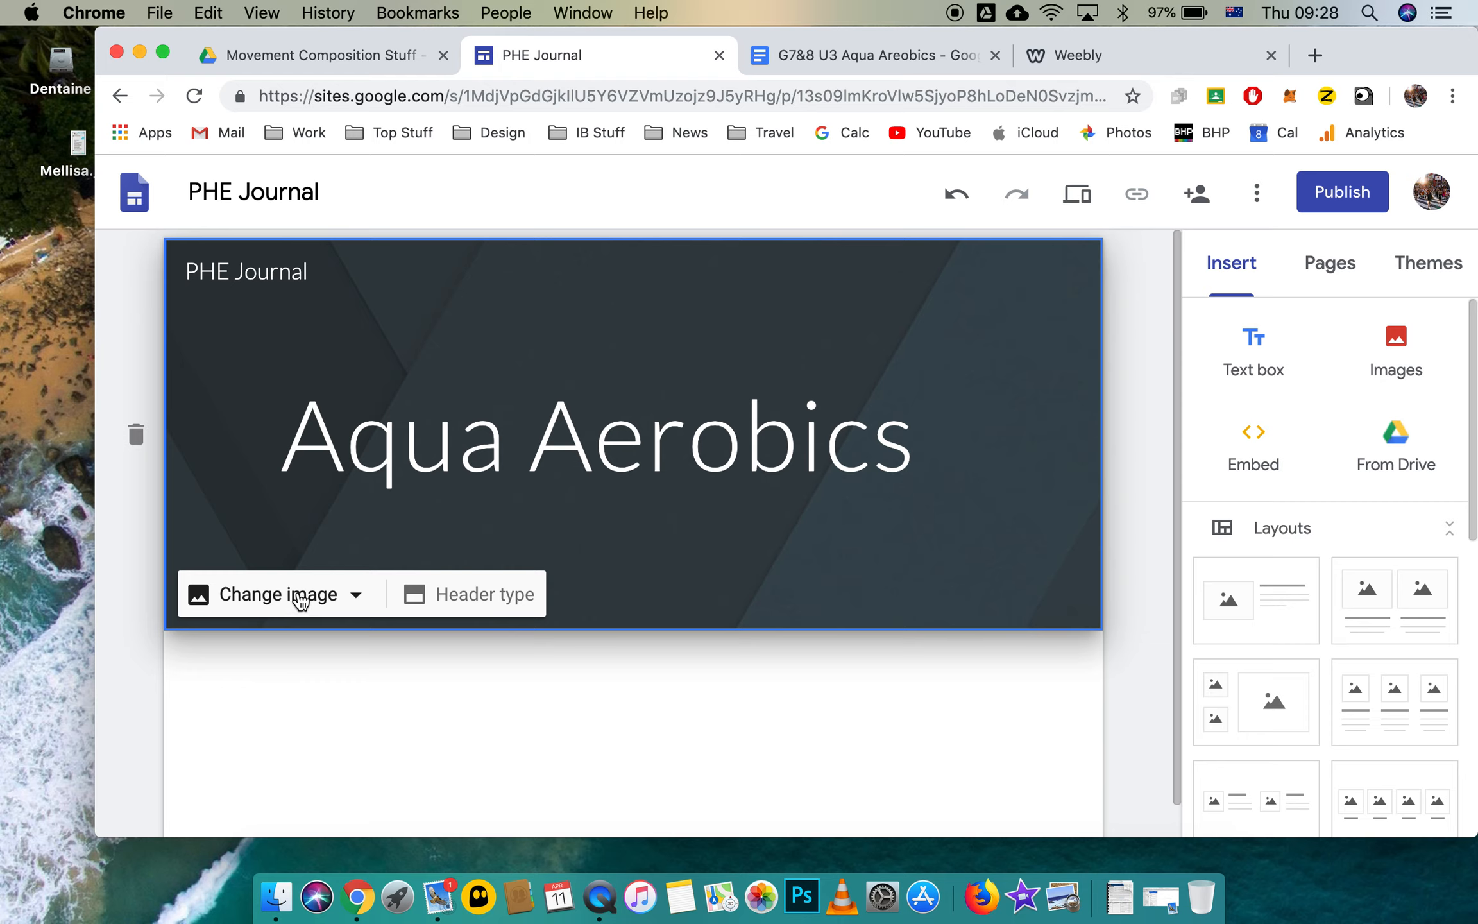
{"action": "left_click", "coordinate": [298, 599]}
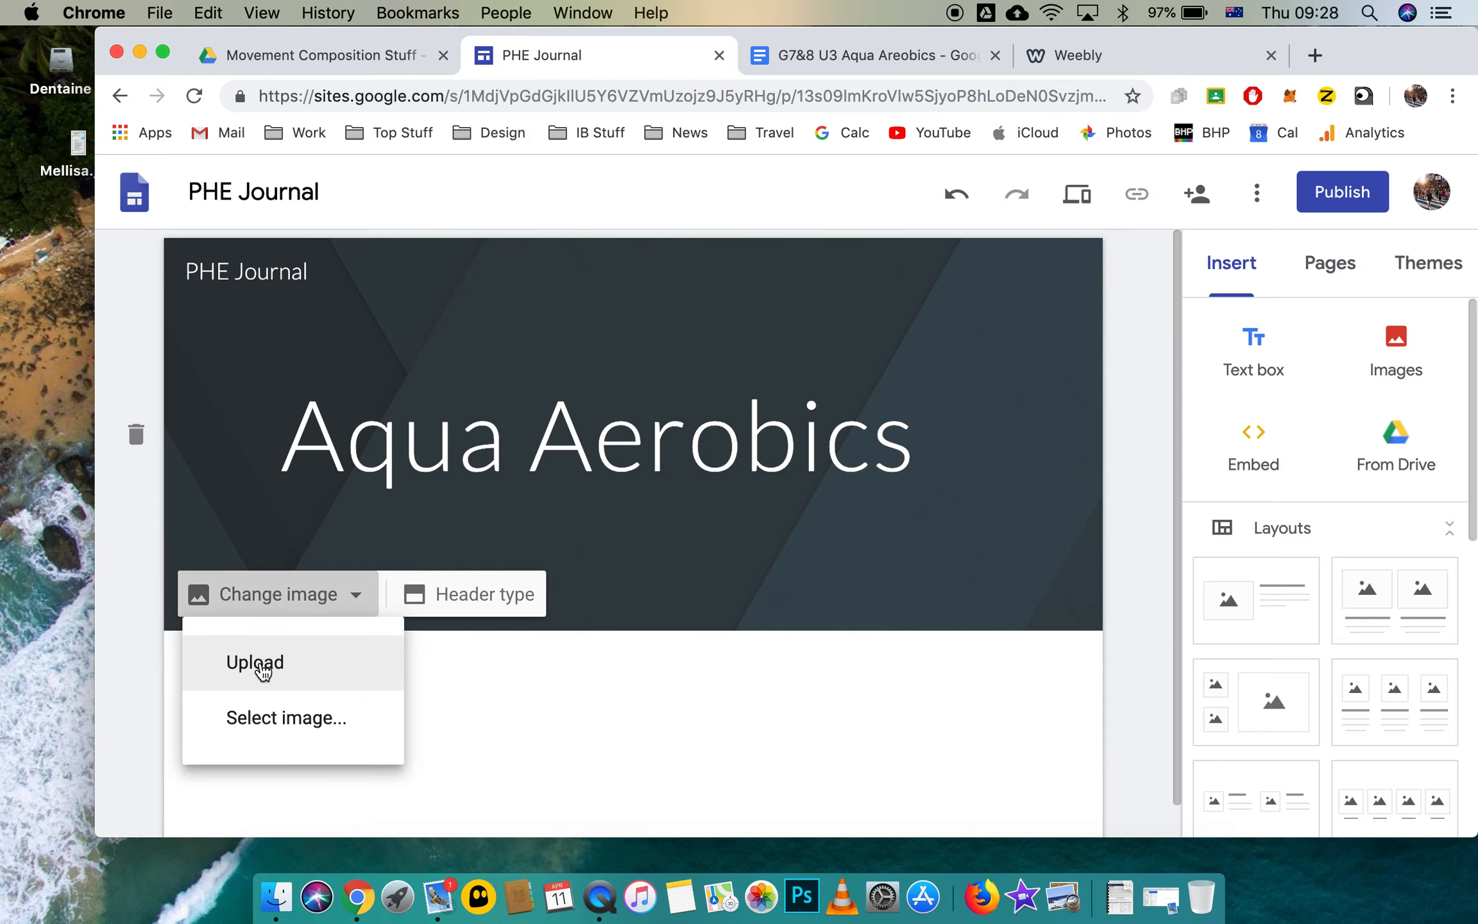
{"action": "left_click", "coordinate": [263, 670]}
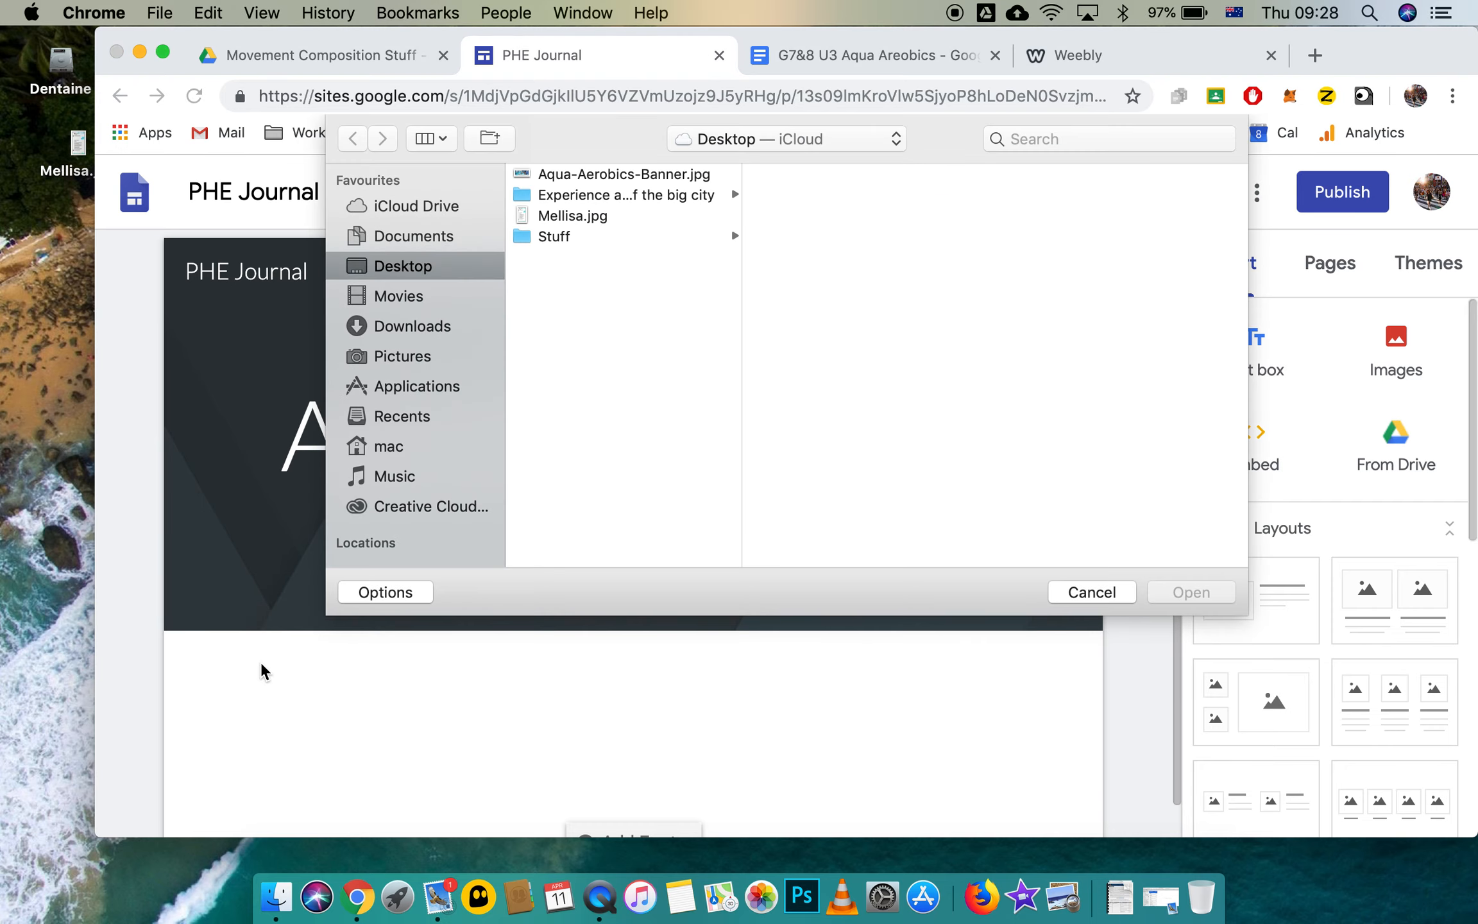
{"action": "left_click", "coordinate": [1098, 599]}
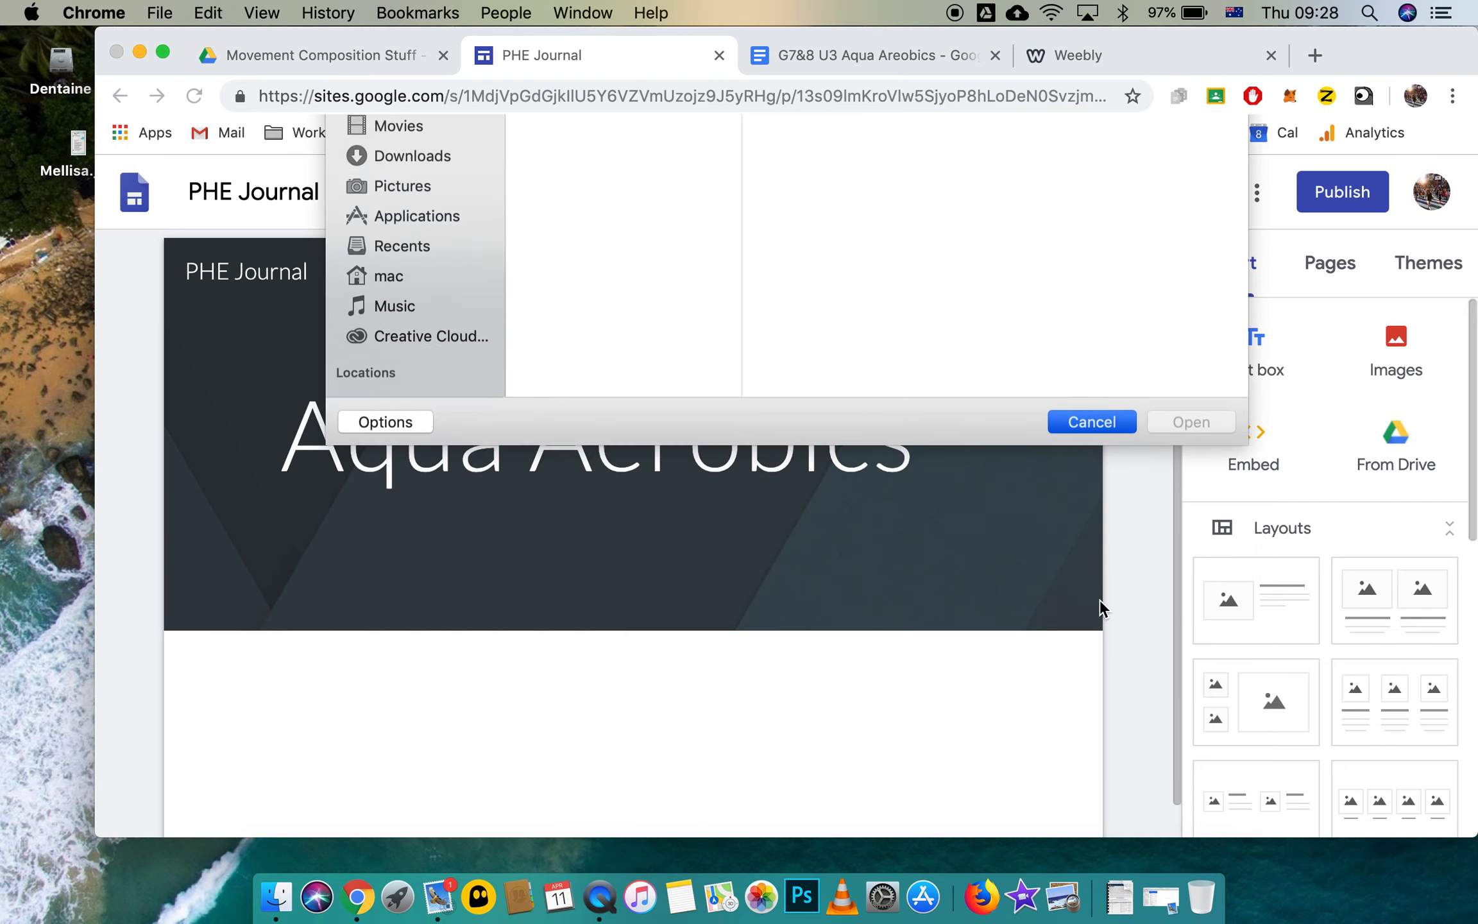
- Replace the page header's background with the Aqua-Aerobics banner image from the Movement Composition Stuff folder in Google Drive
{"action": "left_click", "coordinate": [270, 603]}
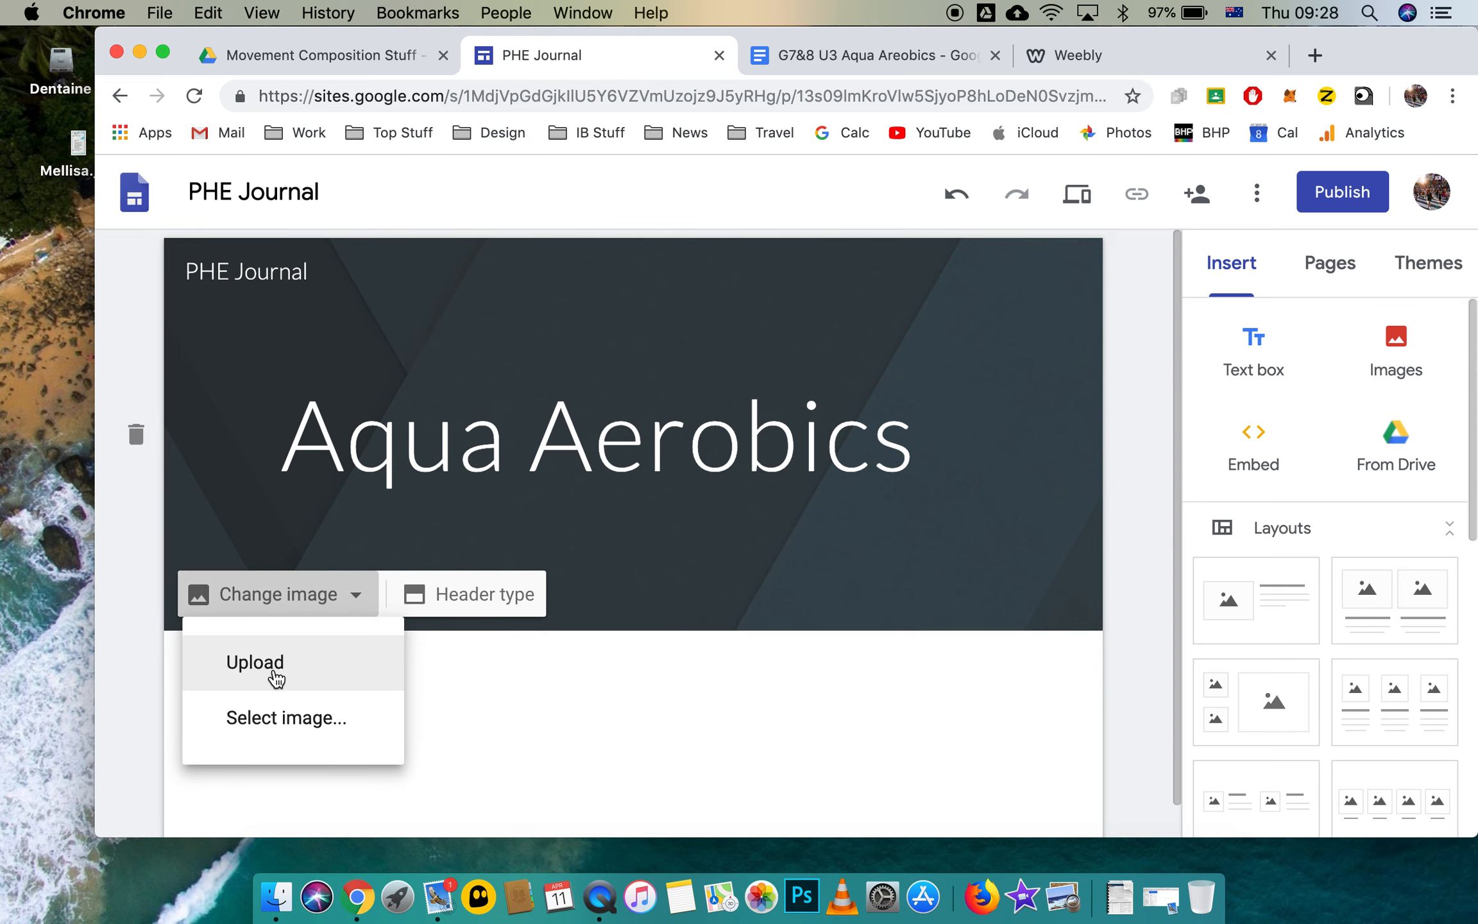
{"action": "left_click", "coordinate": [289, 717]}
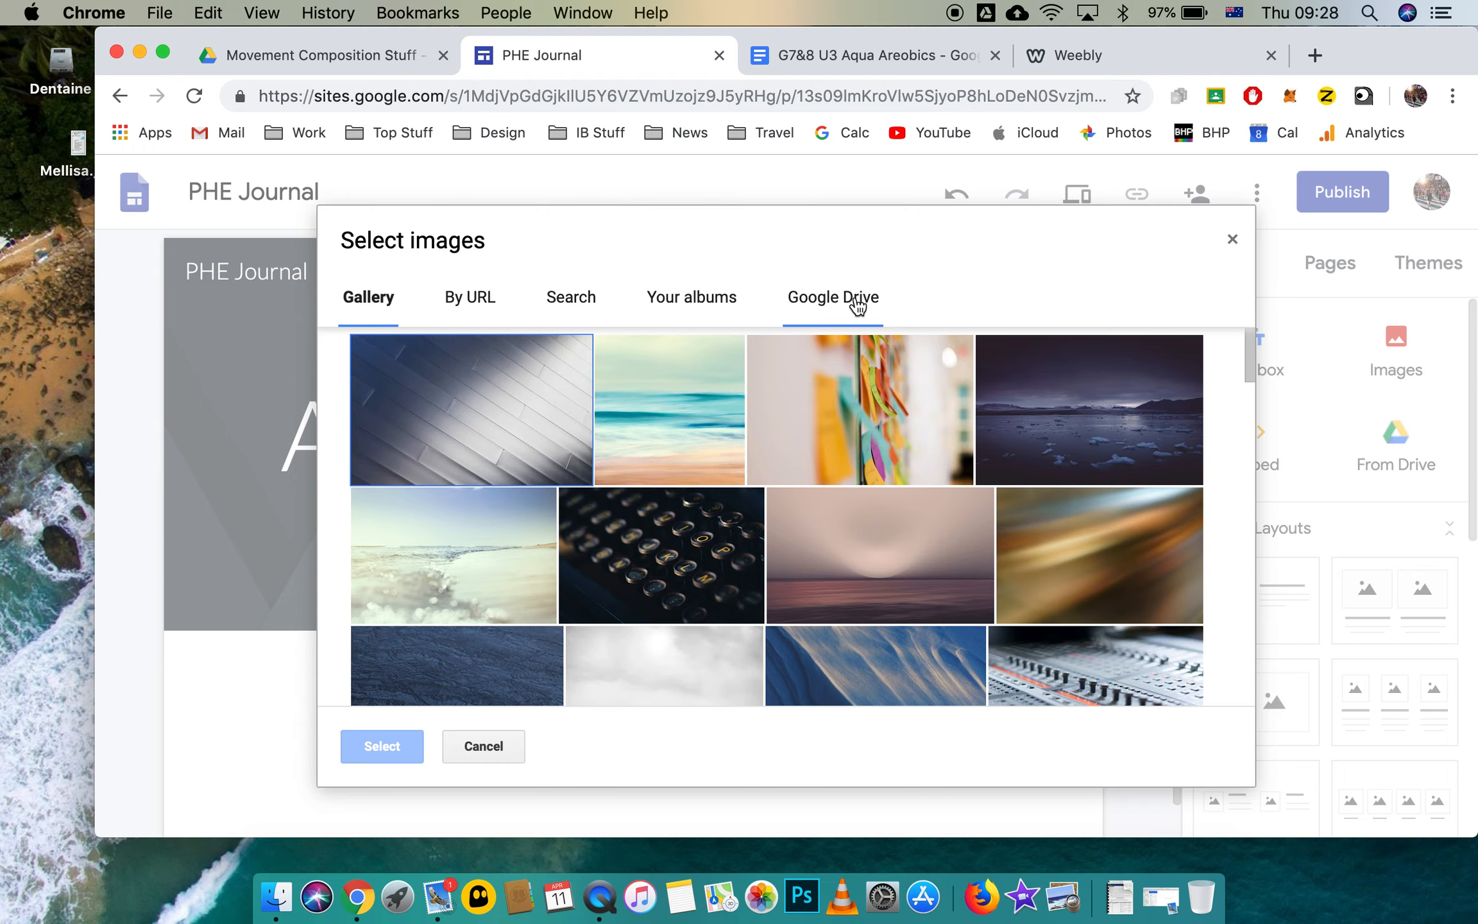
{"action": "left_click", "coordinate": [856, 304]}
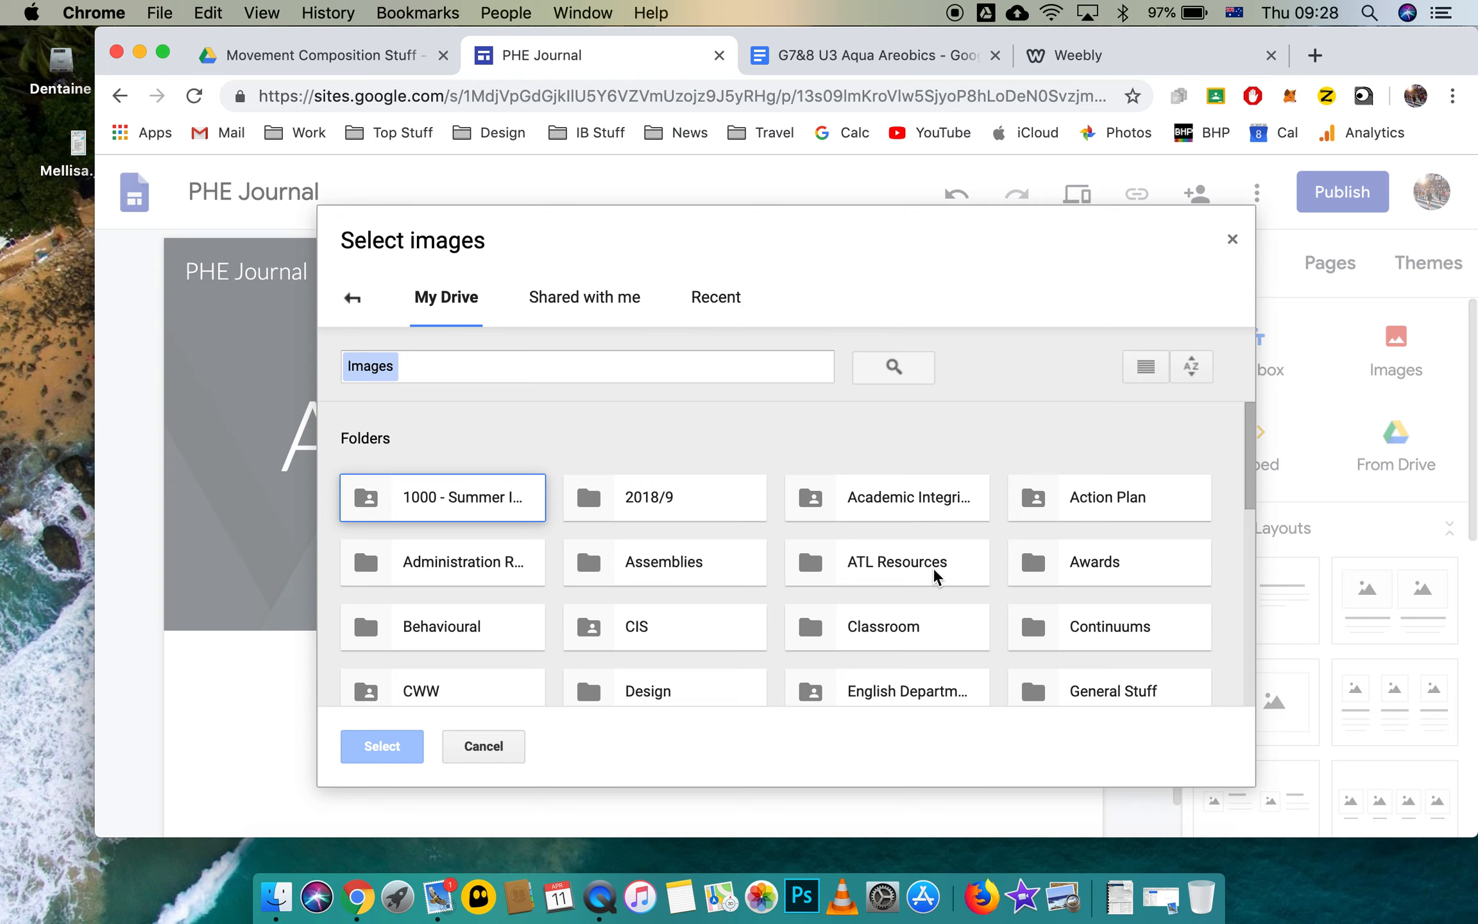
{"action": "scroll", "coordinate": [936, 574], "scroll_direction": "down", "scroll_amount": 3}
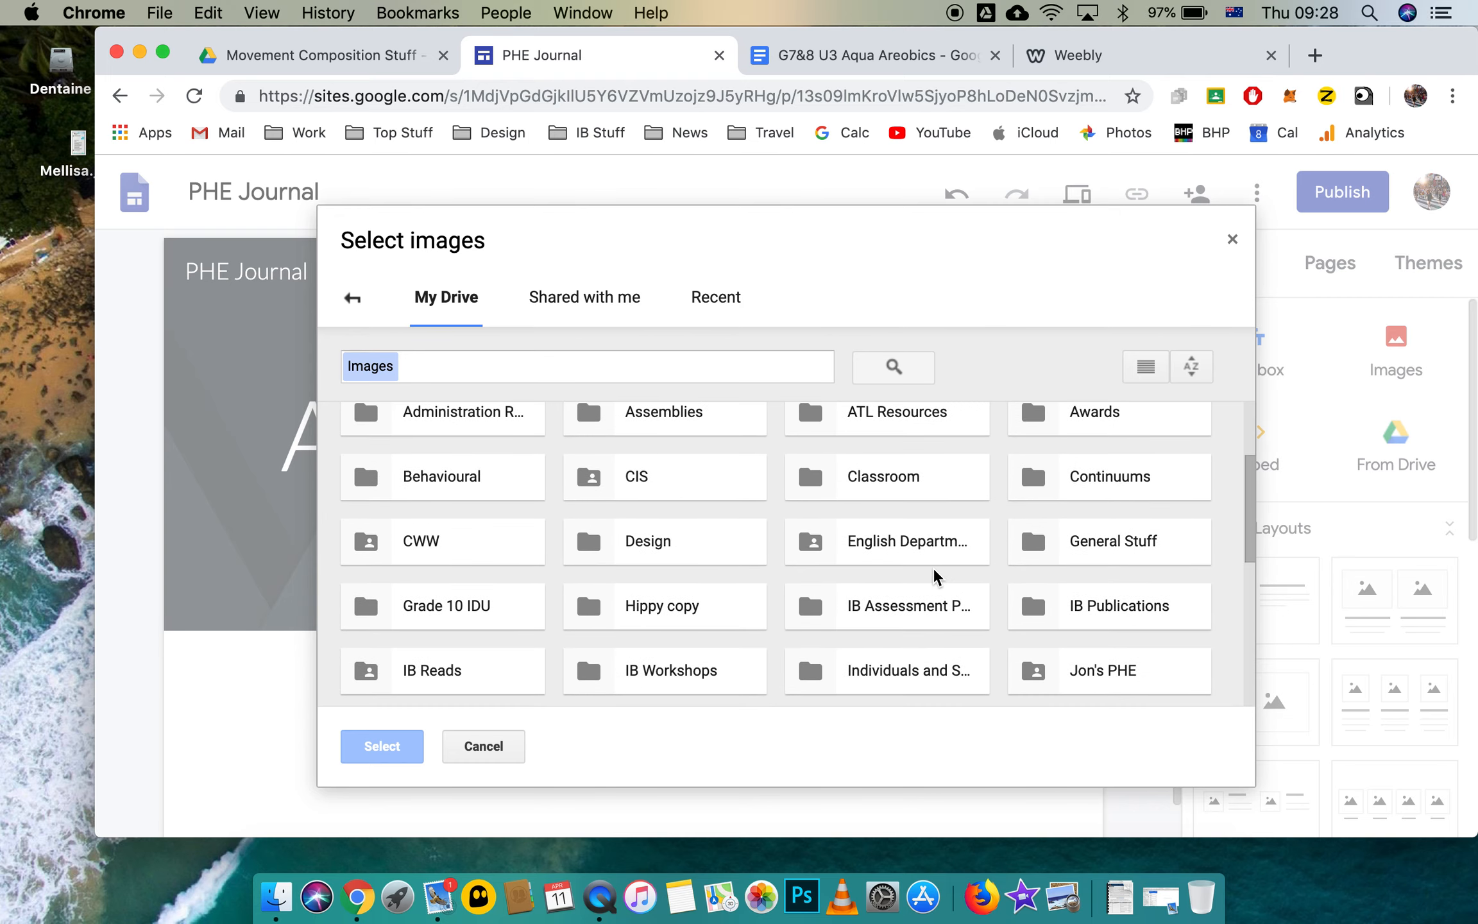
{"action": "scroll", "coordinate": [1087, 594], "scroll_direction": "down", "scroll_amount": 2}
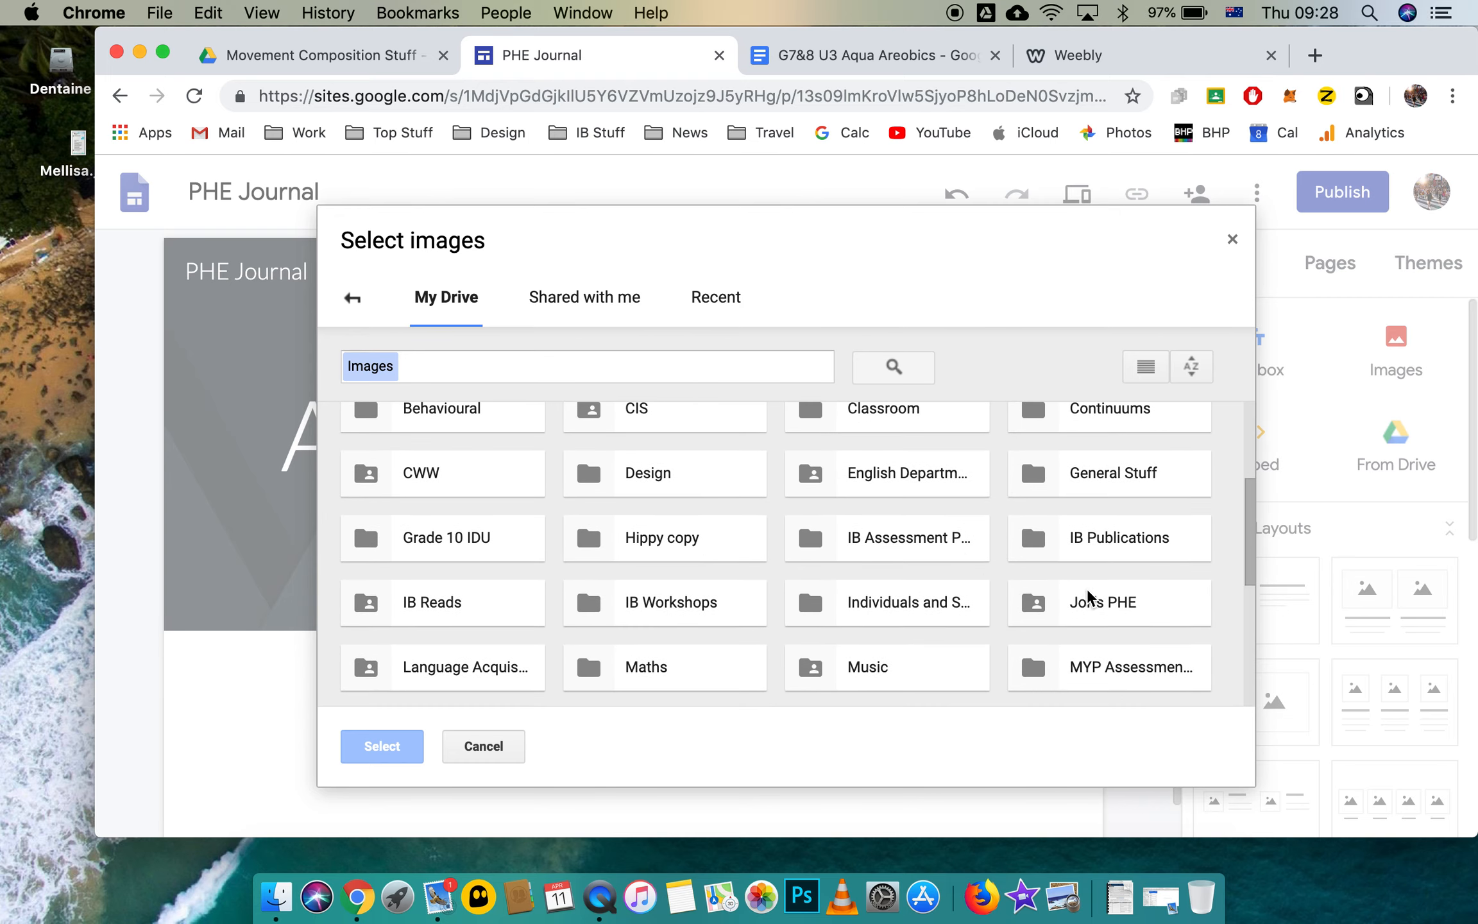
{"action": "left_click", "coordinate": [1152, 603]}
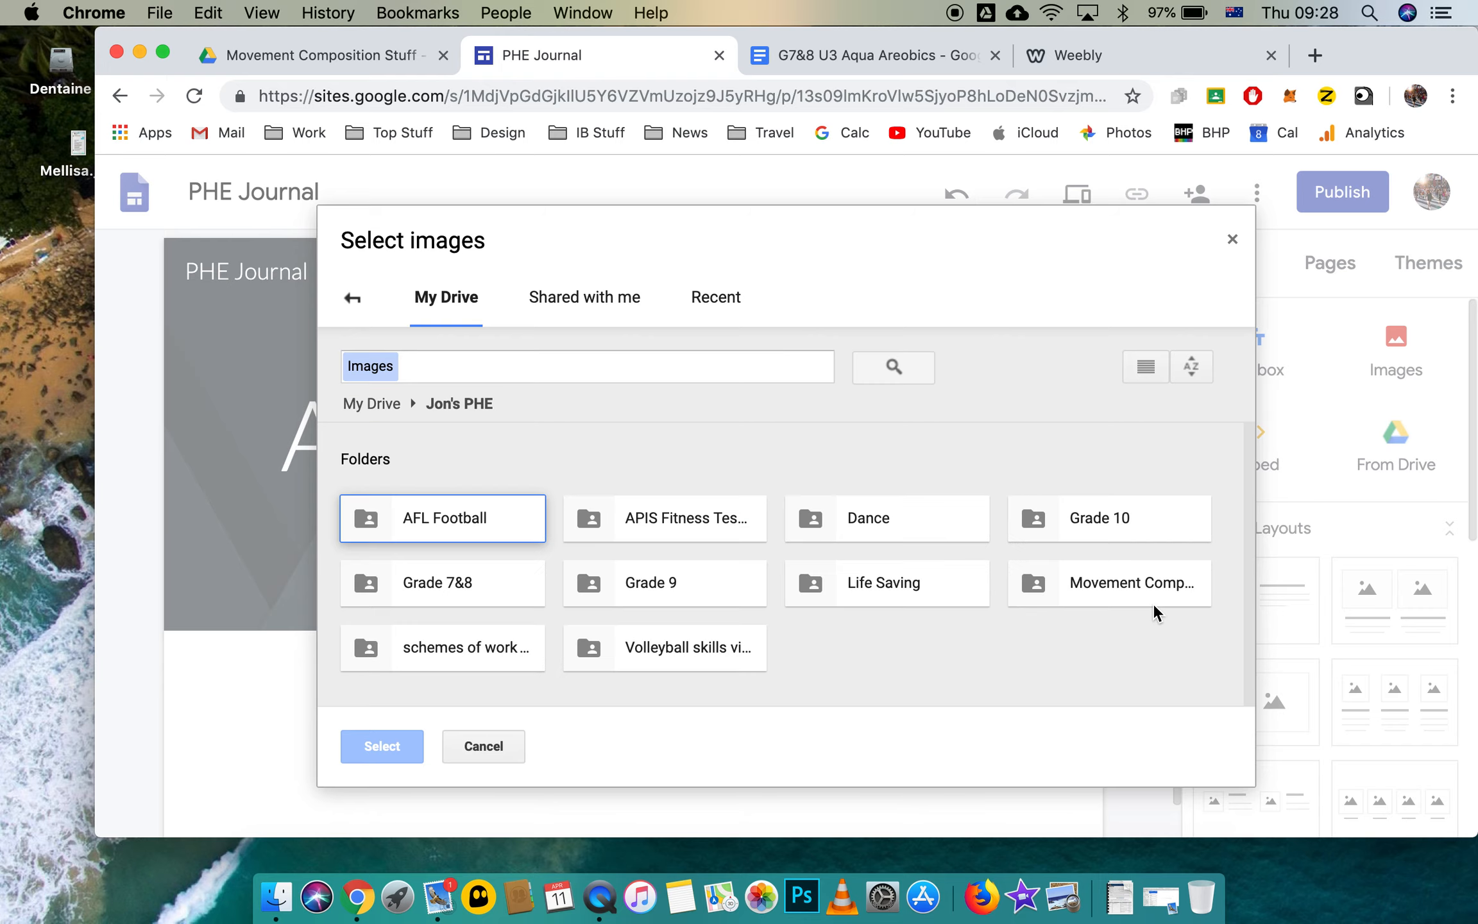
{"action": "left_click", "coordinate": [1083, 580]}
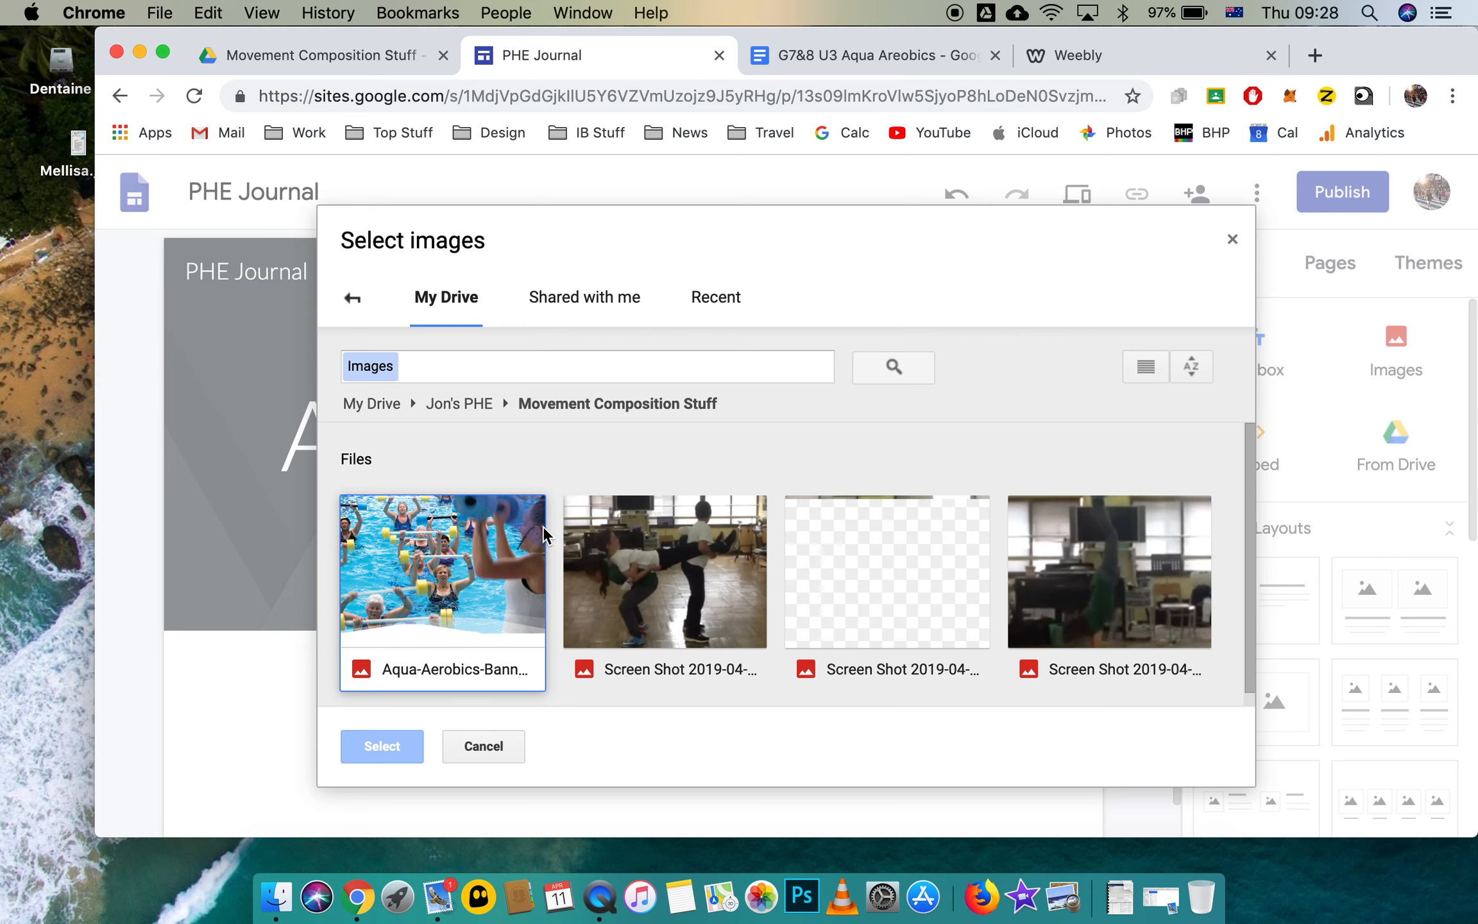
{"action": "left_click", "coordinate": [453, 565]}
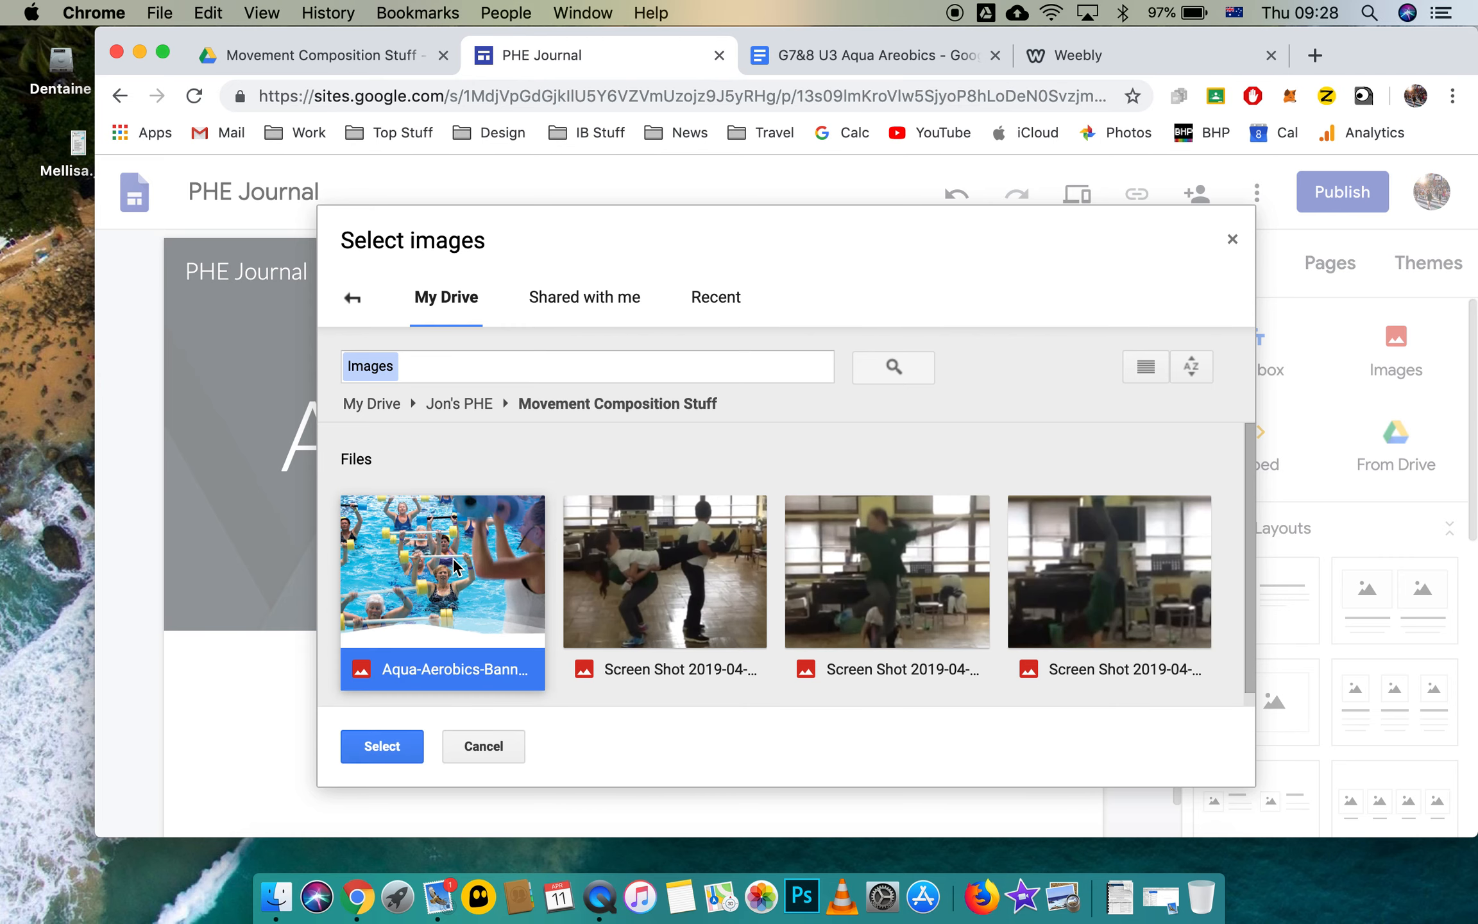
{"action": "left_click", "coordinate": [386, 750]}
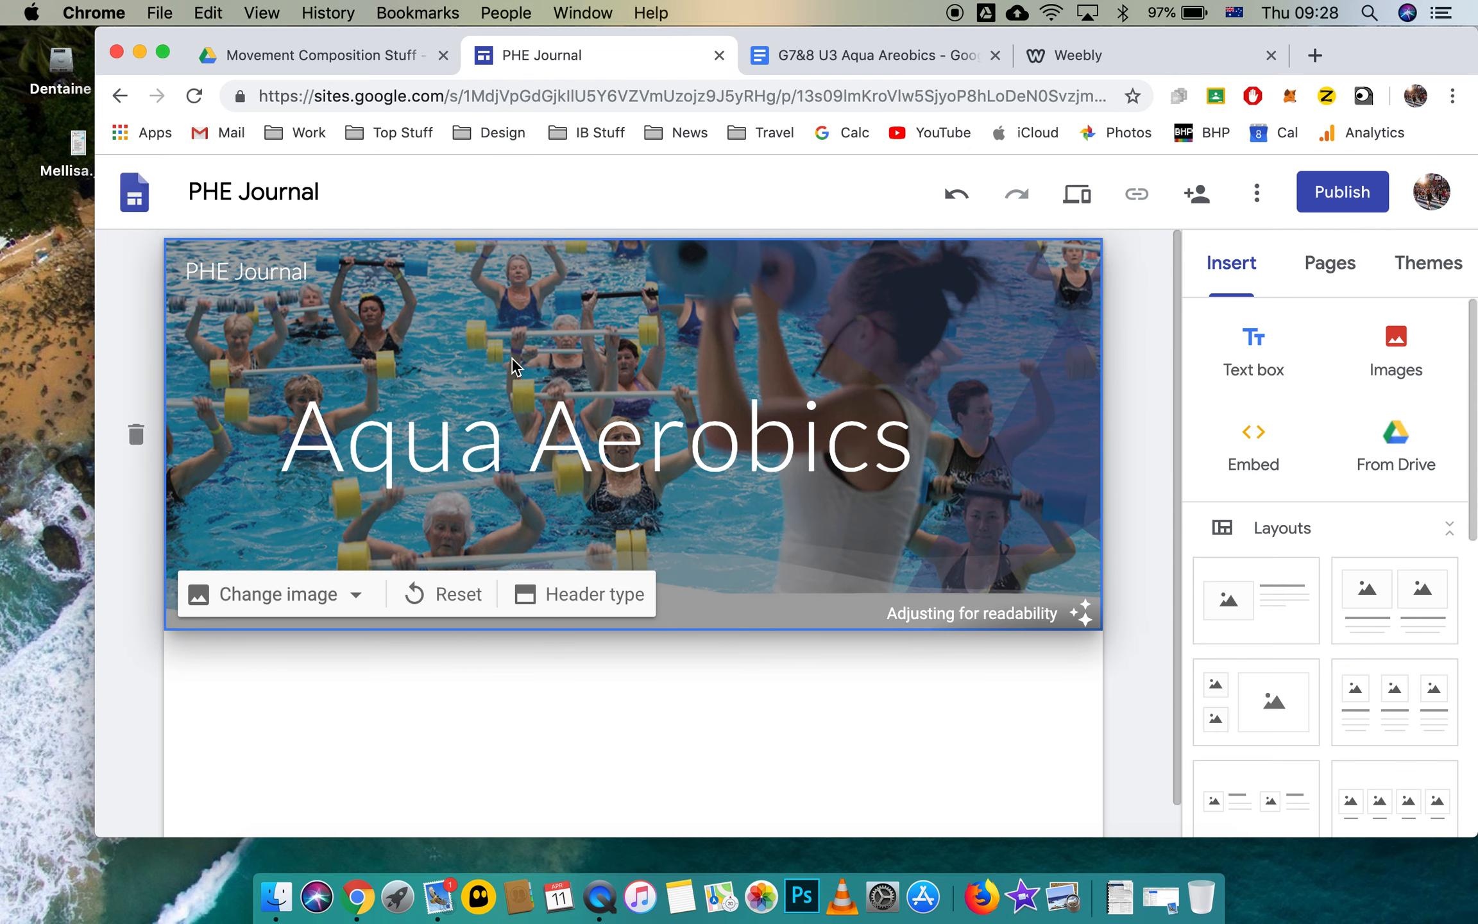
{"action": "scroll", "coordinate": [770, 515], "scroll_direction": "down", "scroll_amount": 1}
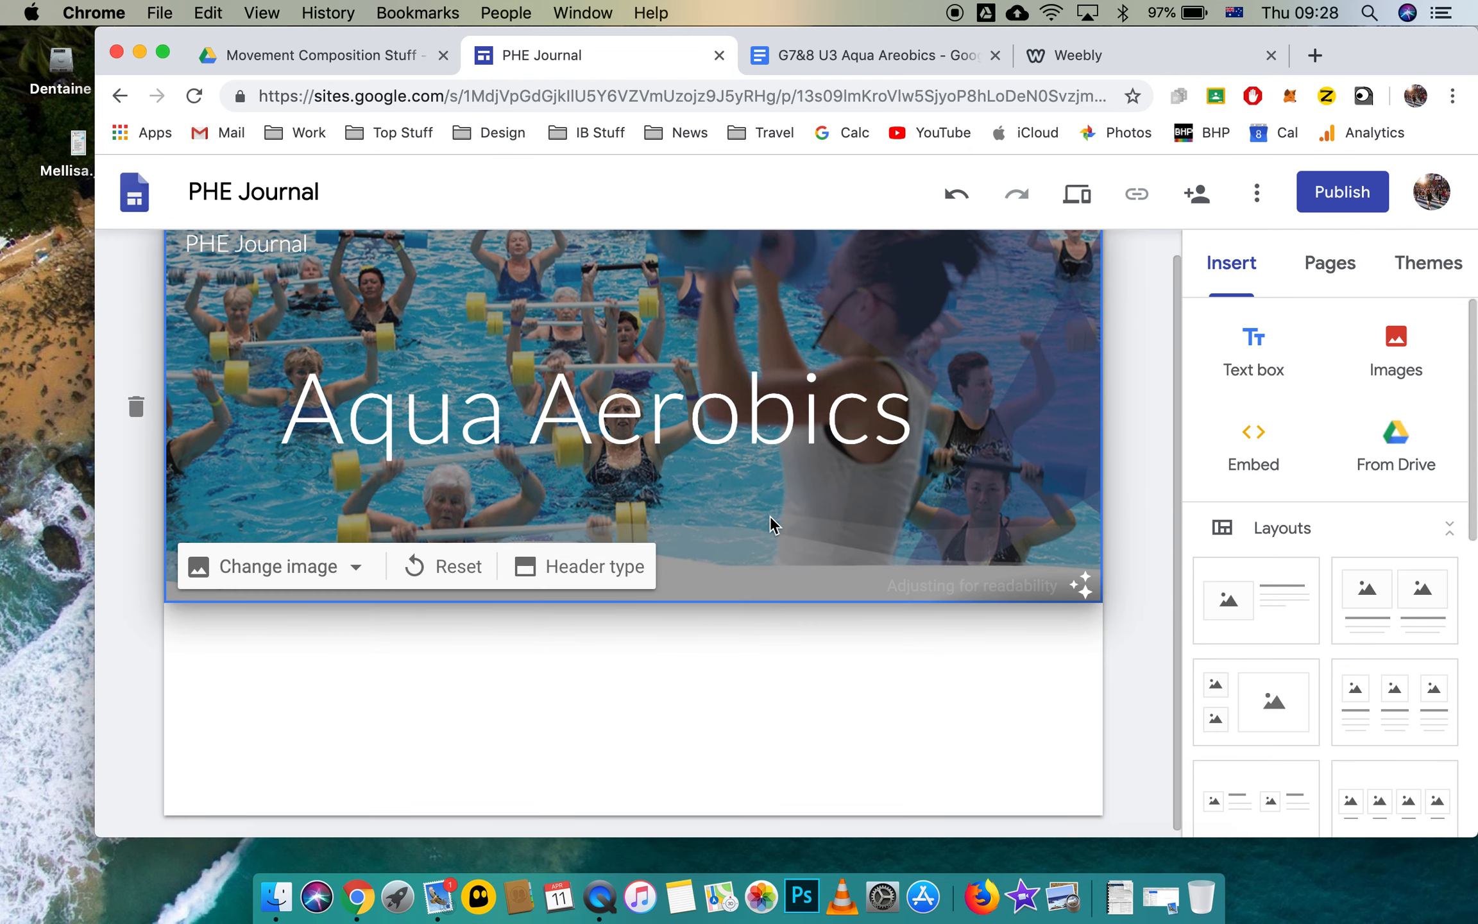
{"action": "left_click", "coordinate": [761, 661]}
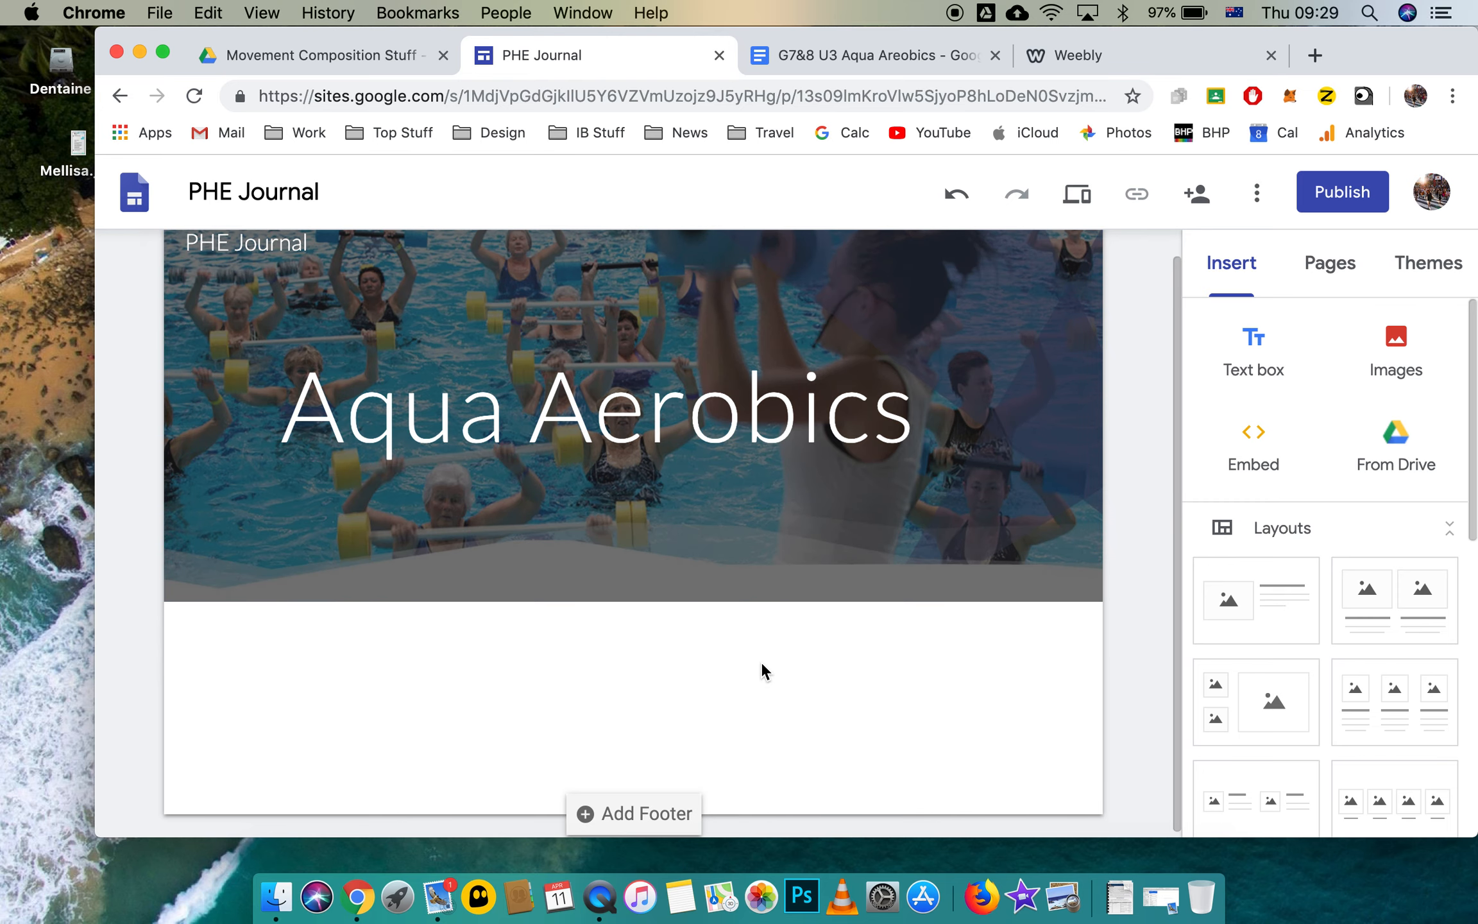
- Add a layout with one image beside text below the header, and a three-column image-and-text layout beneath it
{"action": "scroll", "coordinate": [740, 526], "scroll_direction": "down", "scroll_amount": 1}
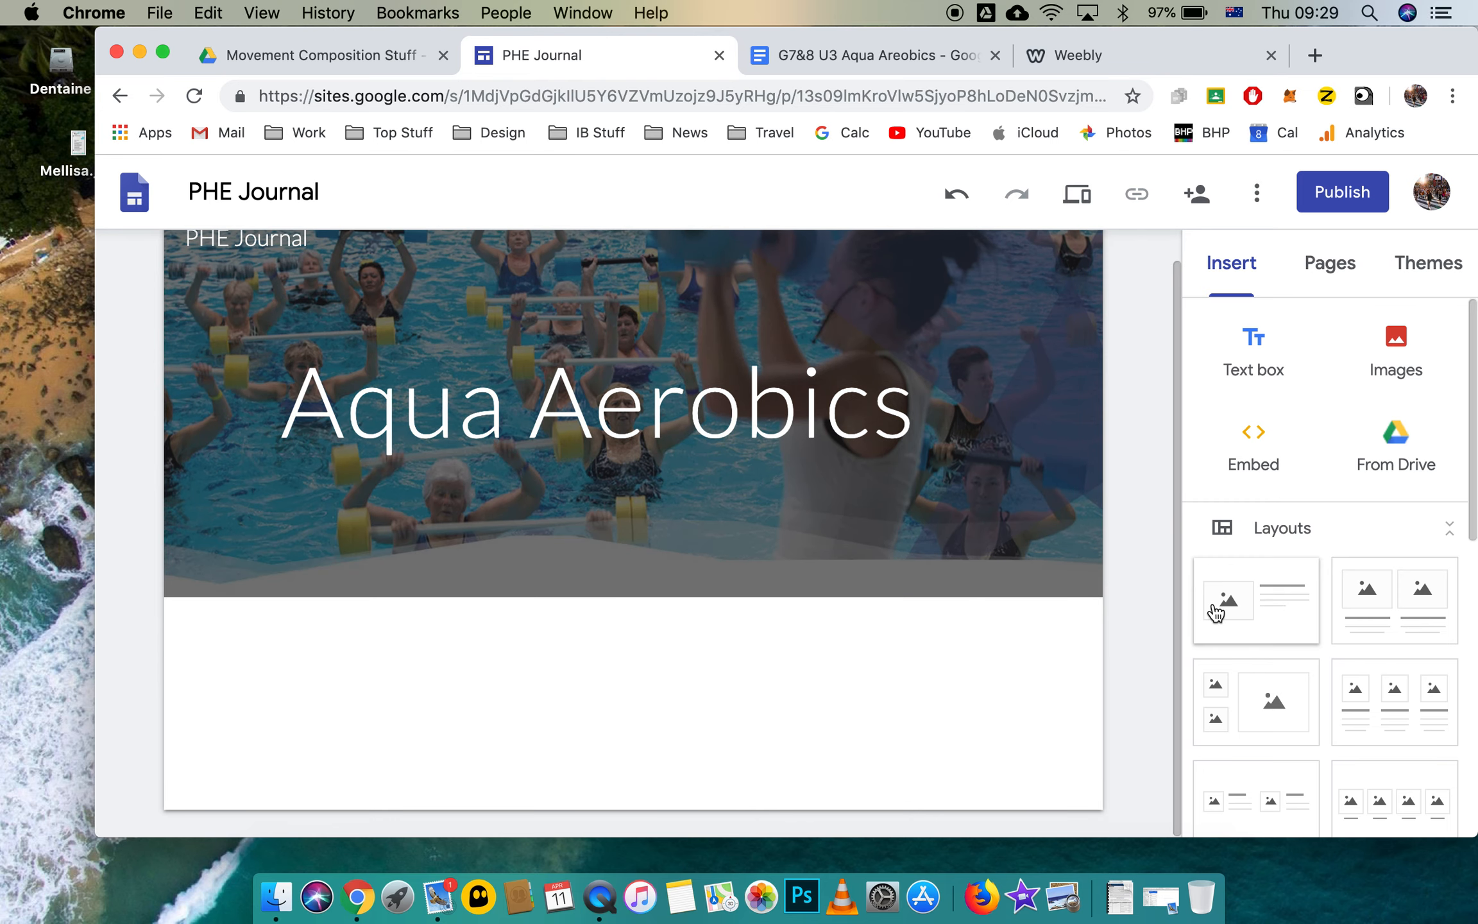
{"action": "scroll", "coordinate": [1318, 650], "scroll_direction": "down", "scroll_amount": 3}
{"action": "scroll", "coordinate": [1321, 652], "scroll_direction": "up", "scroll_amount": 2}
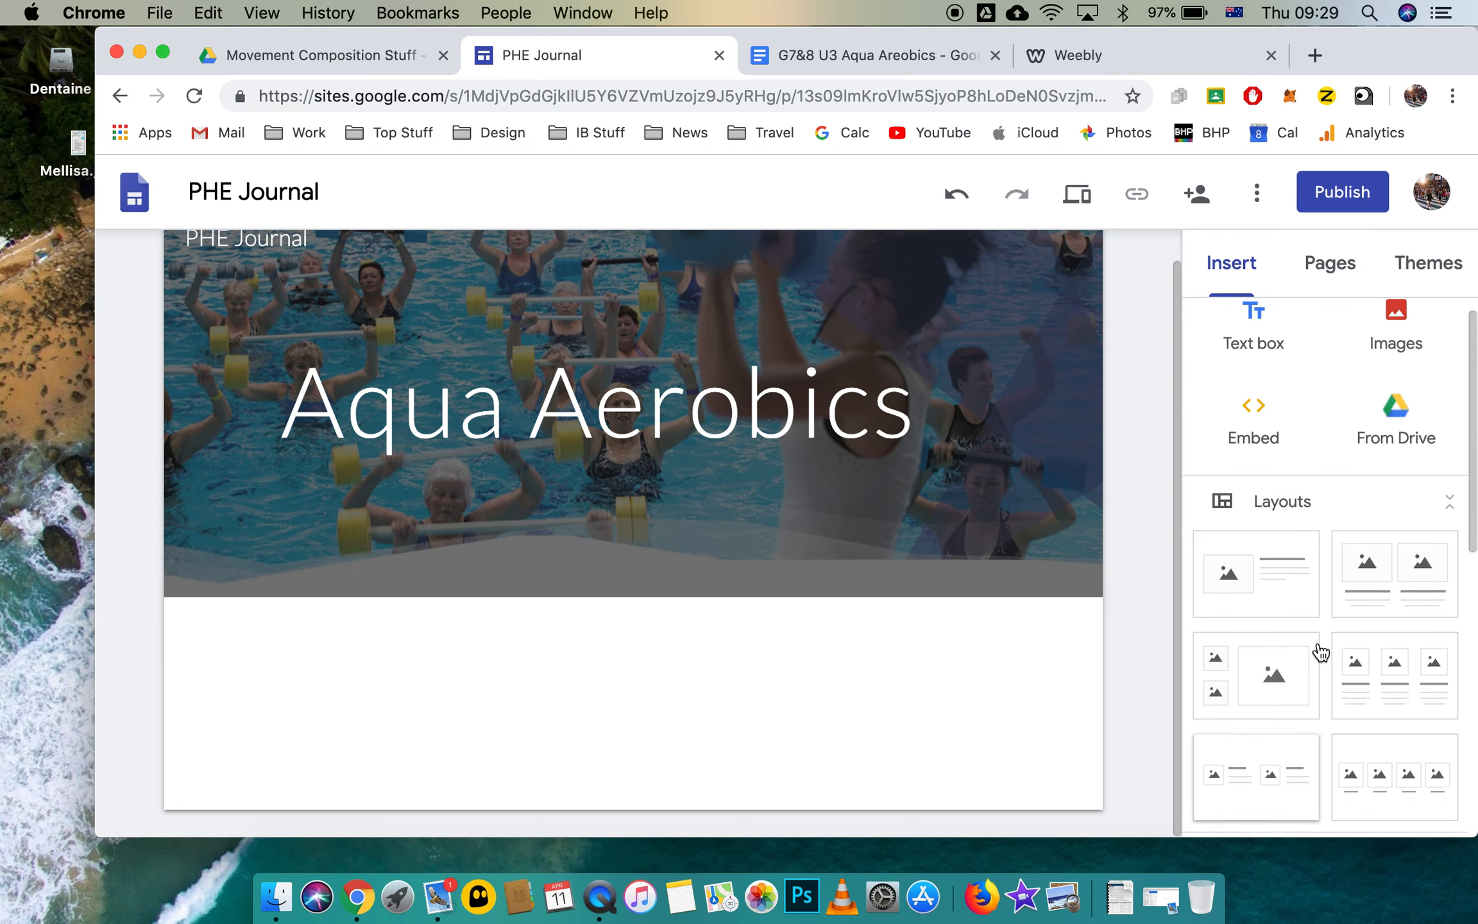
{"action": "scroll", "coordinate": [1319, 645], "scroll_direction": "down", "scroll_amount": 5}
{"action": "scroll", "coordinate": [1320, 652], "scroll_direction": "up", "scroll_amount": 1}
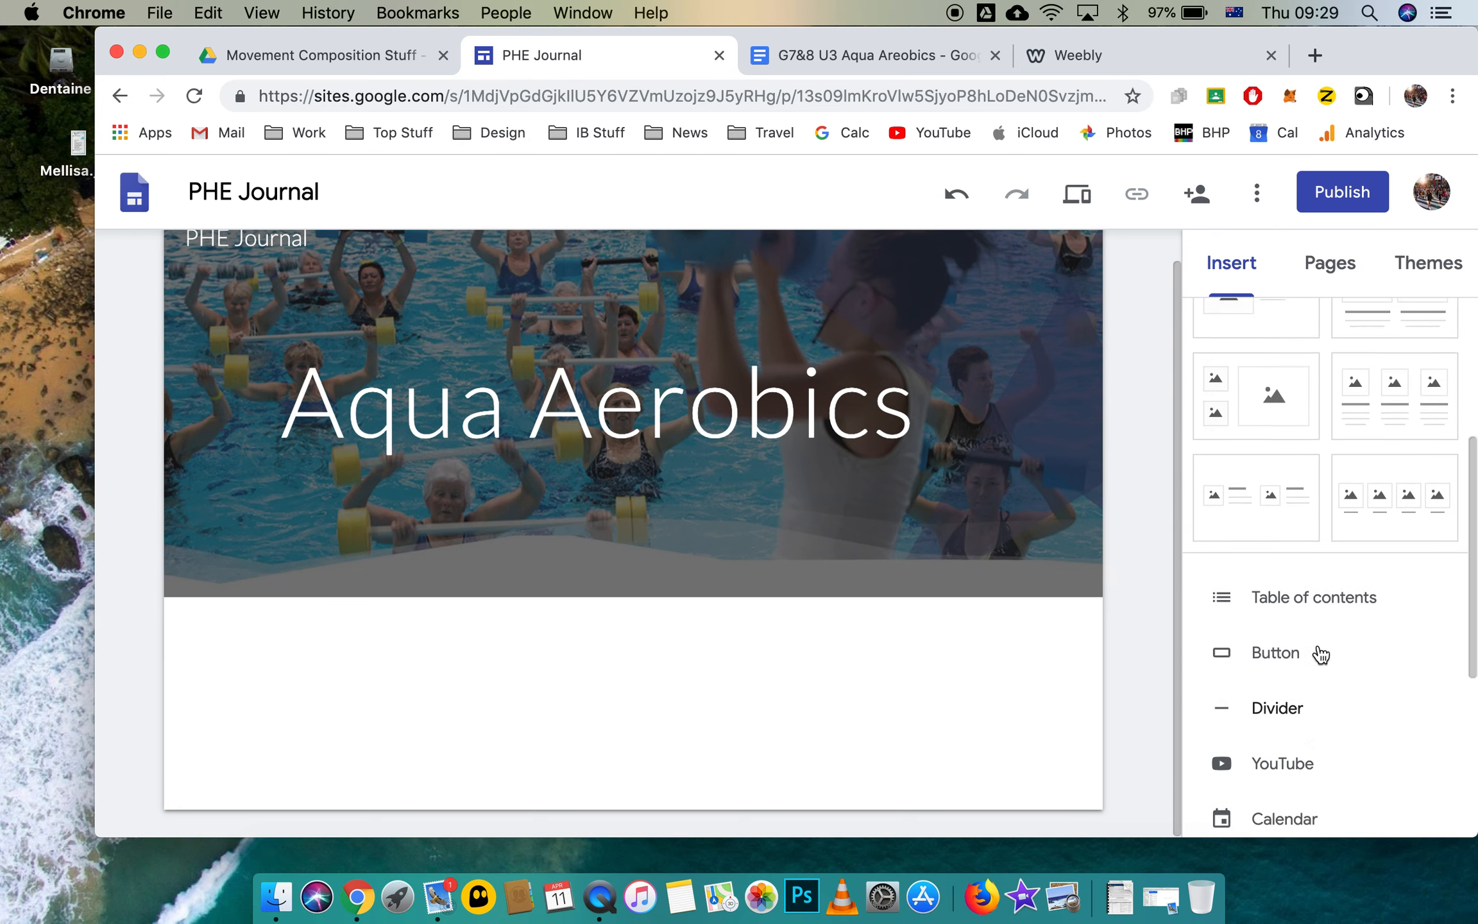
{"action": "scroll", "coordinate": [1319, 652], "scroll_direction": "up", "scroll_amount": 5}
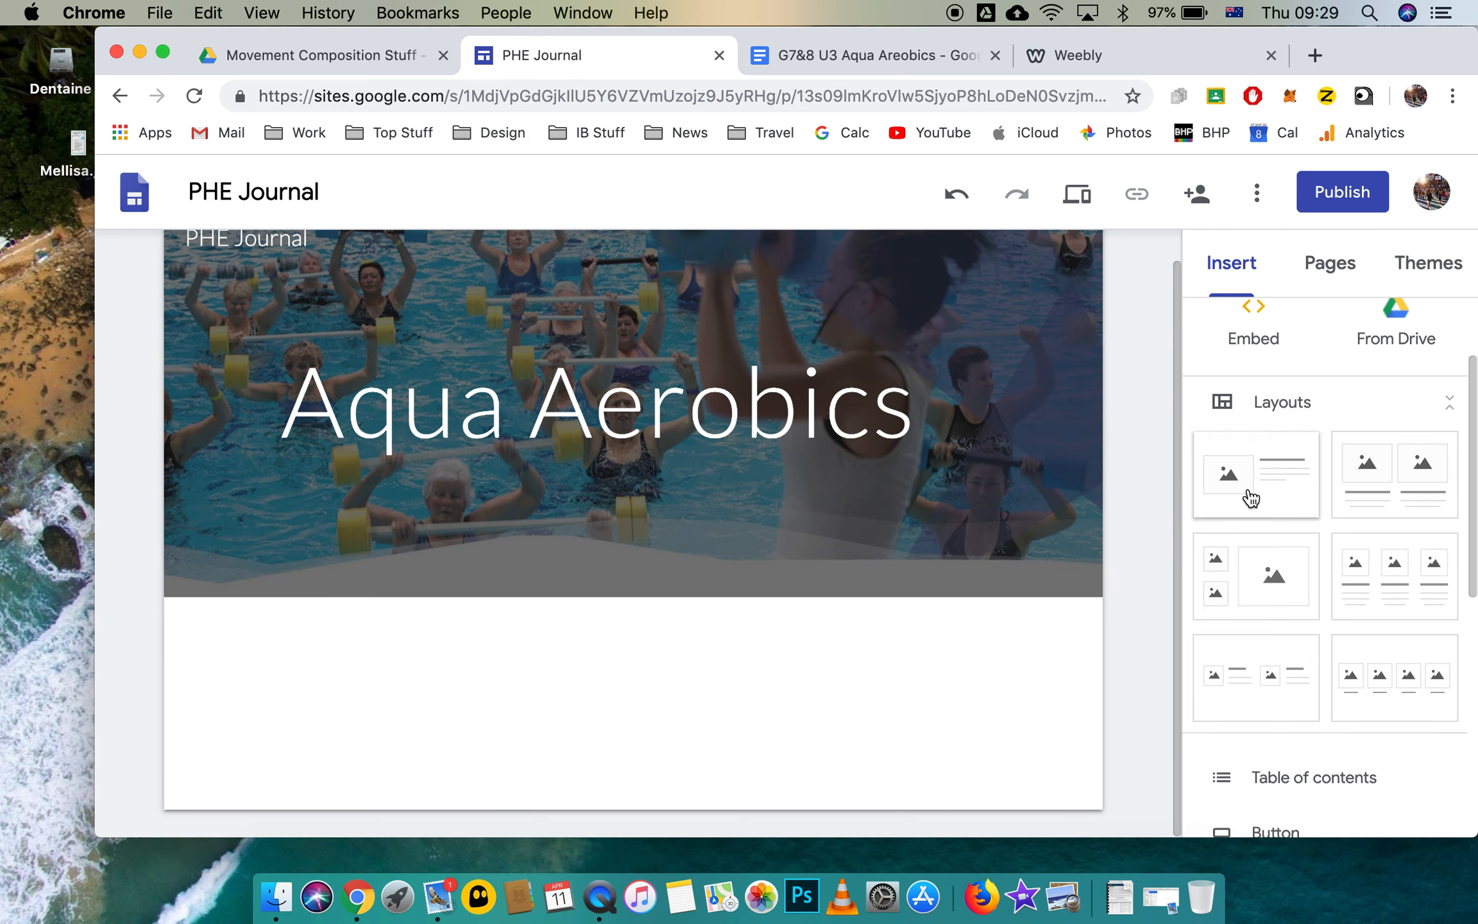
{"action": "left_click_drag", "start_coordinate": [1262, 481], "coordinate": [820, 744]}
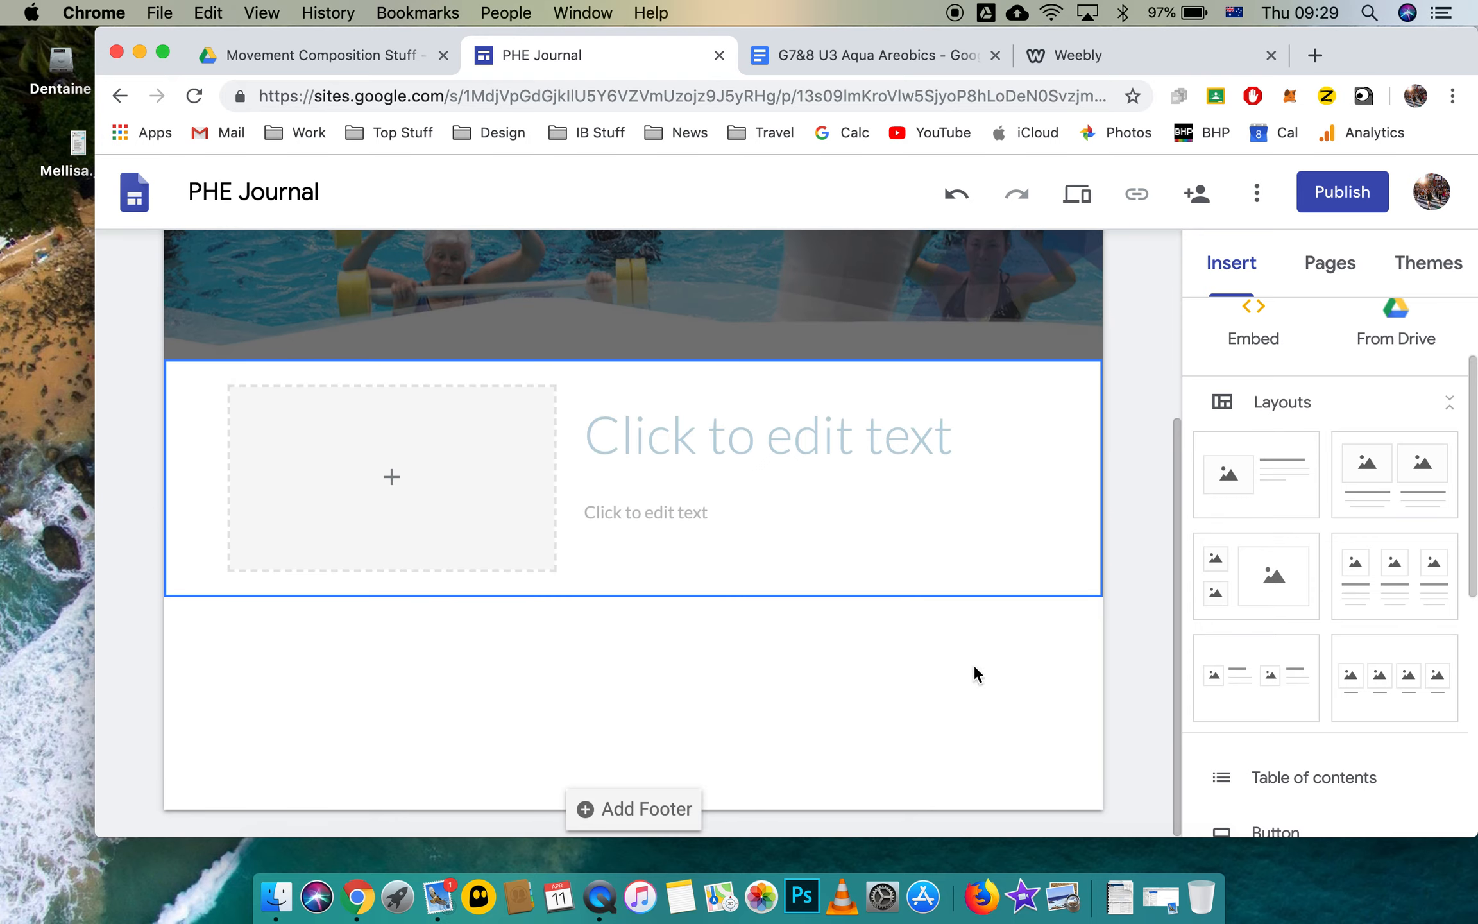
{"action": "left_click_drag", "start_coordinate": [1411, 580], "coordinate": [677, 716]}
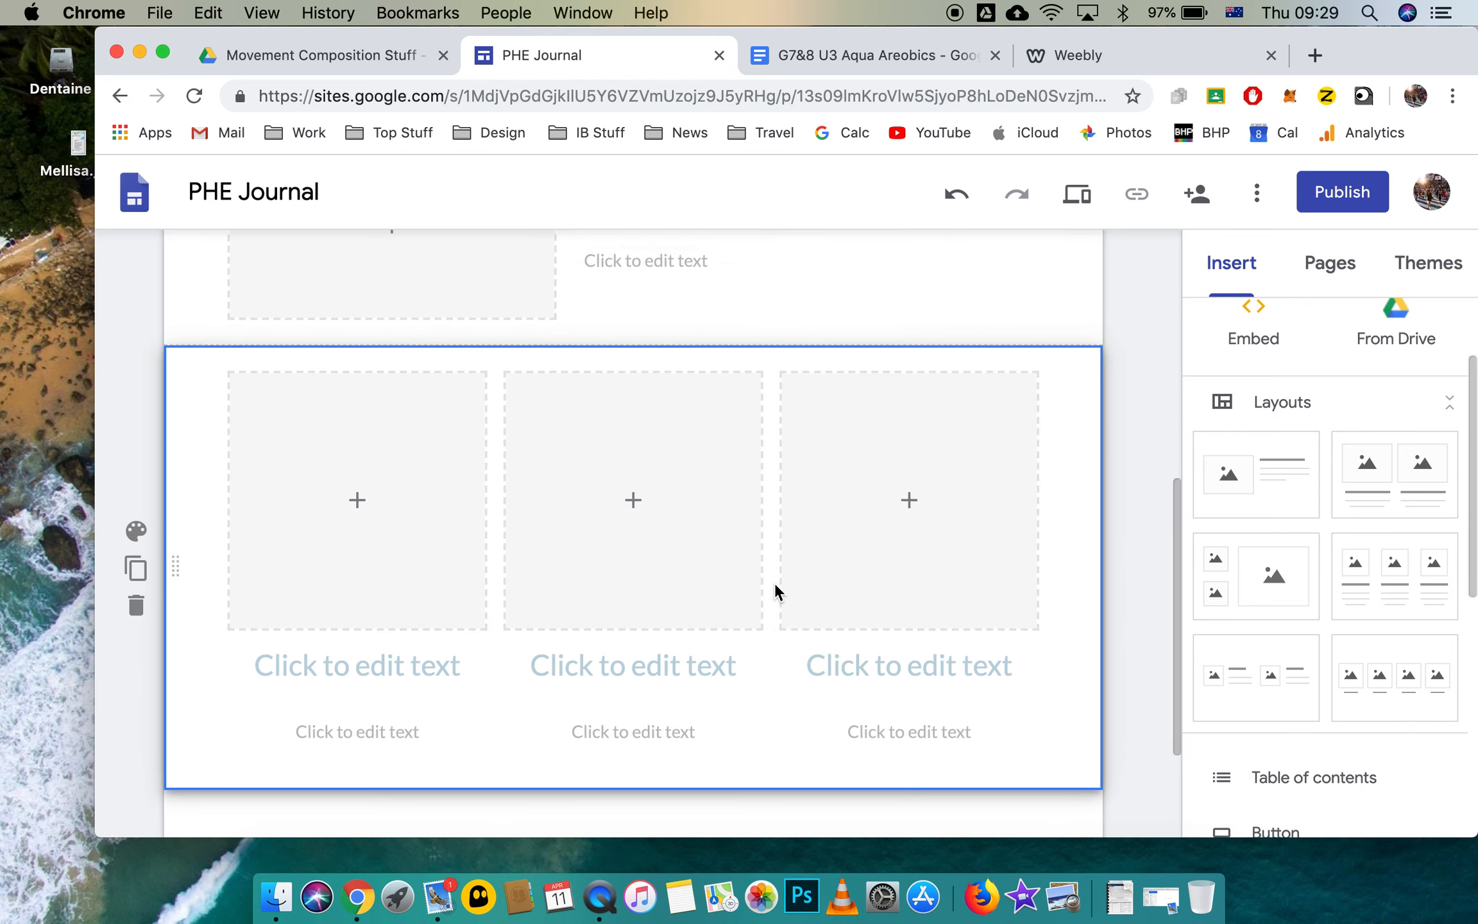
- Fill the image placeholder beside the text with the video Power Moves.mp4 from the Movement Composition Stuff folder in Google Drive
{"action": "scroll", "coordinate": [774, 581], "scroll_direction": "up", "scroll_amount": 5}
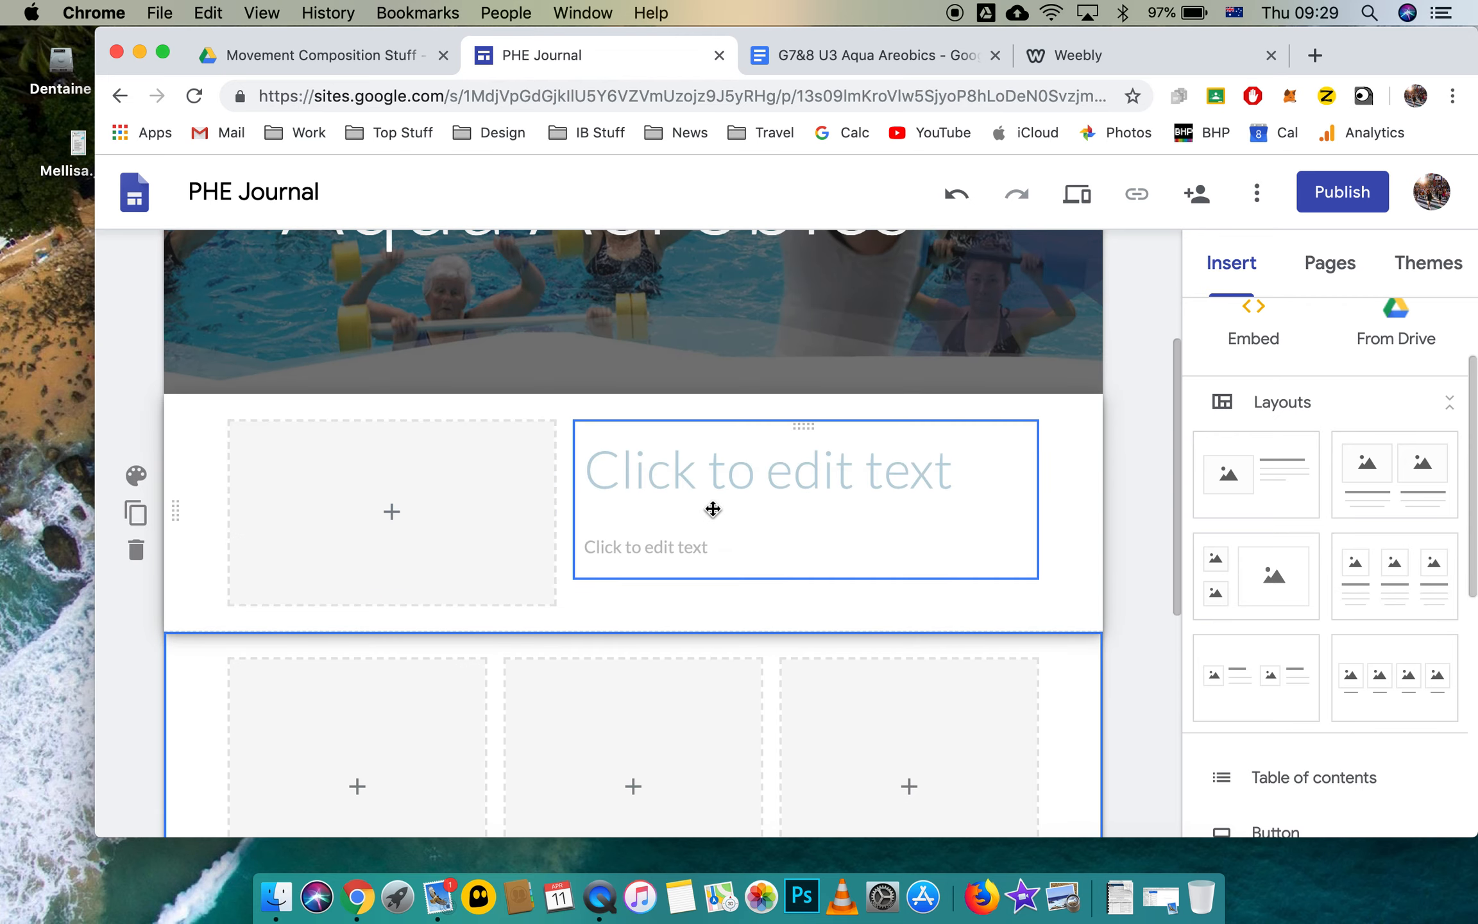
{"action": "left_click", "coordinate": [391, 513]}
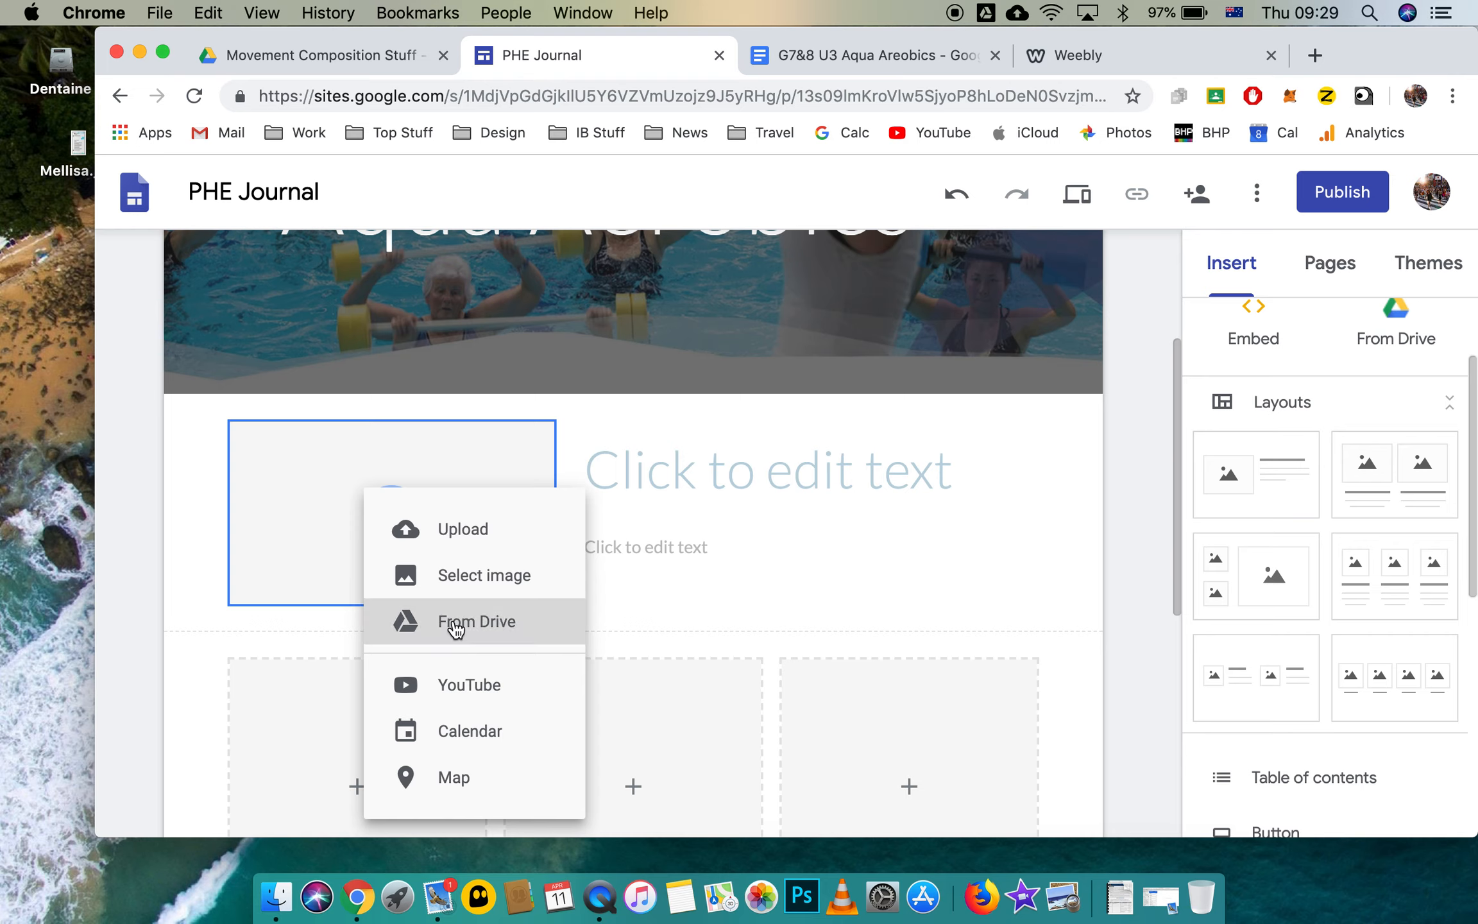
{"action": "left_click", "coordinate": [461, 626]}
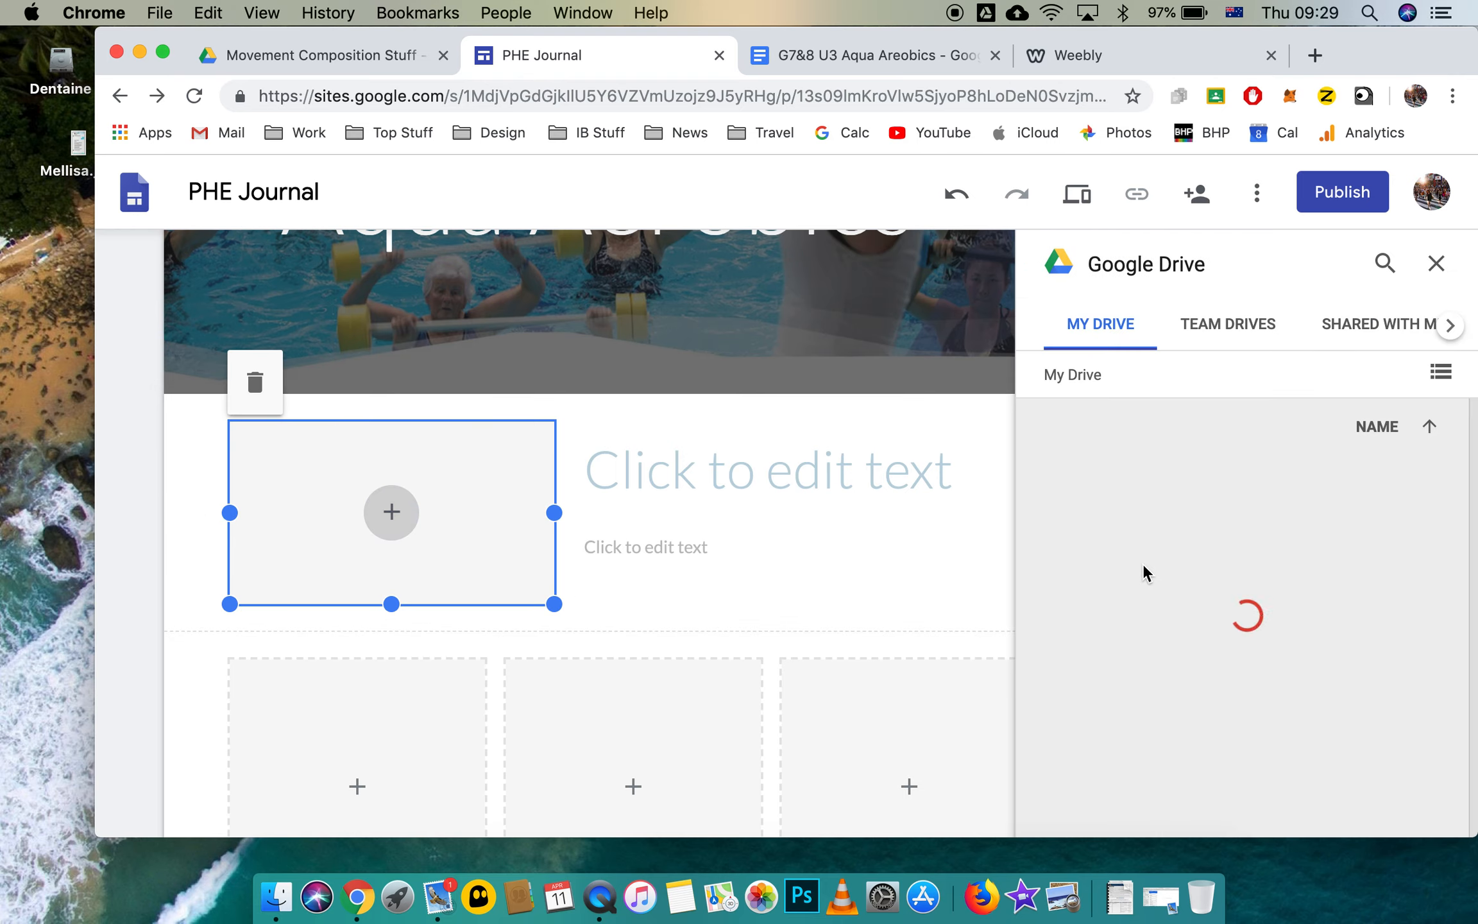
{"action": "scroll", "coordinate": [1348, 718], "scroll_direction": "down", "scroll_amount": 5}
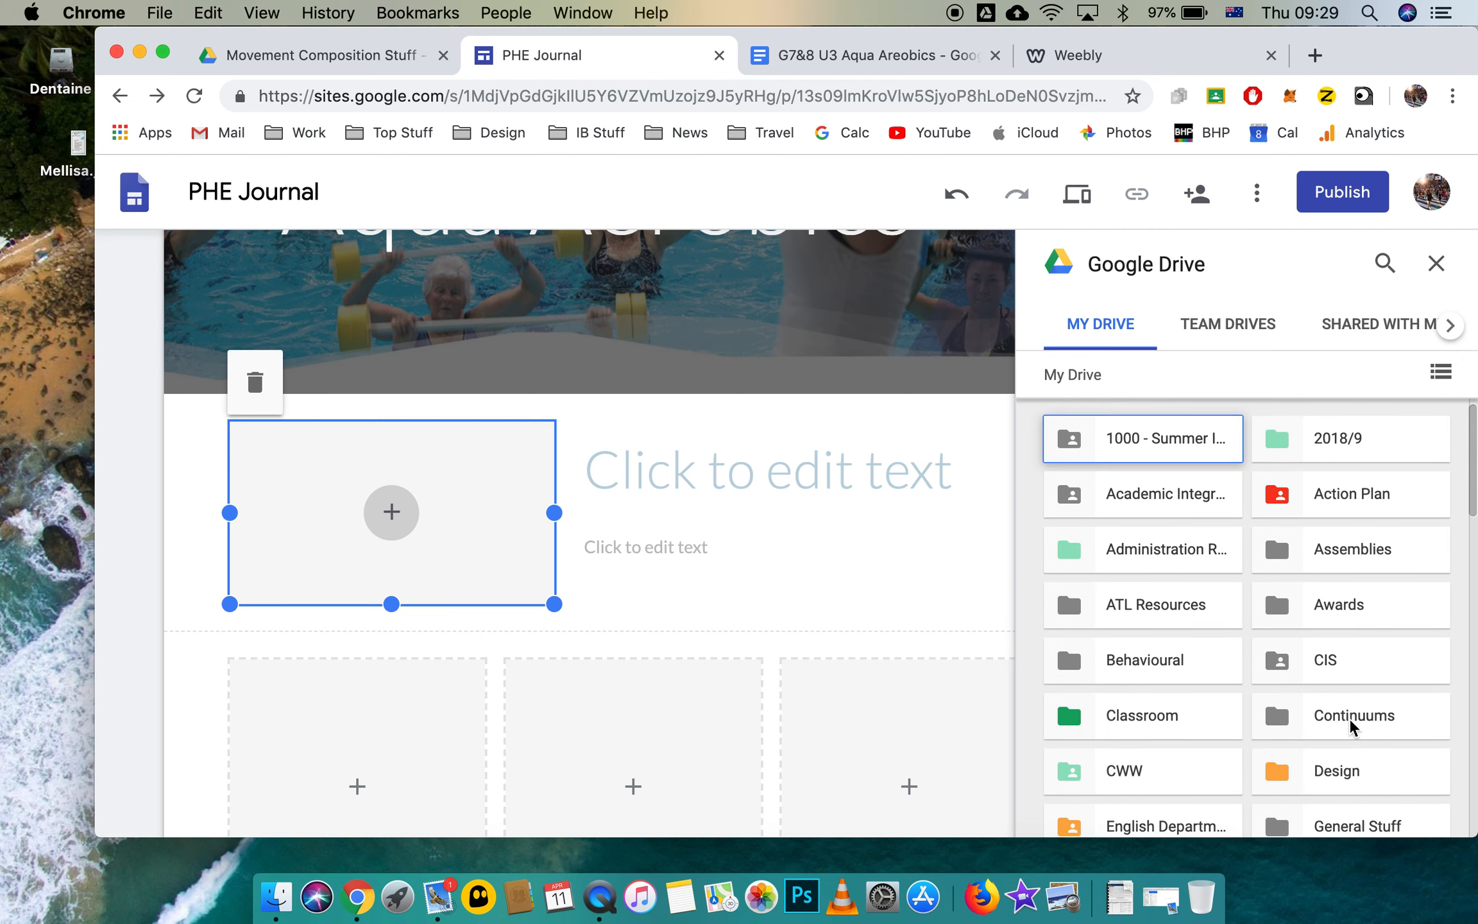
{"action": "scroll", "coordinate": [1349, 719], "scroll_direction": "down", "scroll_amount": 5}
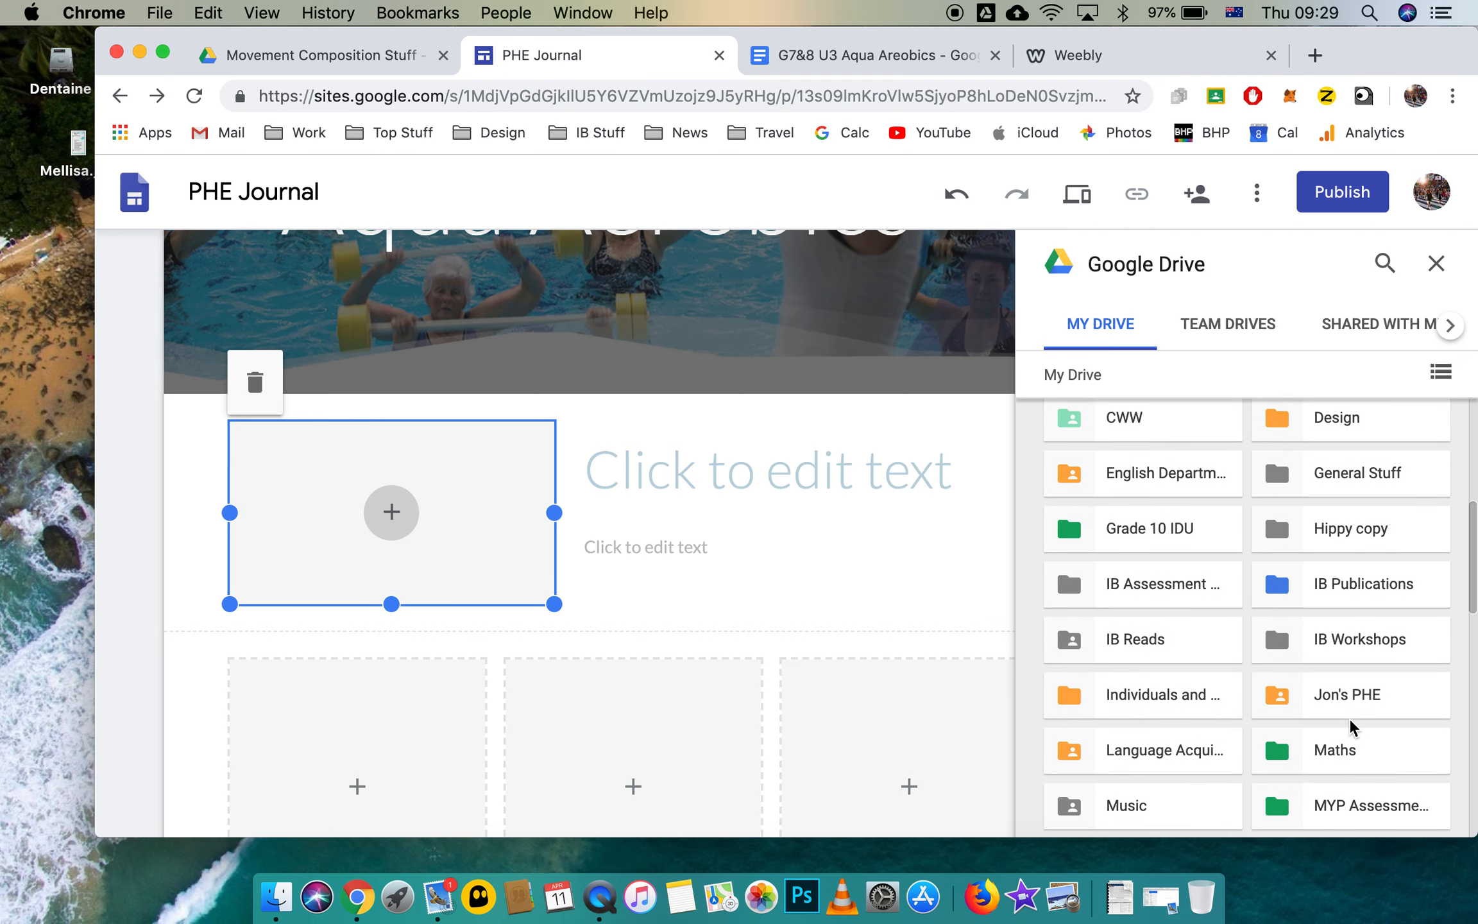
{"action": "double_click", "coordinate": [1381, 696]}
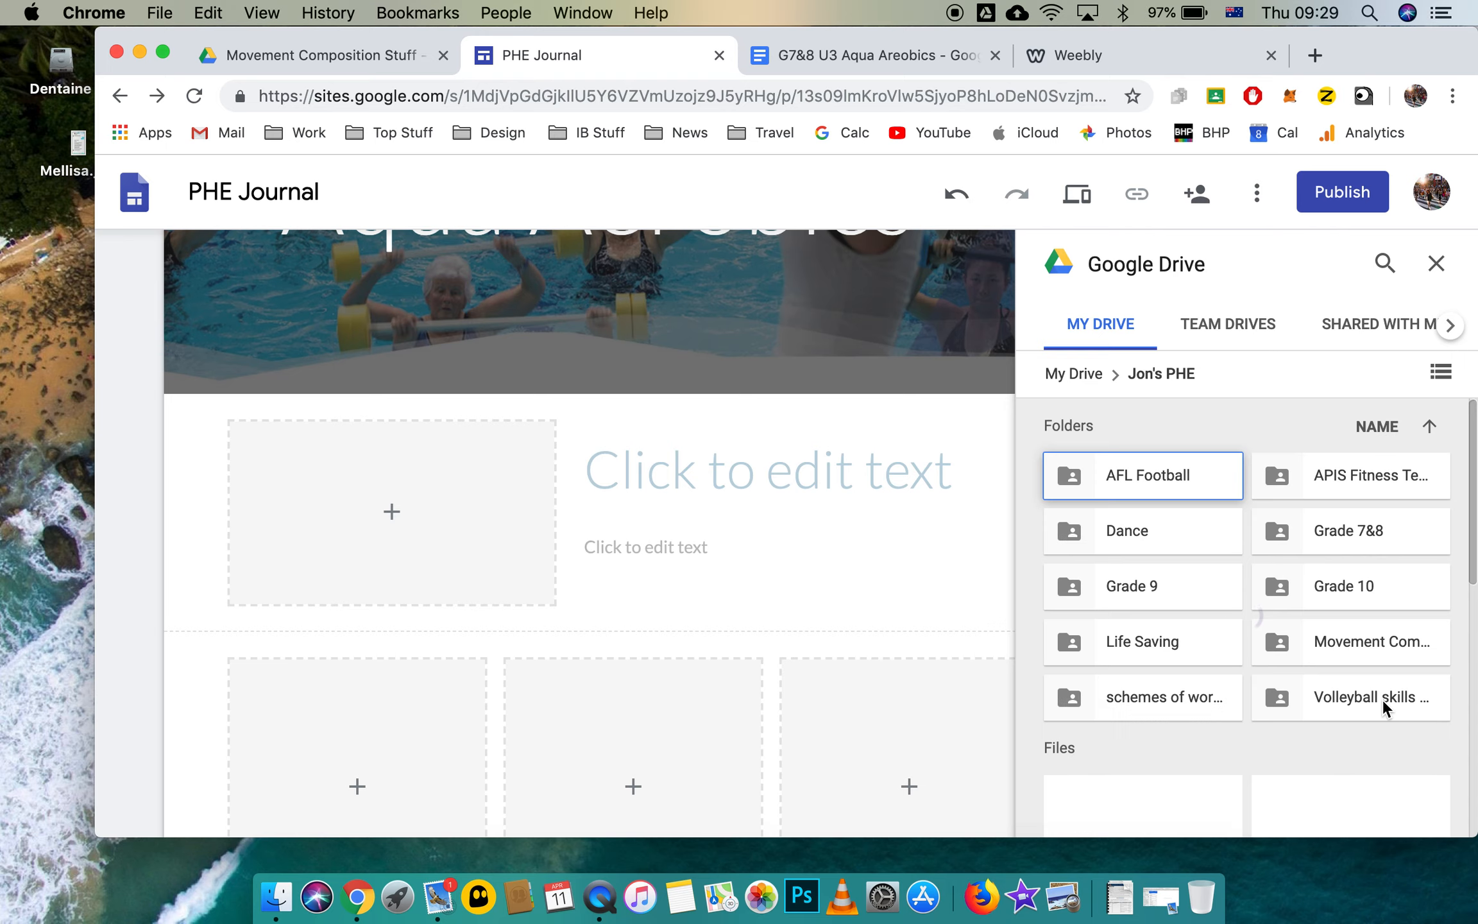
{"action": "double_click", "coordinate": [1354, 637]}
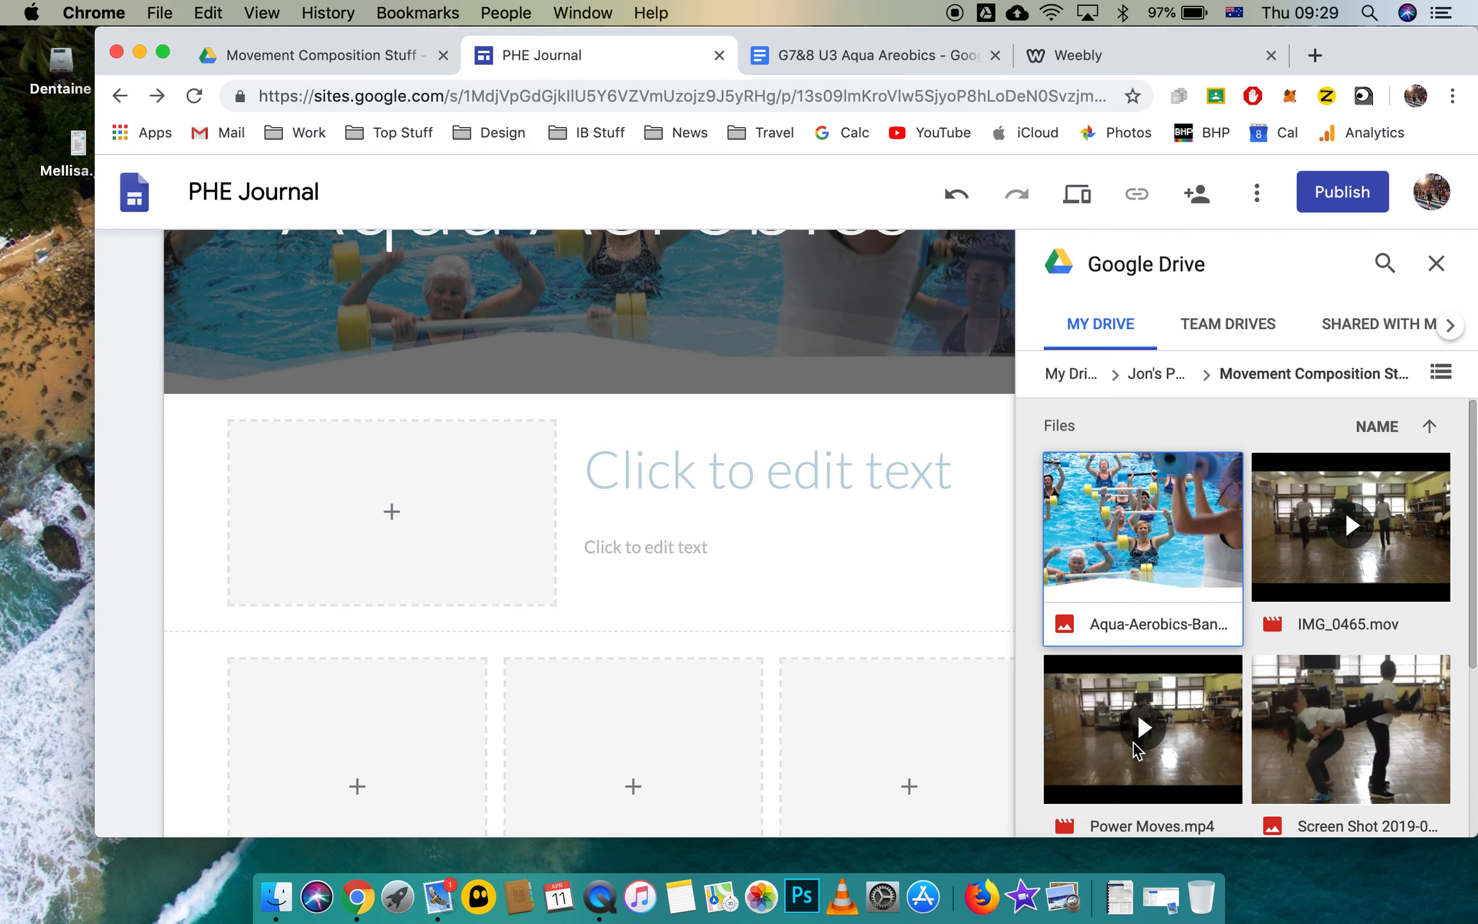
{"action": "left_click", "coordinate": [1086, 735]}
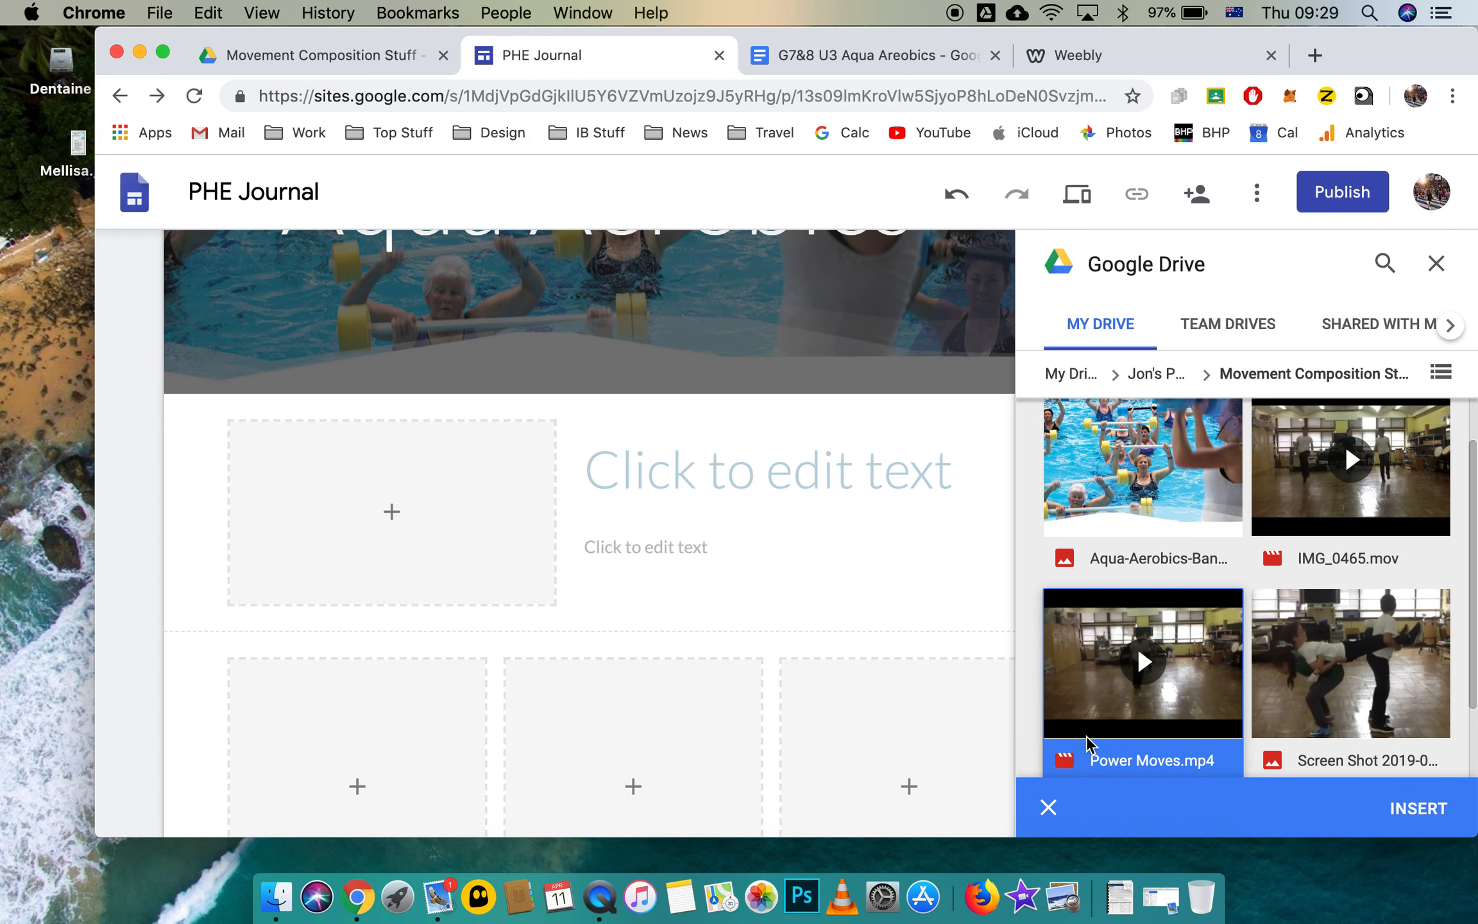
{"action": "left_click", "coordinate": [1413, 813]}
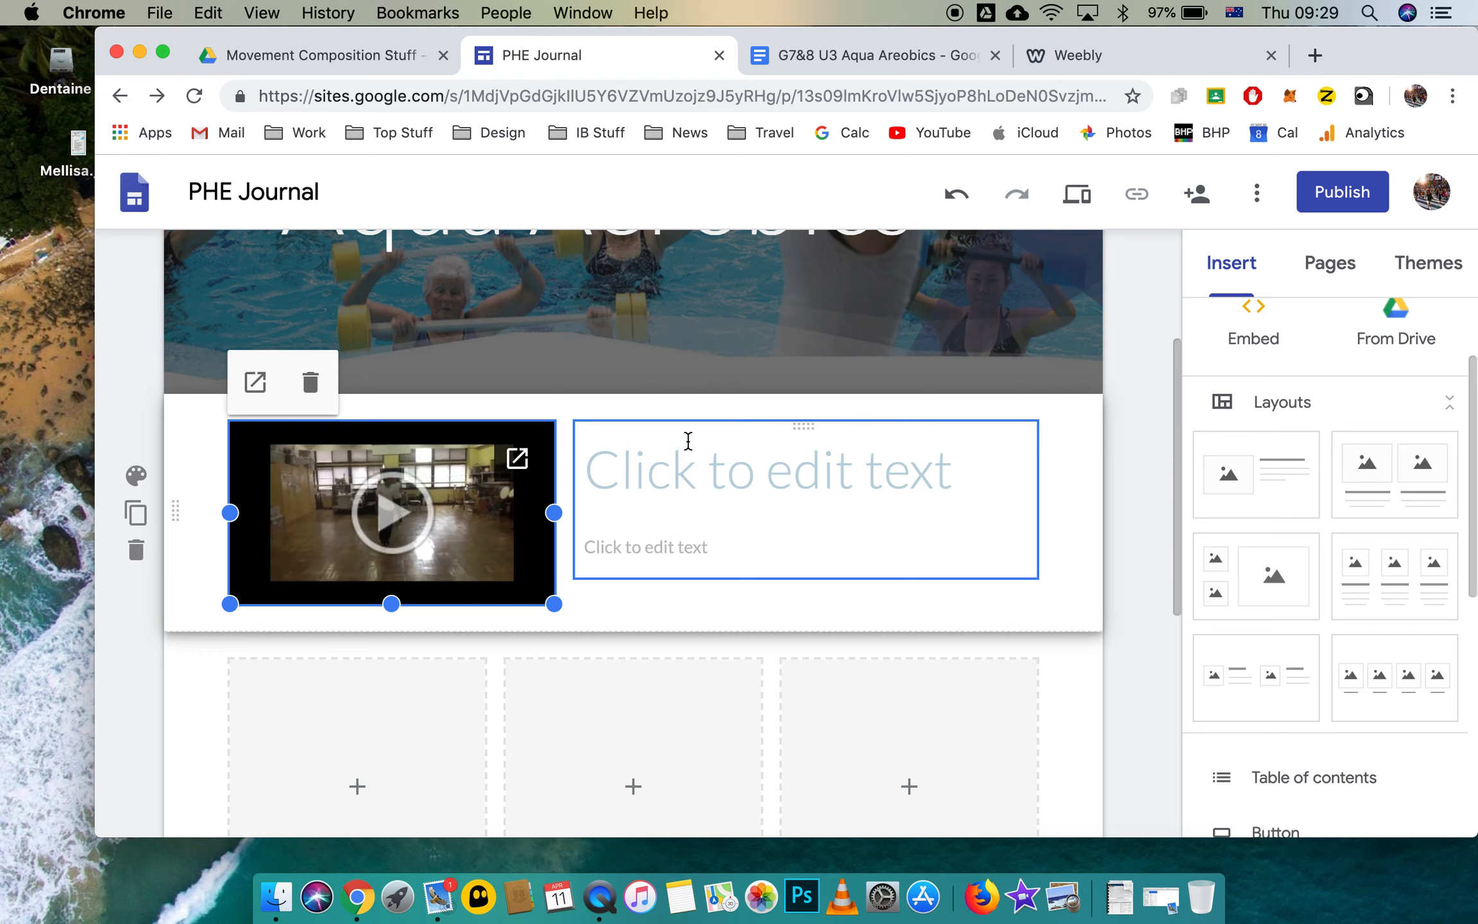
- Enter "April 11, 2019" as the title of the section beside the video
{"action": "left_click", "coordinate": [957, 469]}
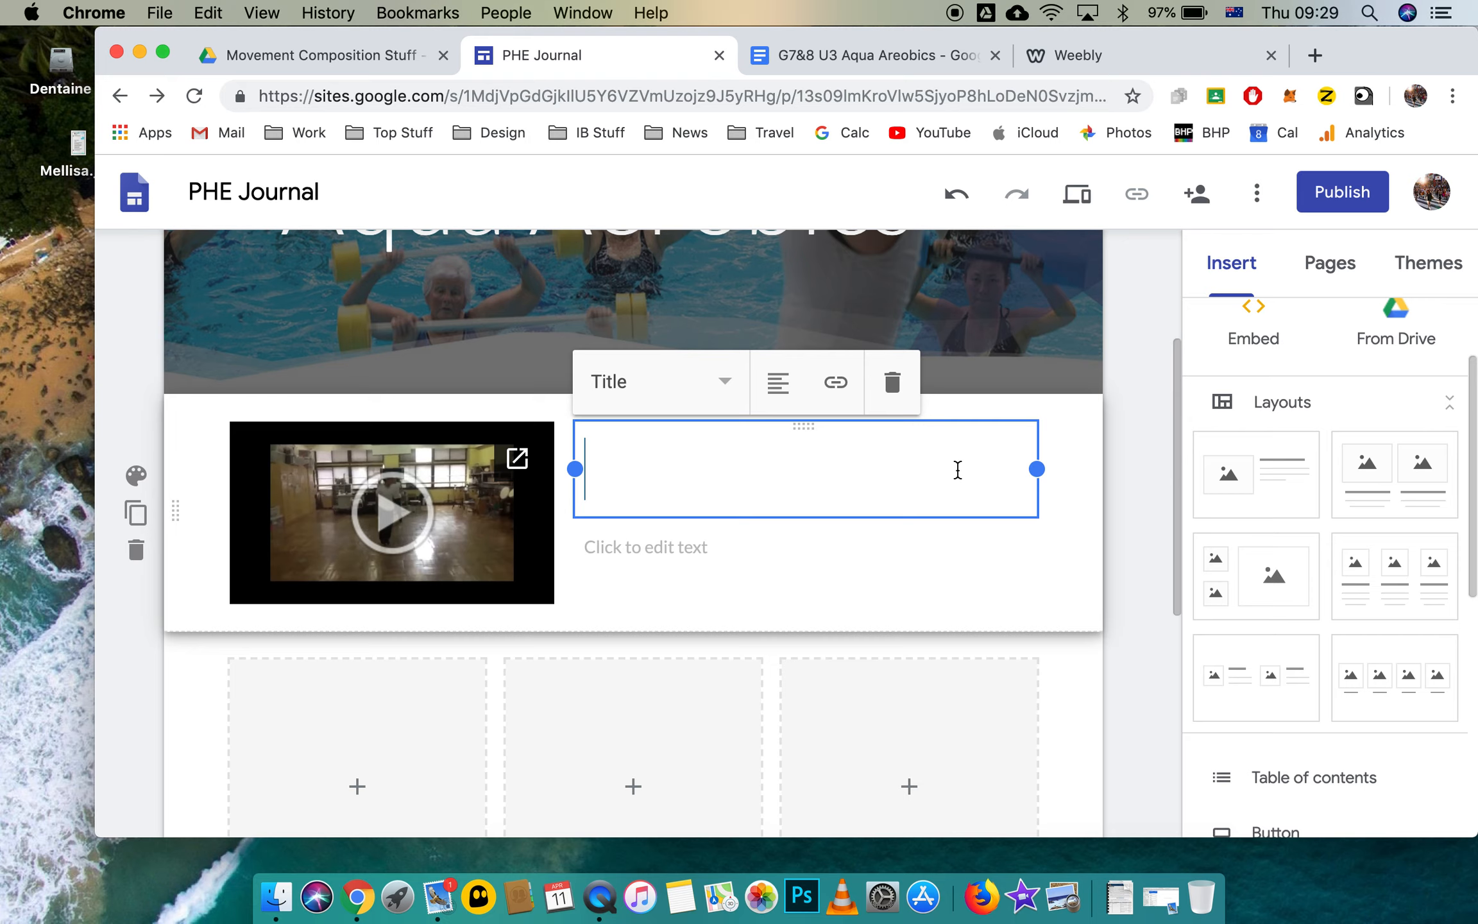
{"action": "type", "text": "M"}
{"action": "key", "text": "BackSpace"}
{"action": "type", "text": "April 11, 2019"}
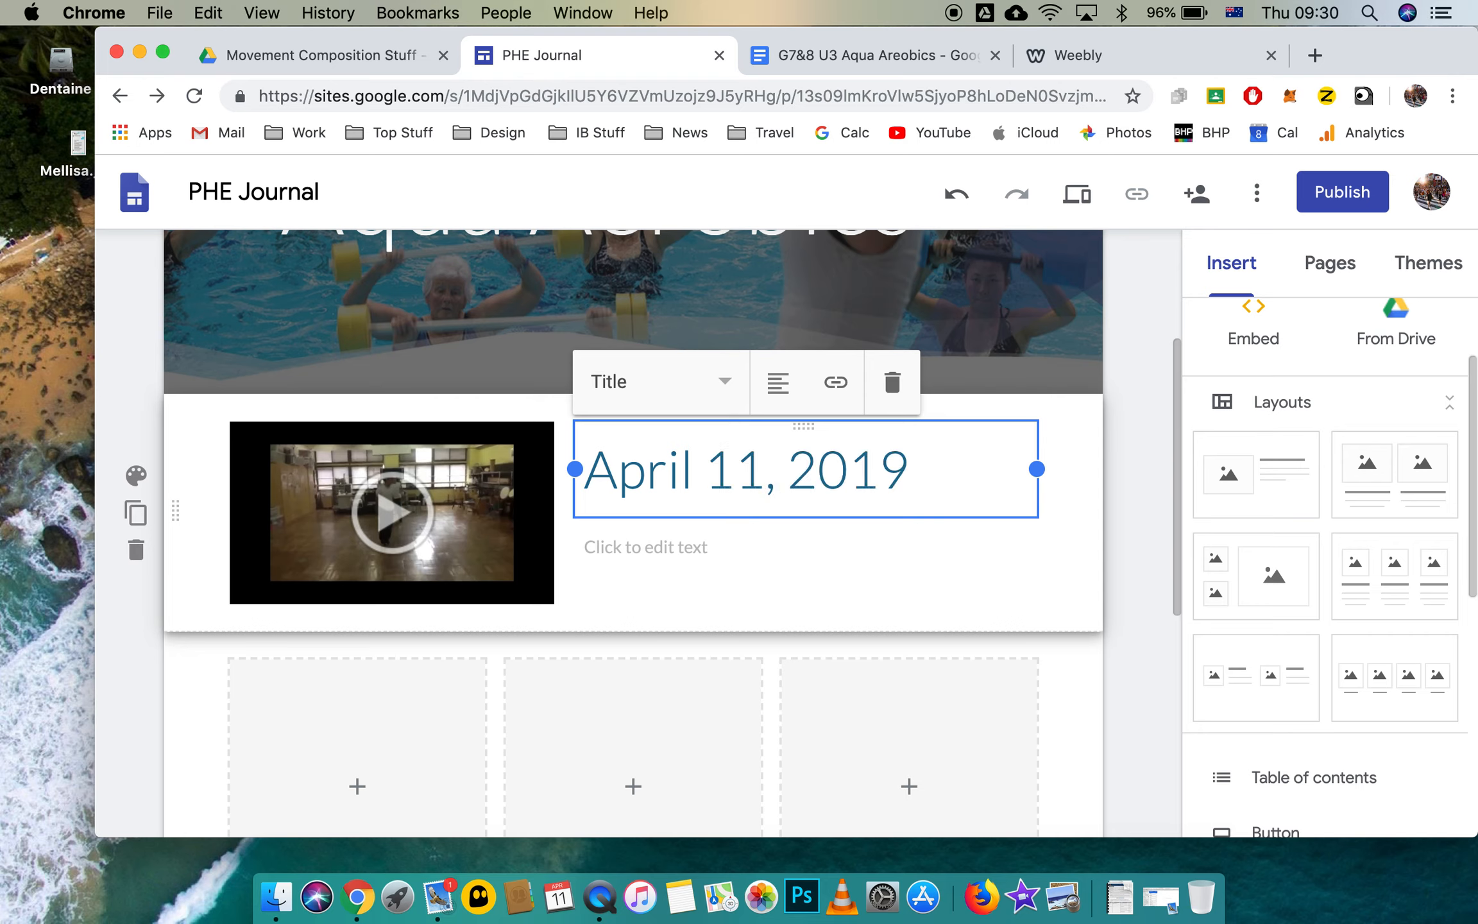
- Enter the filler text "wpiqufoqyb" in the body text under the date title
{"action": "left_click", "coordinate": [719, 551]}
{"action": "type", "text": "wpigufogyb"}
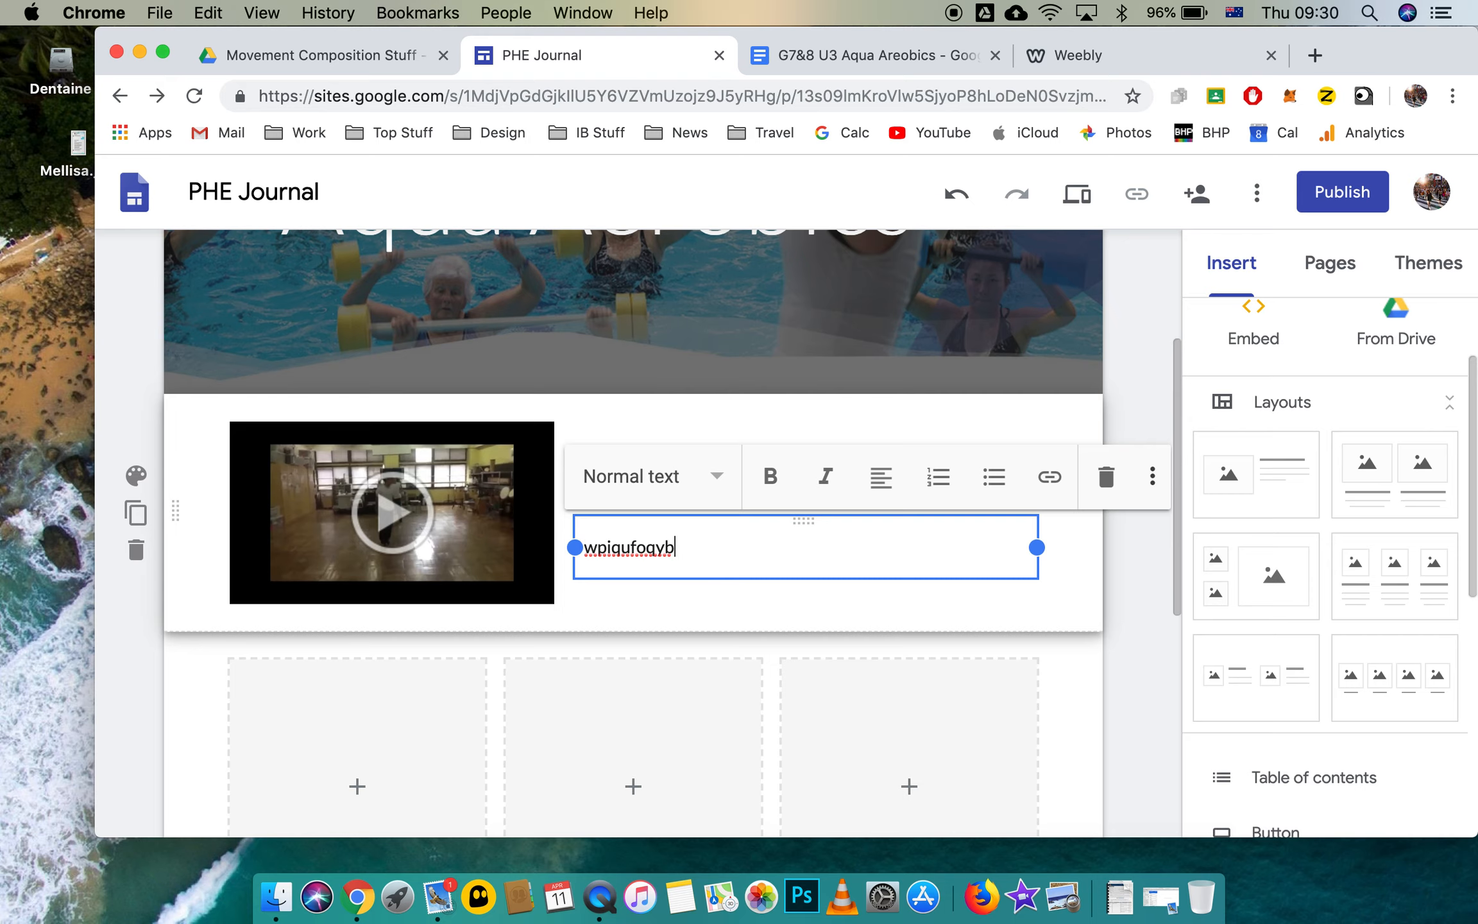
{"action": "left_click", "coordinate": [719, 602]}
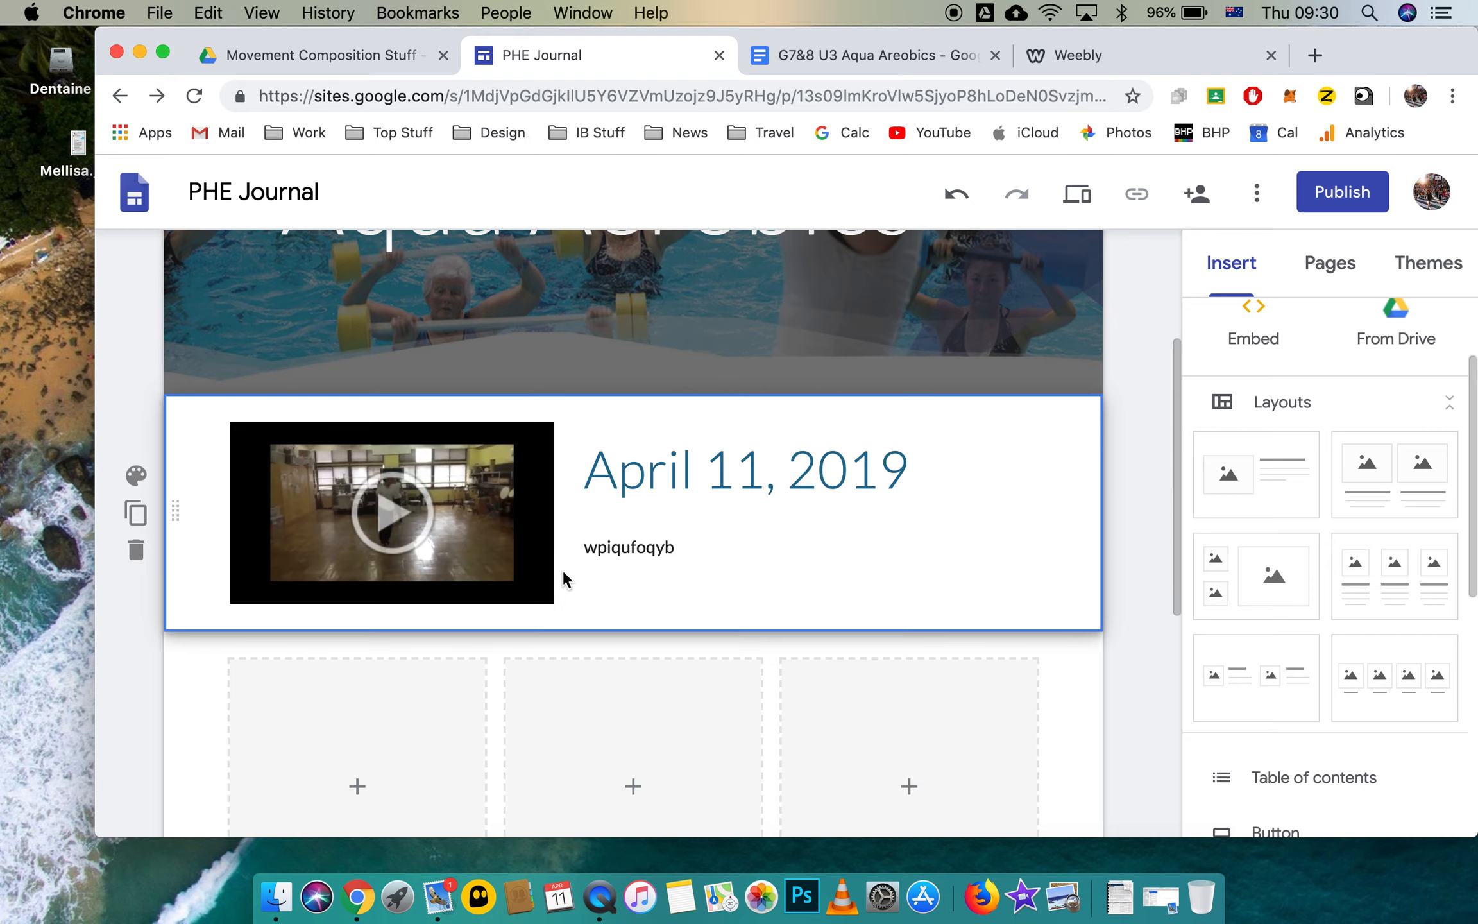
{"action": "left_click", "coordinate": [432, 564]}
- Fill the first image placeholder of the three-column layout with the leap screenshot from the Movement Composition Stuff folder in Google Drive
{"action": "scroll", "coordinate": [440, 562], "scroll_direction": "down", "scroll_amount": 6}
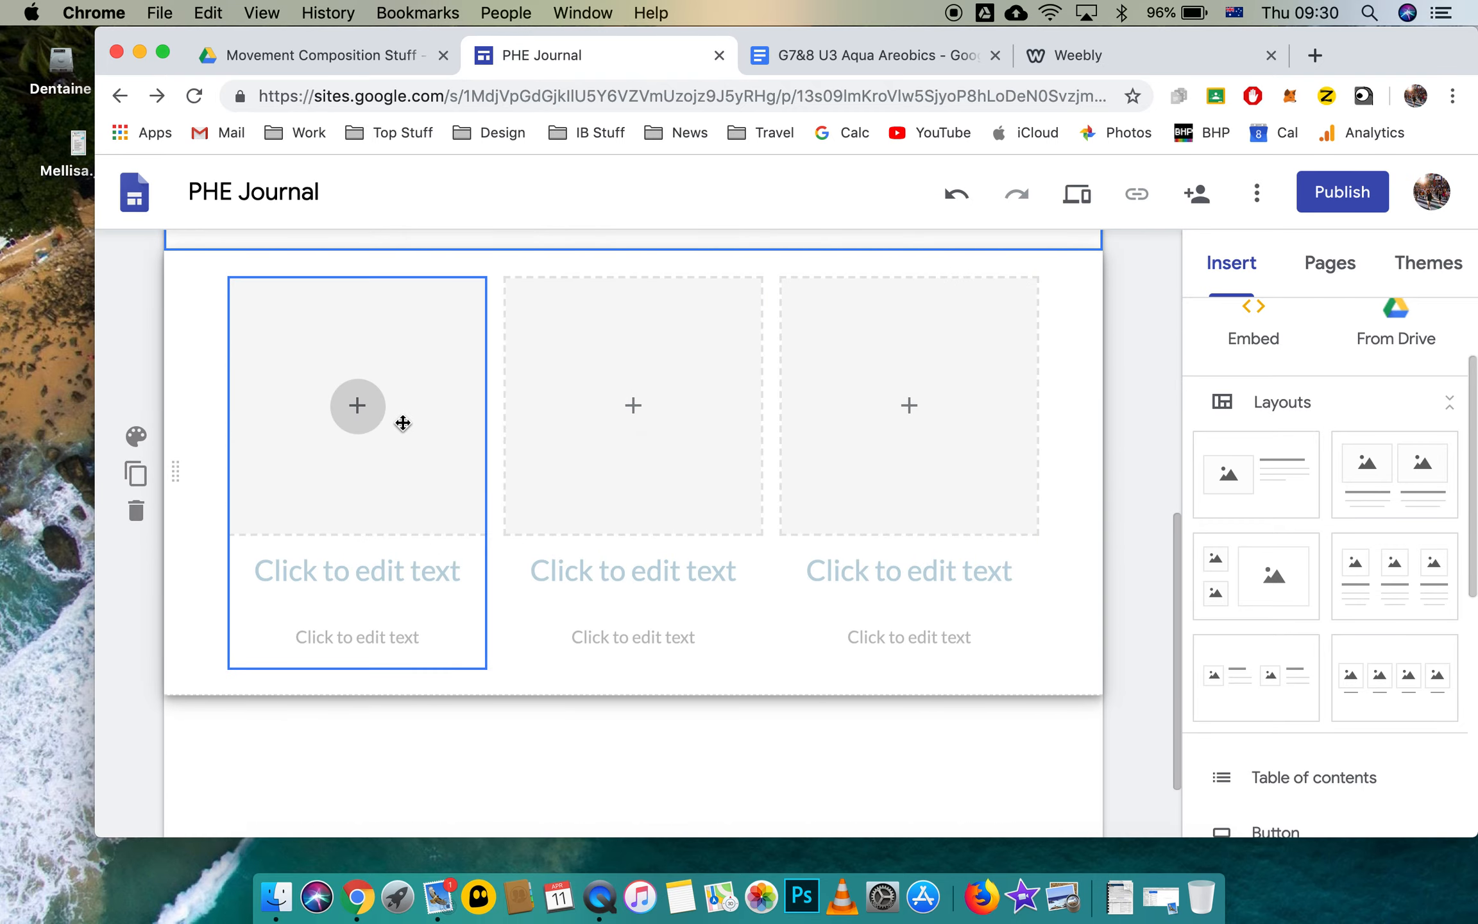
{"action": "left_click", "coordinate": [356, 406]}
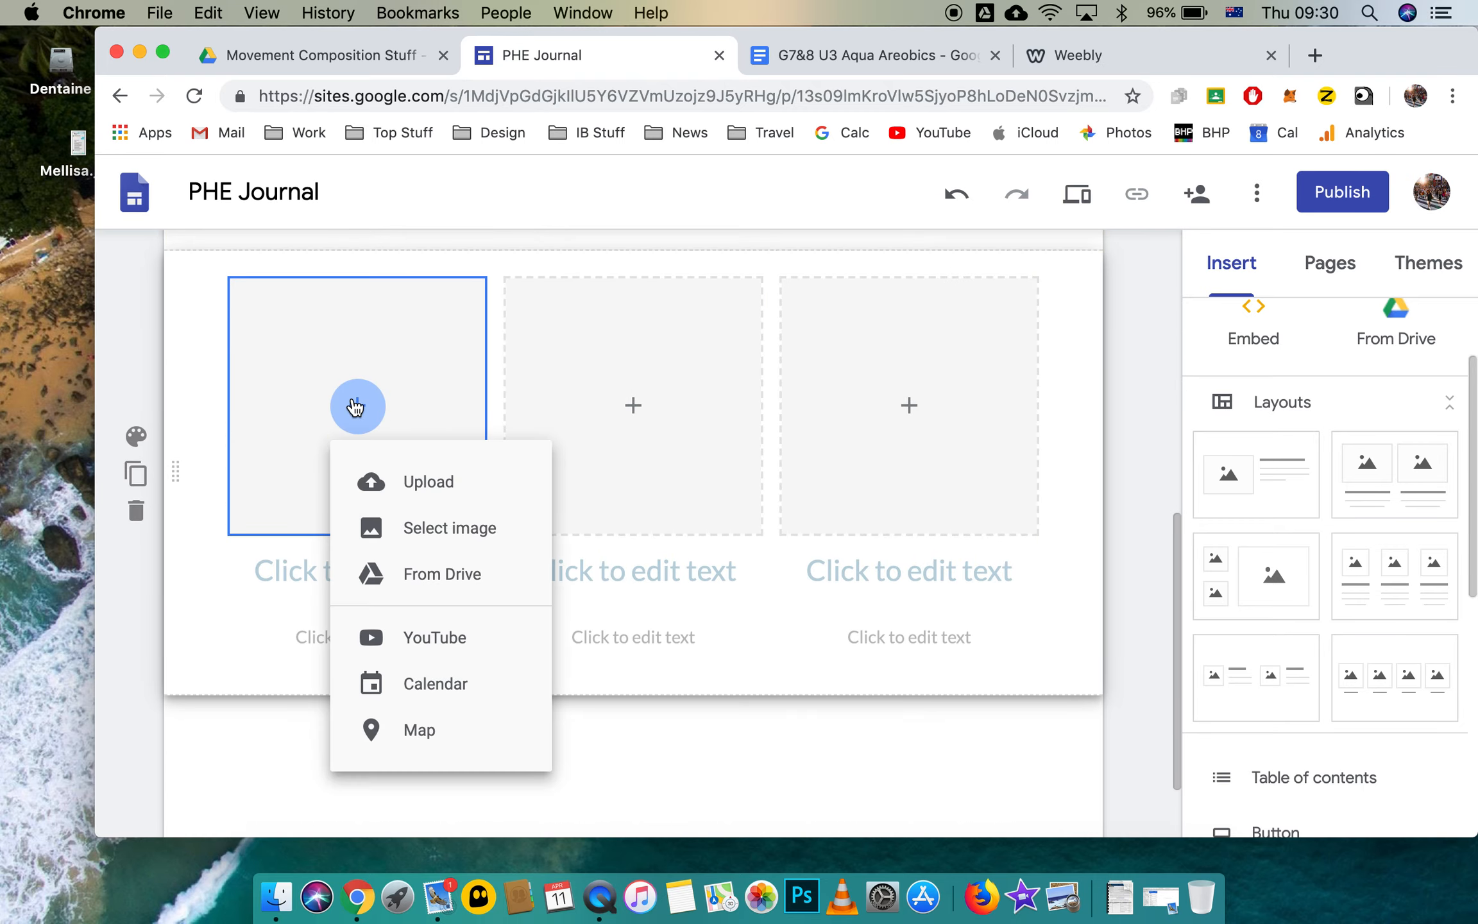
{"action": "left_click", "coordinate": [443, 574]}
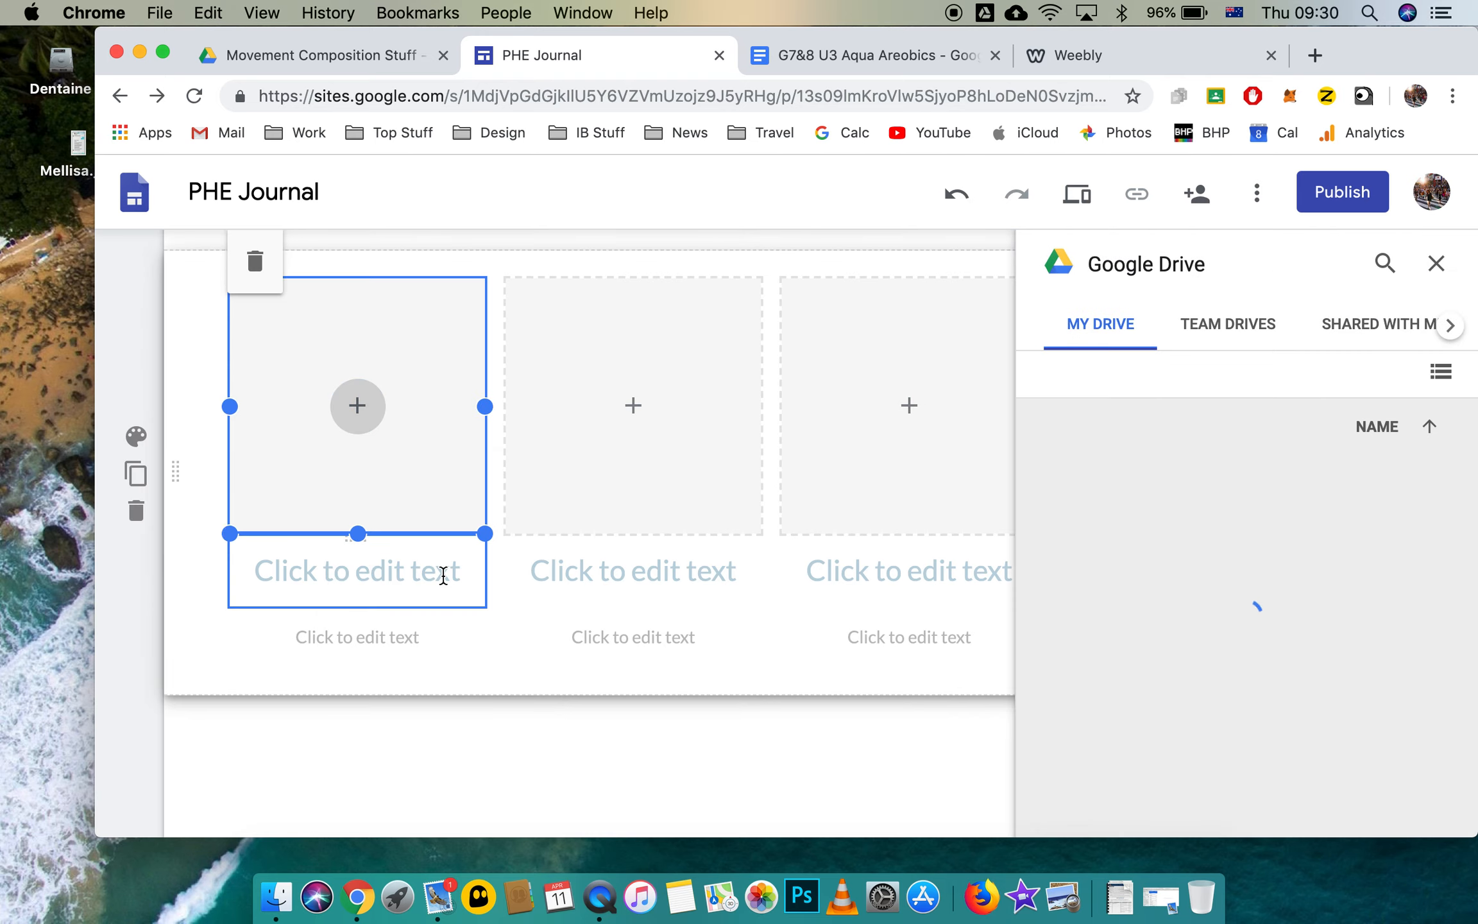
{"action": "scroll", "coordinate": [1351, 668], "scroll_direction": "down", "scroll_amount": 6}
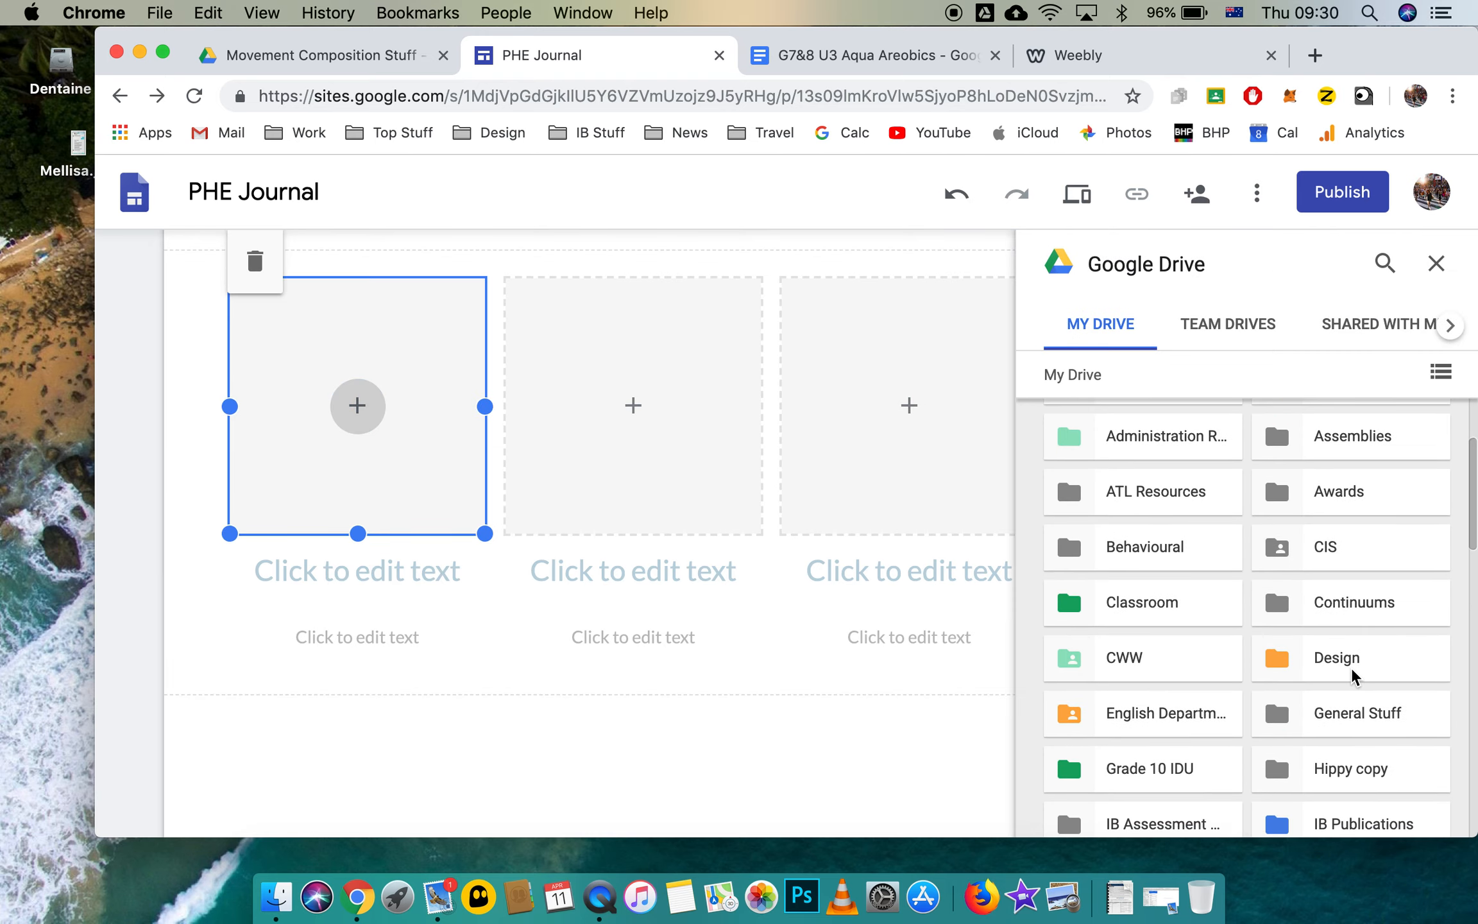
{"action": "scroll", "coordinate": [1351, 667], "scroll_direction": "down", "scroll_amount": 2}
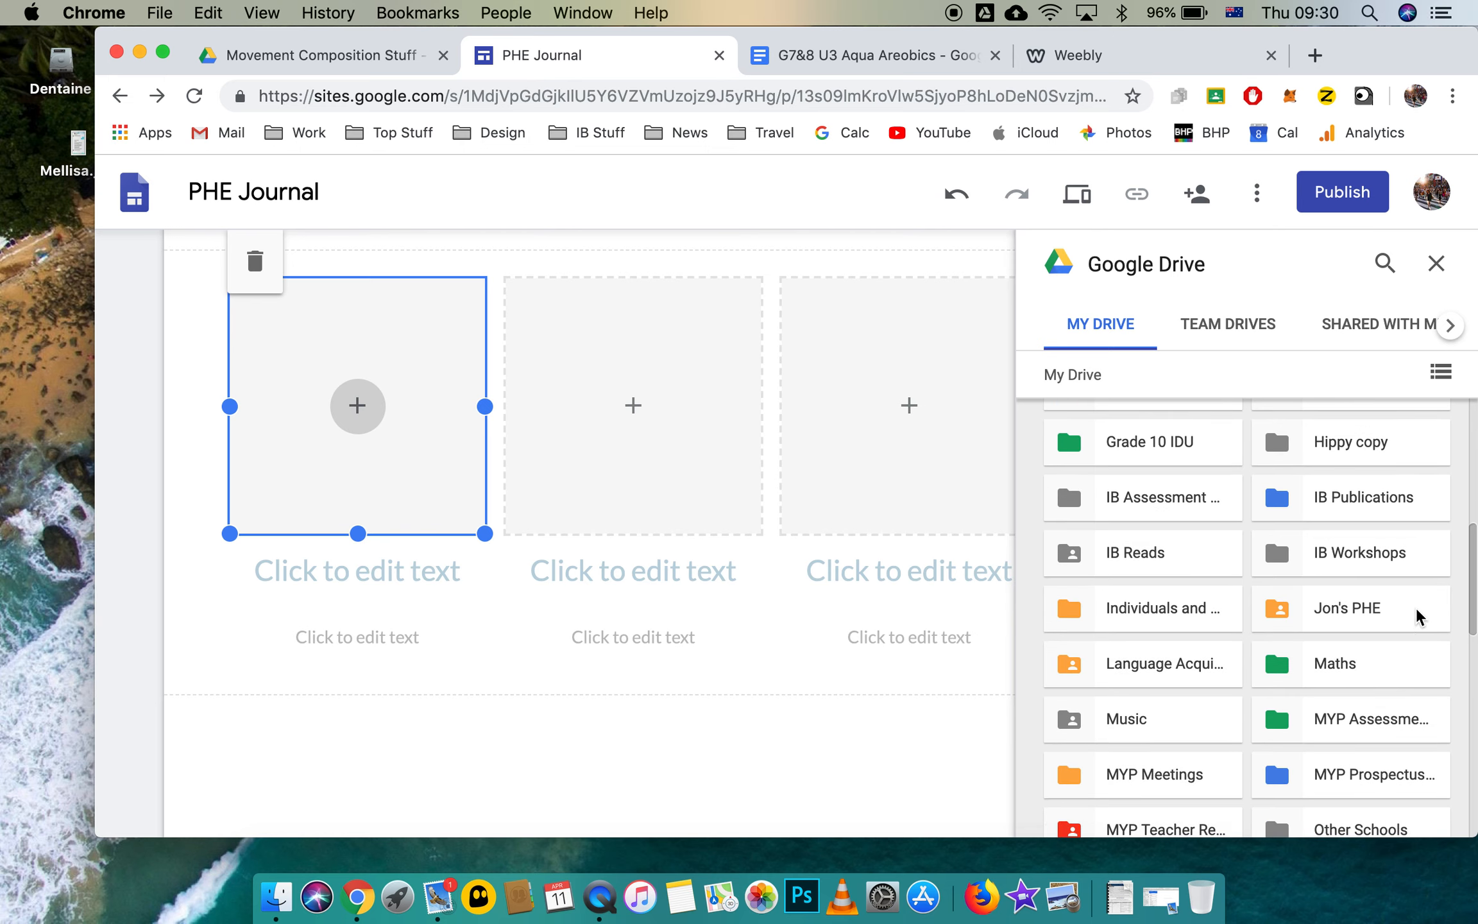
{"action": "double_click", "coordinate": [1416, 607]}
{"action": "double_click", "coordinate": [1349, 640]}
{"action": "scroll", "coordinate": [1336, 589], "scroll_direction": "down", "scroll_amount": 2}
{"action": "scroll", "coordinate": [1336, 589], "scroll_direction": "down", "scroll_amount": 4}
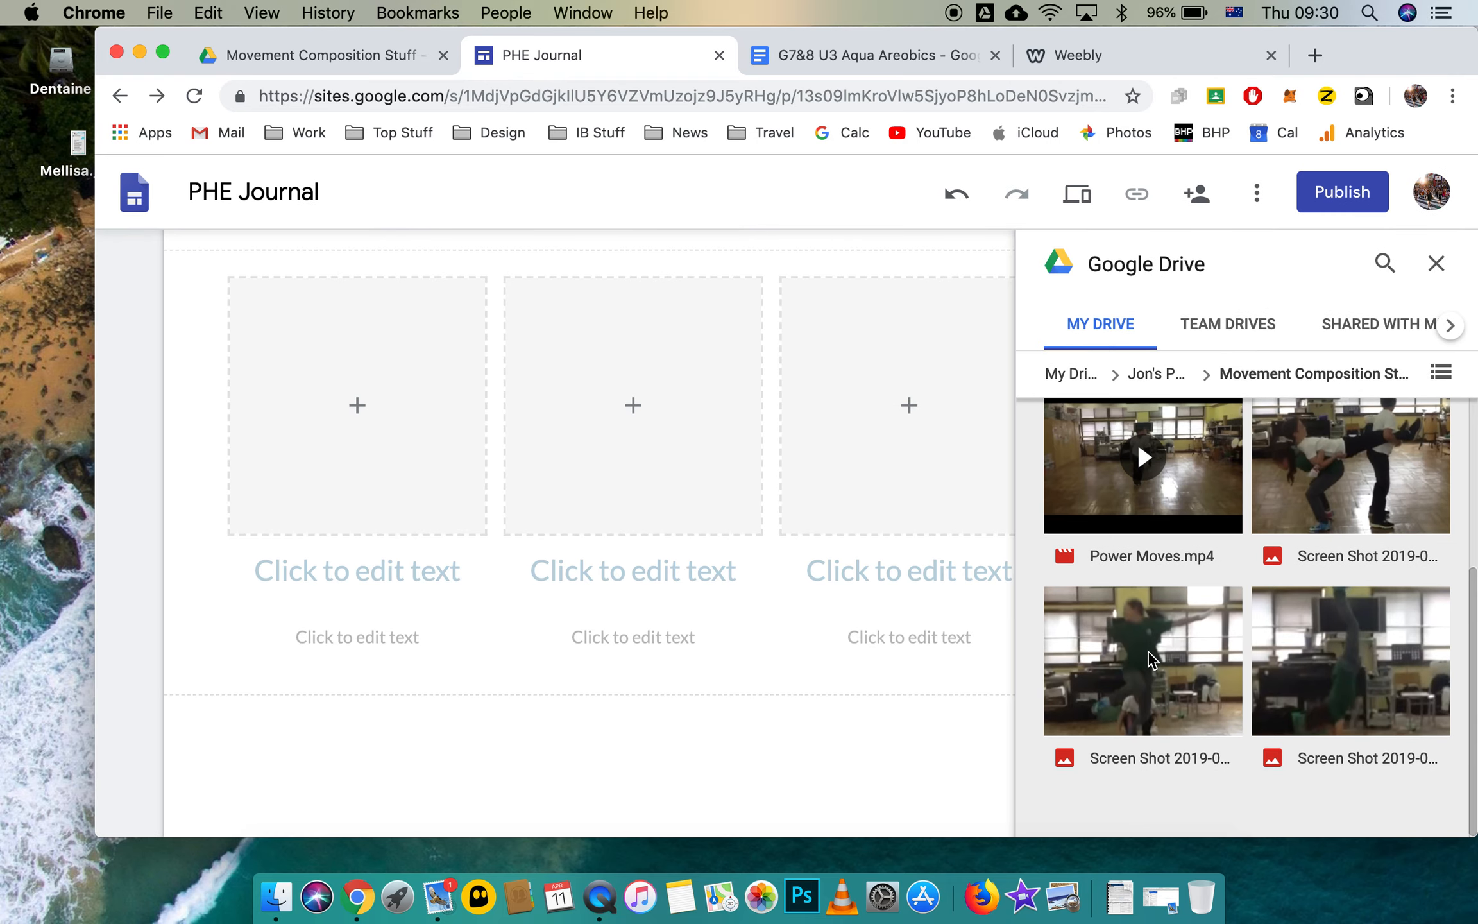
{"action": "left_click", "coordinate": [1150, 660]}
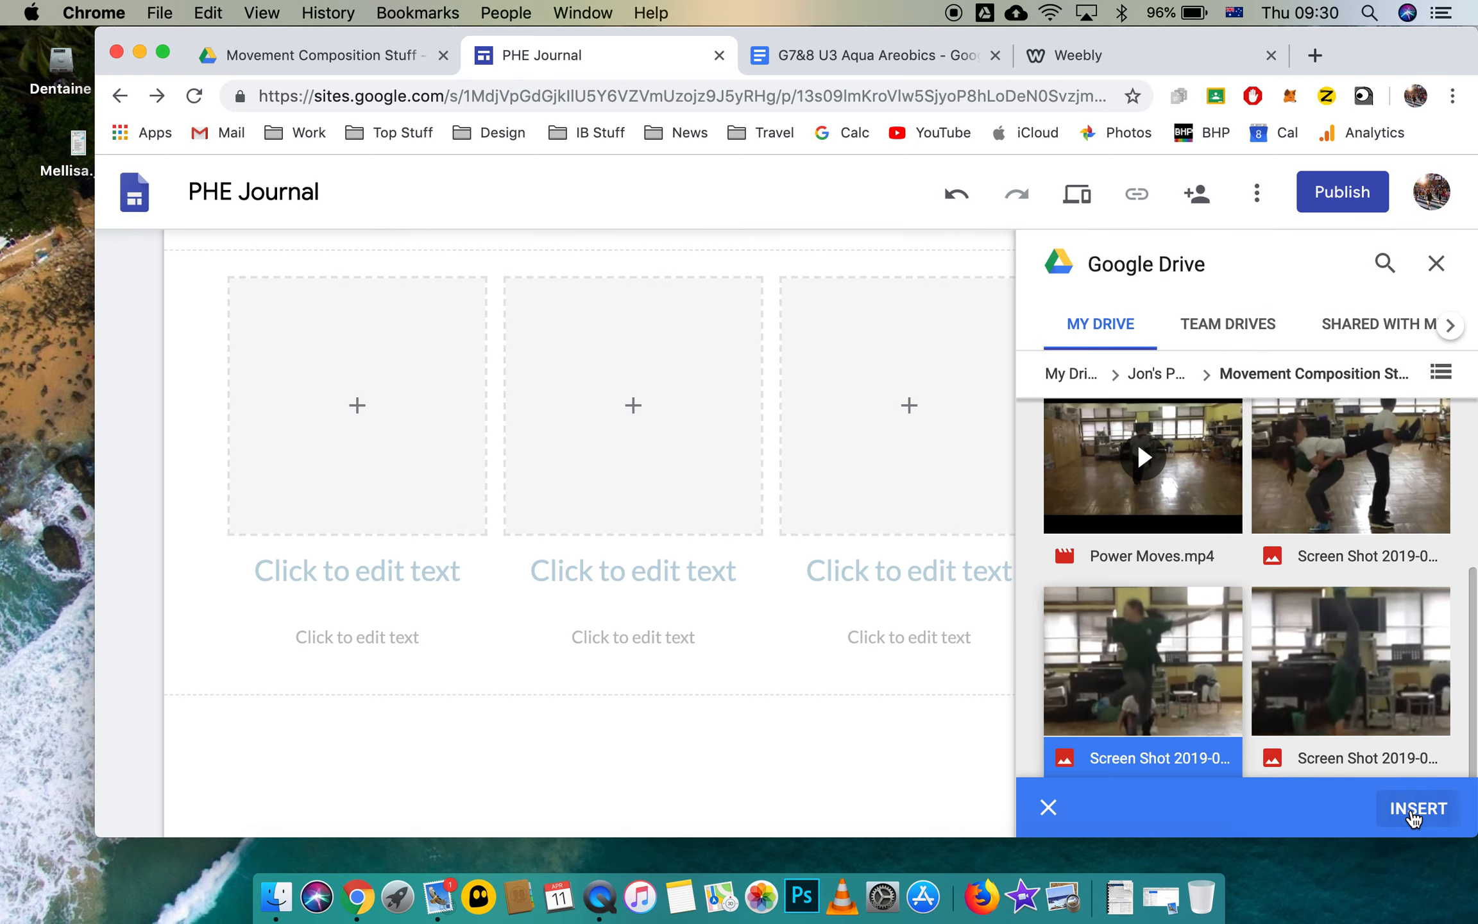
{"action": "left_click", "coordinate": [1413, 810]}
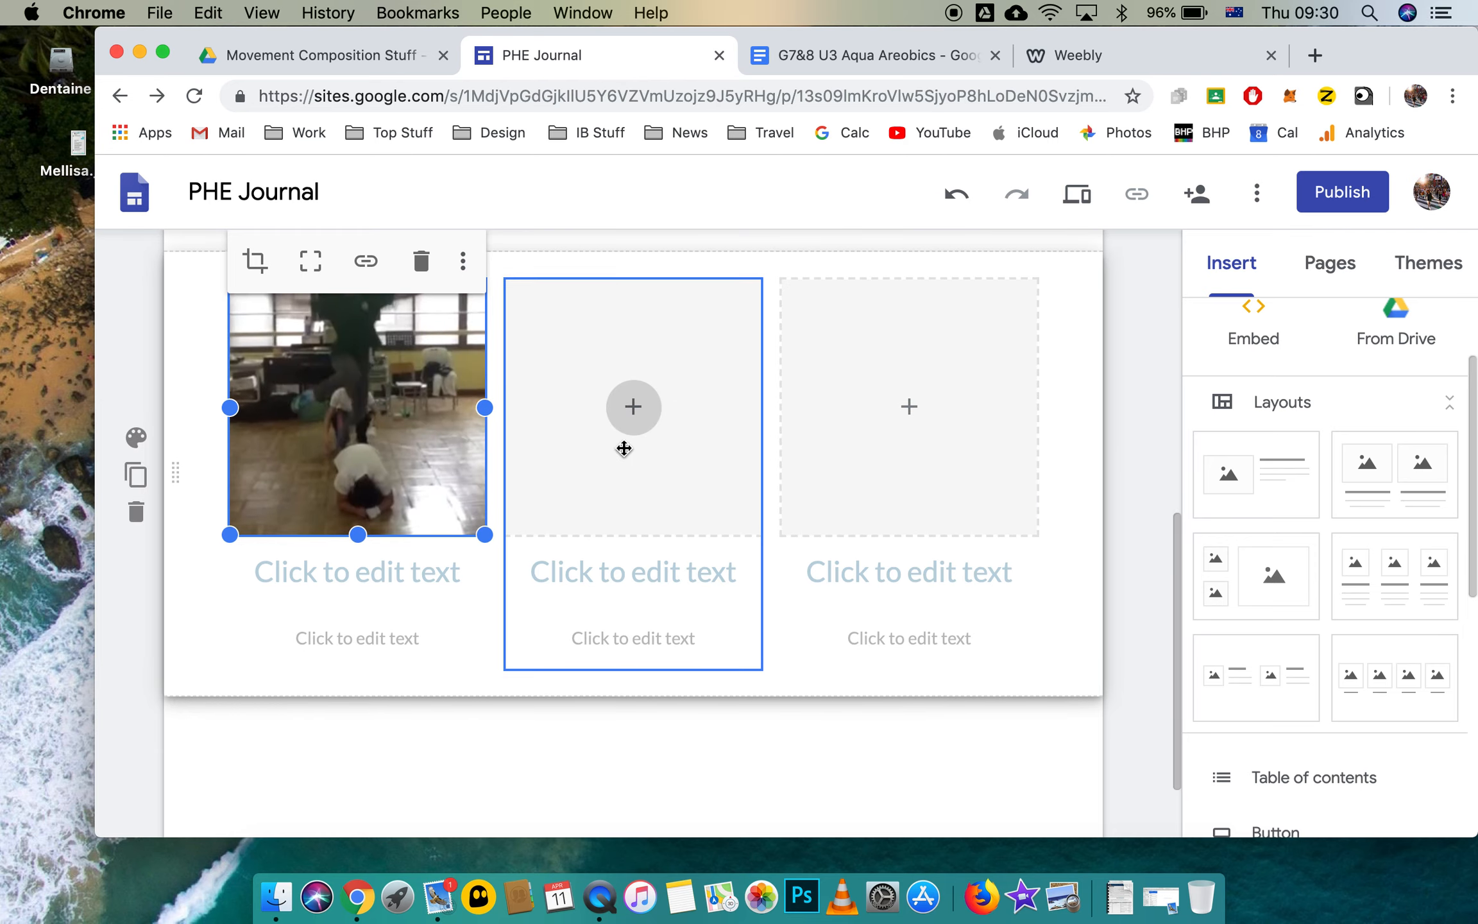
- Title the first column "Leap" and enter the filler text "ncipupqbqpb" in the body text beneath it
{"action": "left_click", "coordinate": [356, 552]}
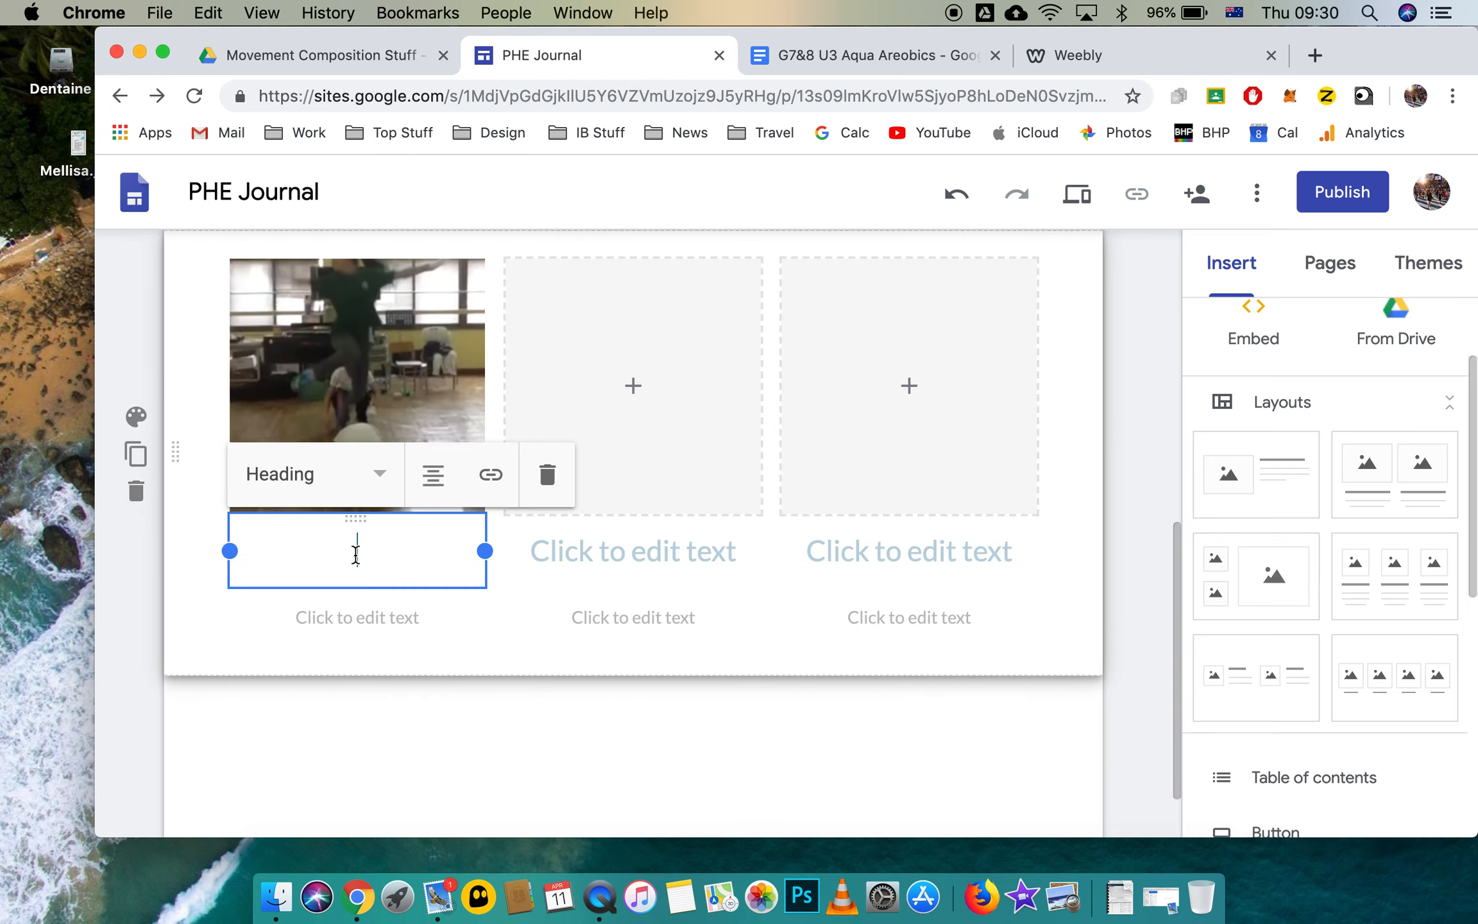
{"action": "type", "text": "Leap"}
{"action": "left_click", "coordinate": [330, 626]}
{"action": "left_click", "coordinate": [383, 619]}
{"action": "type", "text": "ncipupqbqpb"}
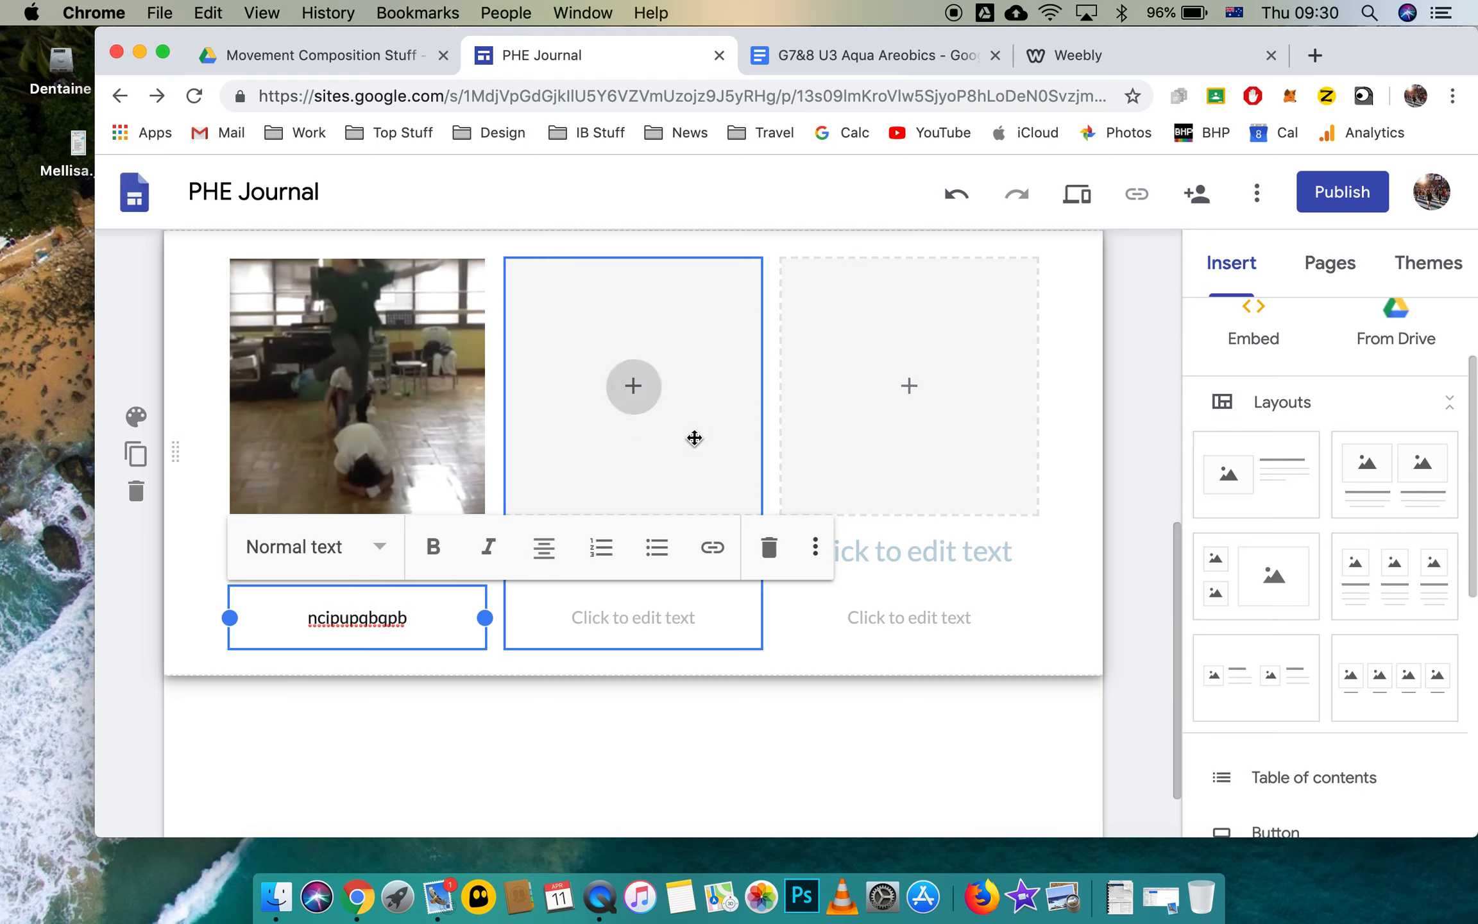
{"action": "left_click", "coordinate": [641, 743]}
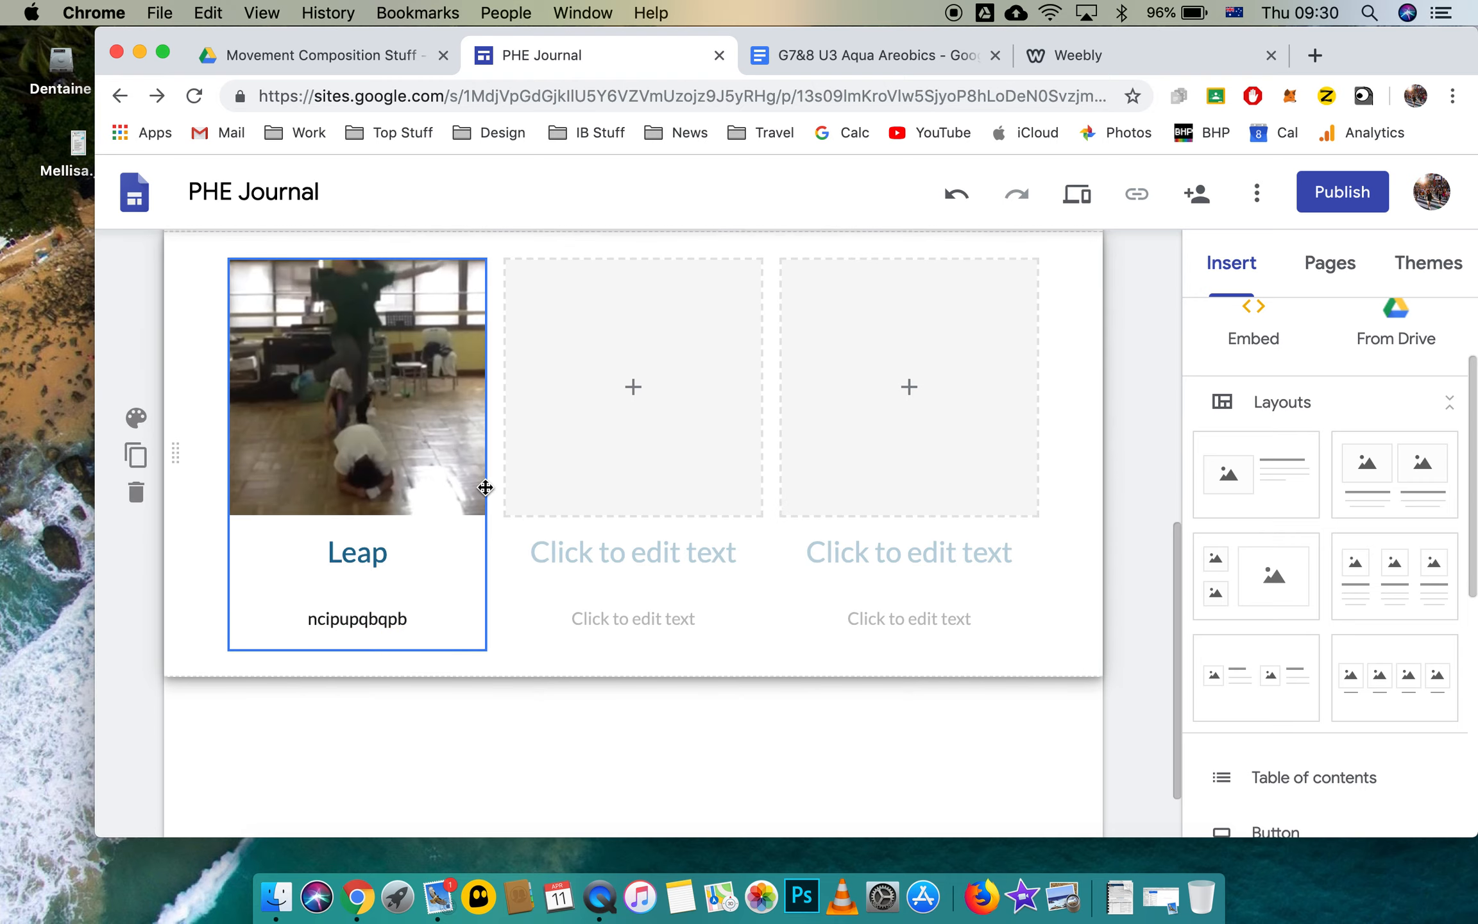
- Add an empty text box in a new section below the three-column layout
{"action": "scroll", "coordinate": [485, 487], "scroll_direction": "up", "scroll_amount": 4}
{"action": "scroll", "coordinate": [485, 487], "scroll_direction": "down", "scroll_amount": 3}
{"action": "scroll", "coordinate": [485, 487], "scroll_direction": "down", "scroll_amount": 3}
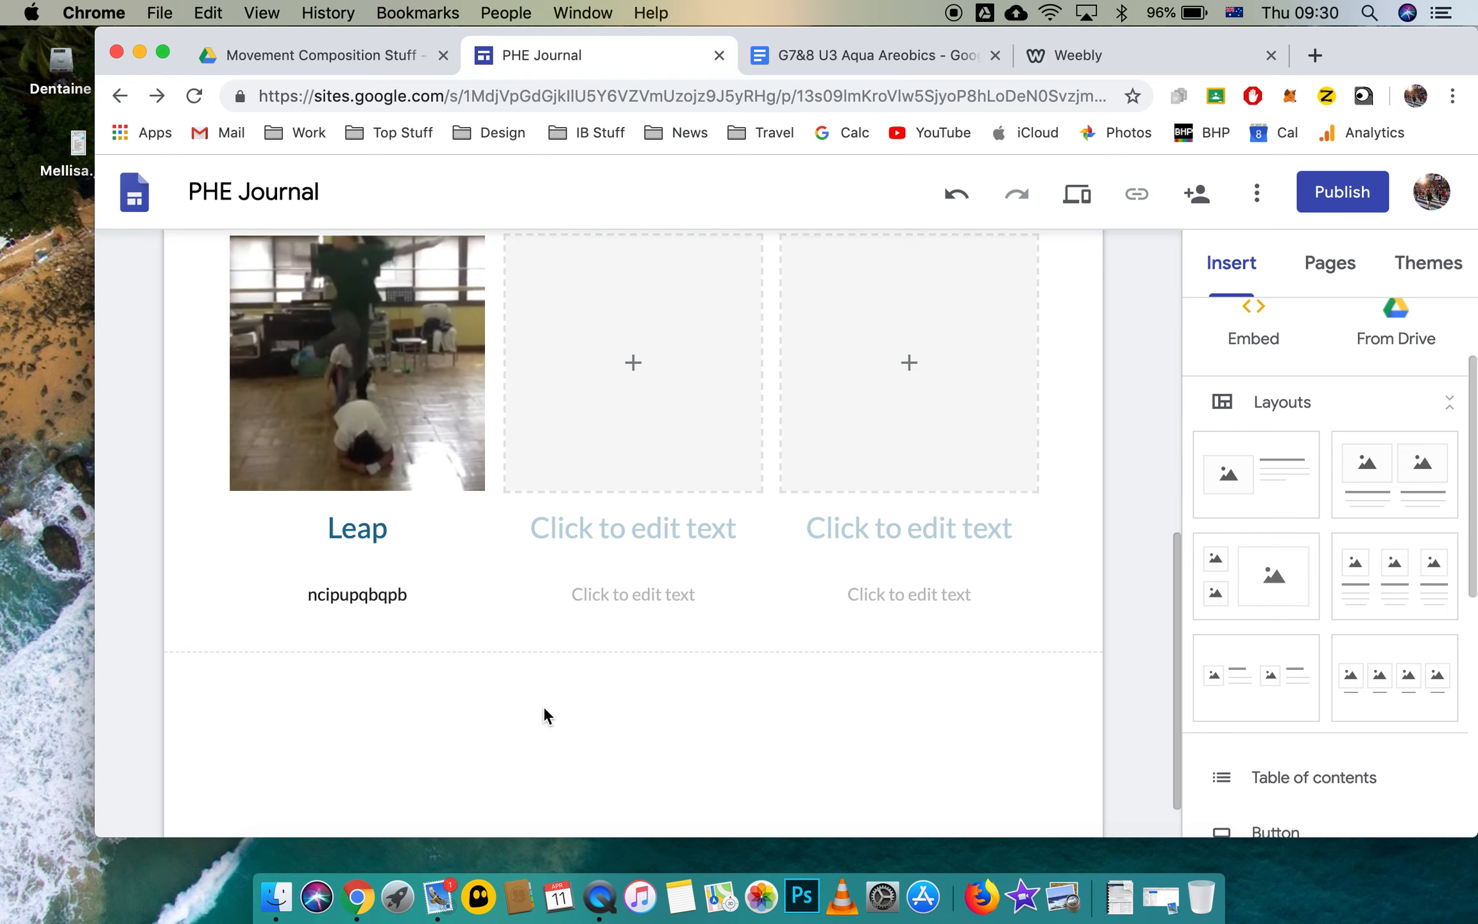
{"action": "scroll", "coordinate": [544, 706], "scroll_direction": "down", "scroll_amount": 2}
{"action": "scroll", "coordinate": [1344, 393], "scroll_direction": "up", "scroll_amount": 3}
{"action": "scroll", "coordinate": [1344, 393], "scroll_direction": "down", "scroll_amount": 3}
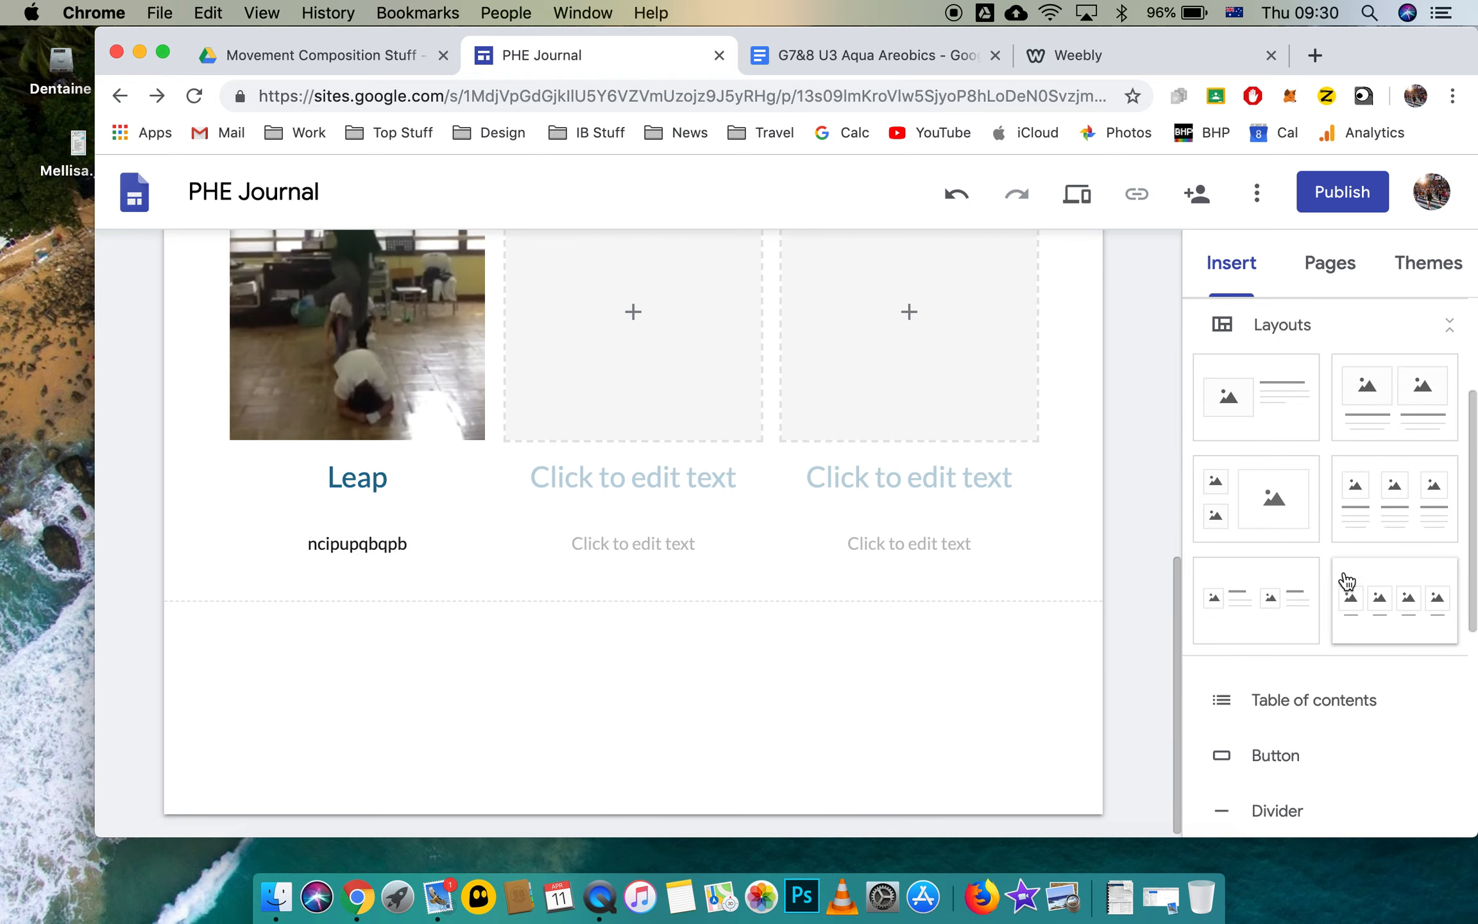
{"action": "scroll", "coordinate": [1286, 471], "scroll_direction": "up", "scroll_amount": 3}
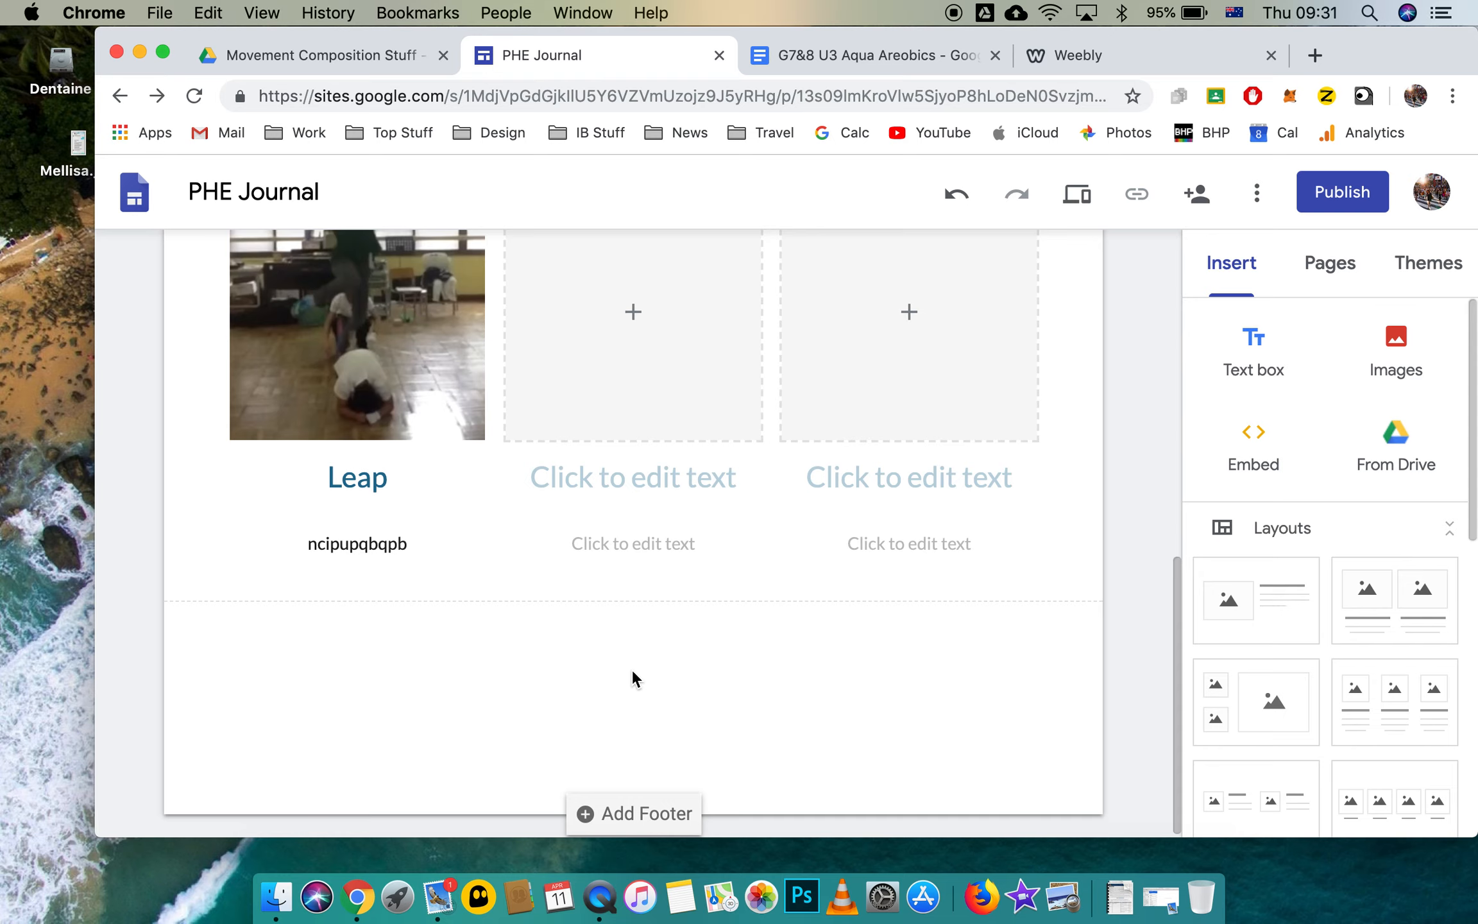
{"action": "left_click", "coordinate": [1259, 352]}
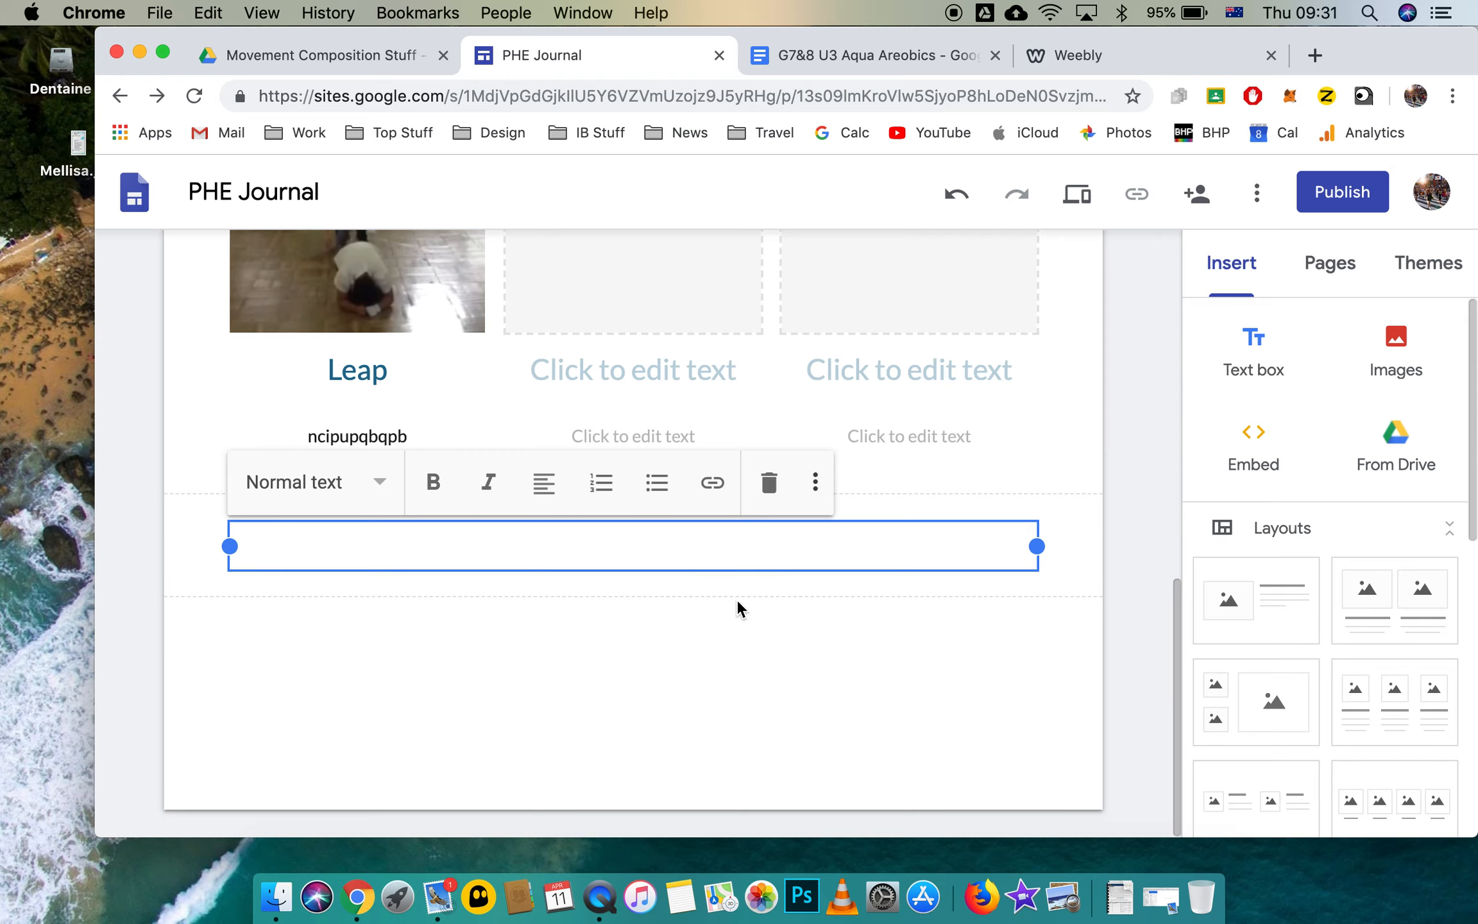
{"action": "left_click", "coordinate": [708, 688]}
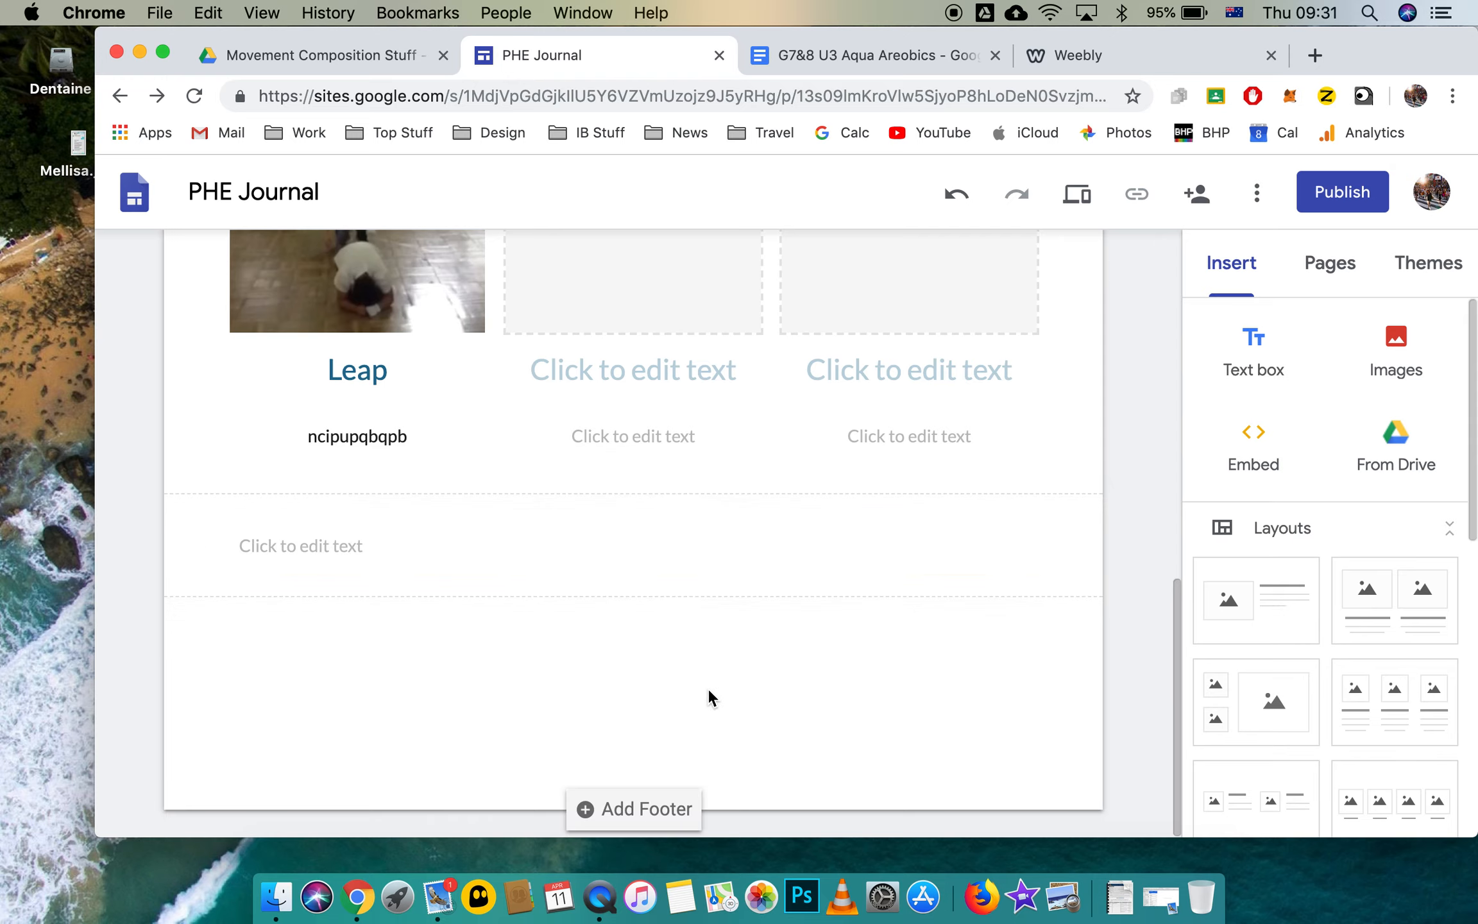
- Publish the site under a web address made of the owner's first name followed by "-phe-journal"
{"action": "scroll", "coordinate": [639, 587], "scroll_direction": "up", "scroll_amount": 4}
{"action": "scroll", "coordinate": [640, 587], "scroll_direction": "up", "scroll_amount": 3}
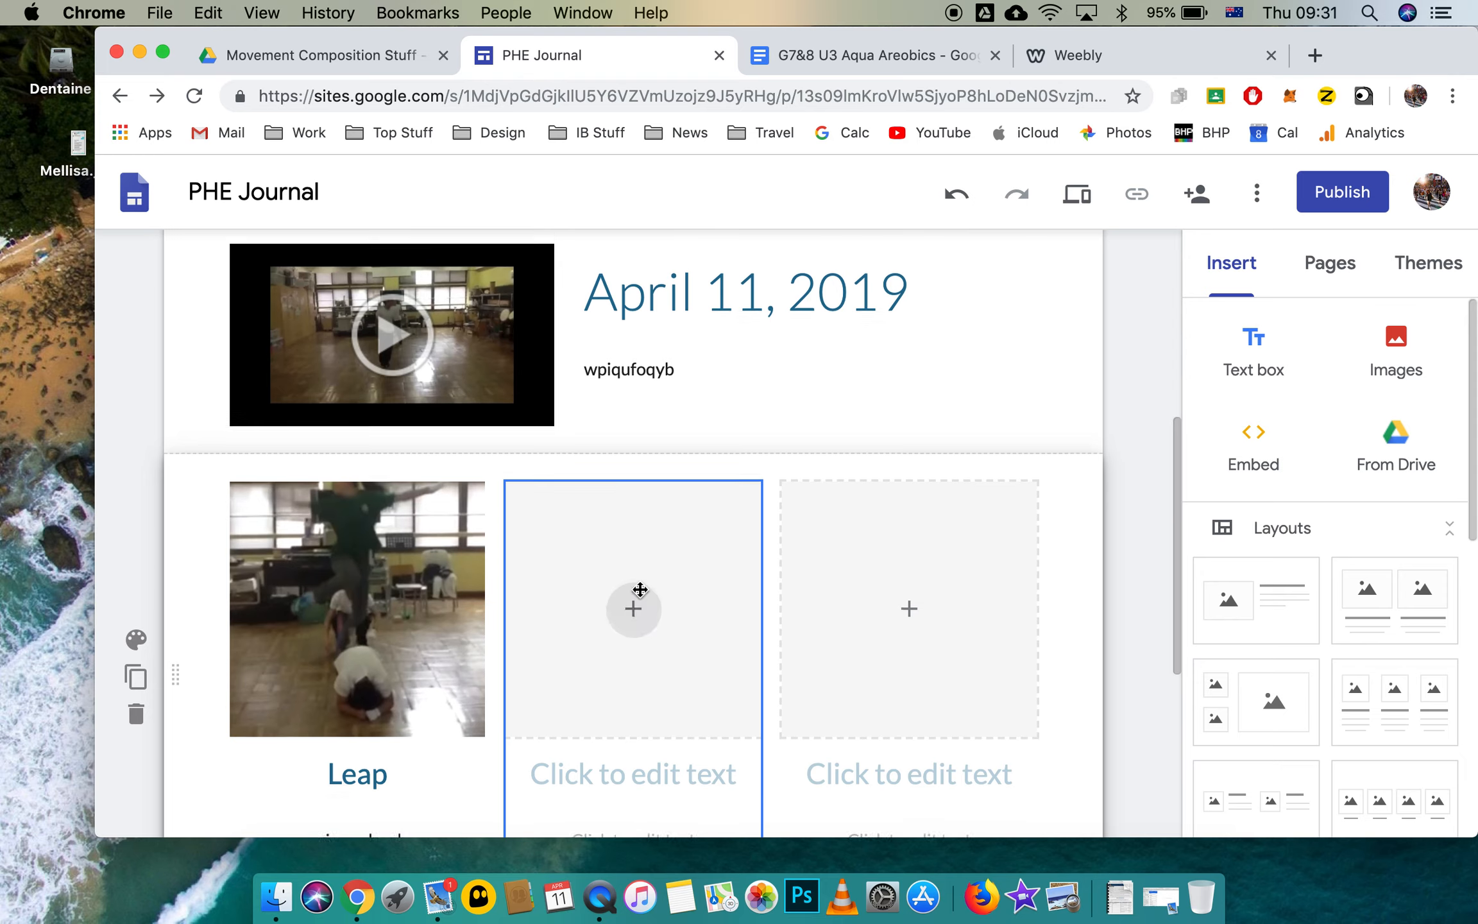
{"action": "left_click", "coordinate": [1342, 198]}
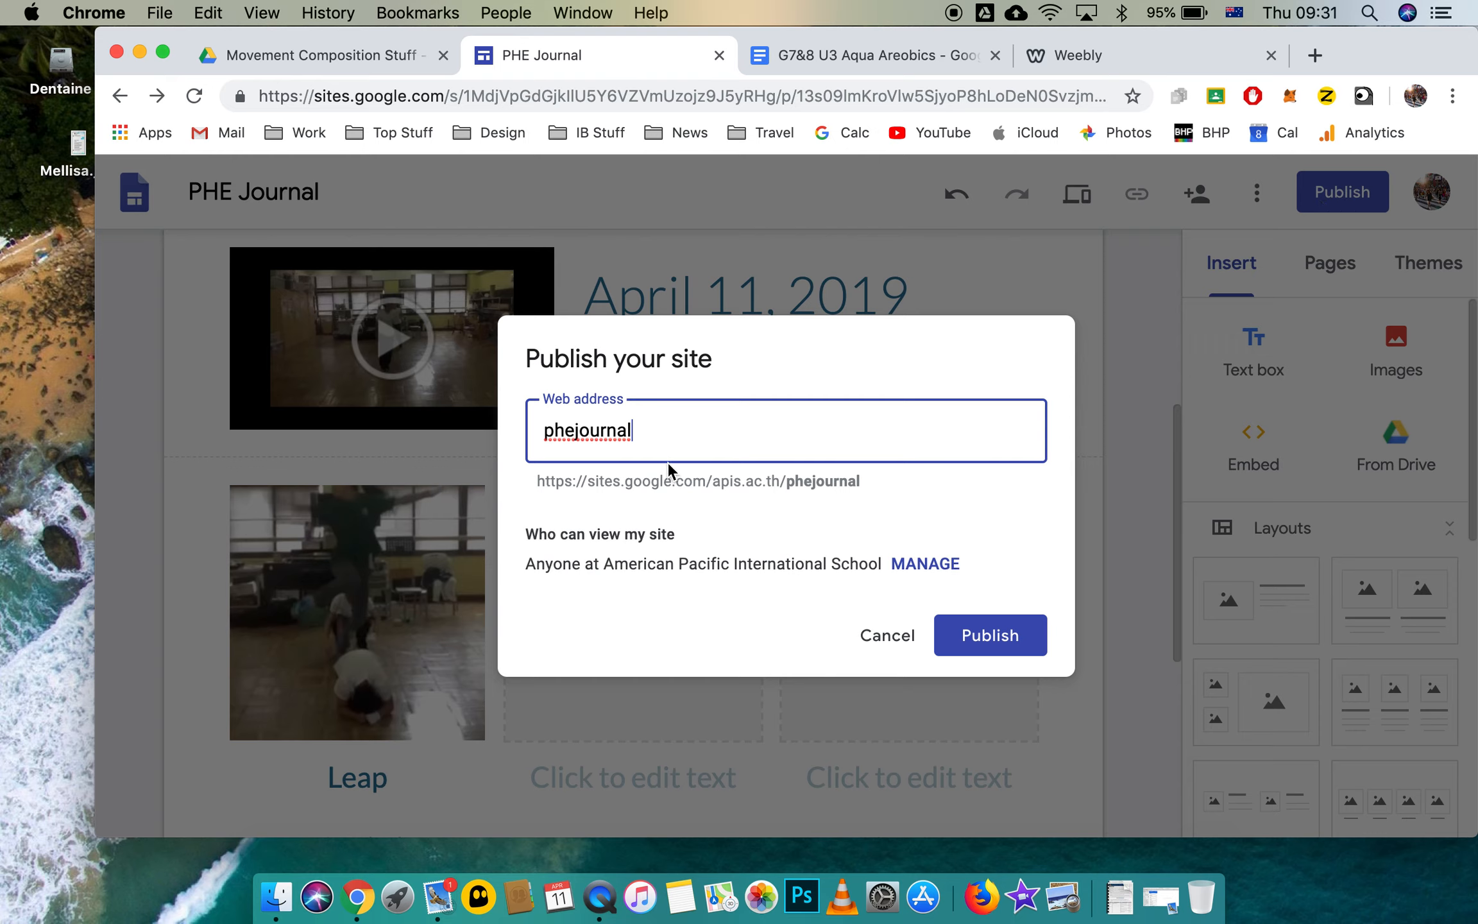
{"action": "key", "text": "BackSpace"}
{"action": "key", "text": "BackSpace"}
{"action": "key", "text": "BackSpace"}
{"action": "key", "text": "BackSpace"}
{"action": "key", "text": "BackSpace"}
{"action": "key", "text": "BackSpace"}
{"action": "key", "text": "BackSpace"}
{"action": "key", "text": "BackSpace"}
{"action": "key", "text": "BackSpace"}
{"action": "key", "text": "BackSpace"}
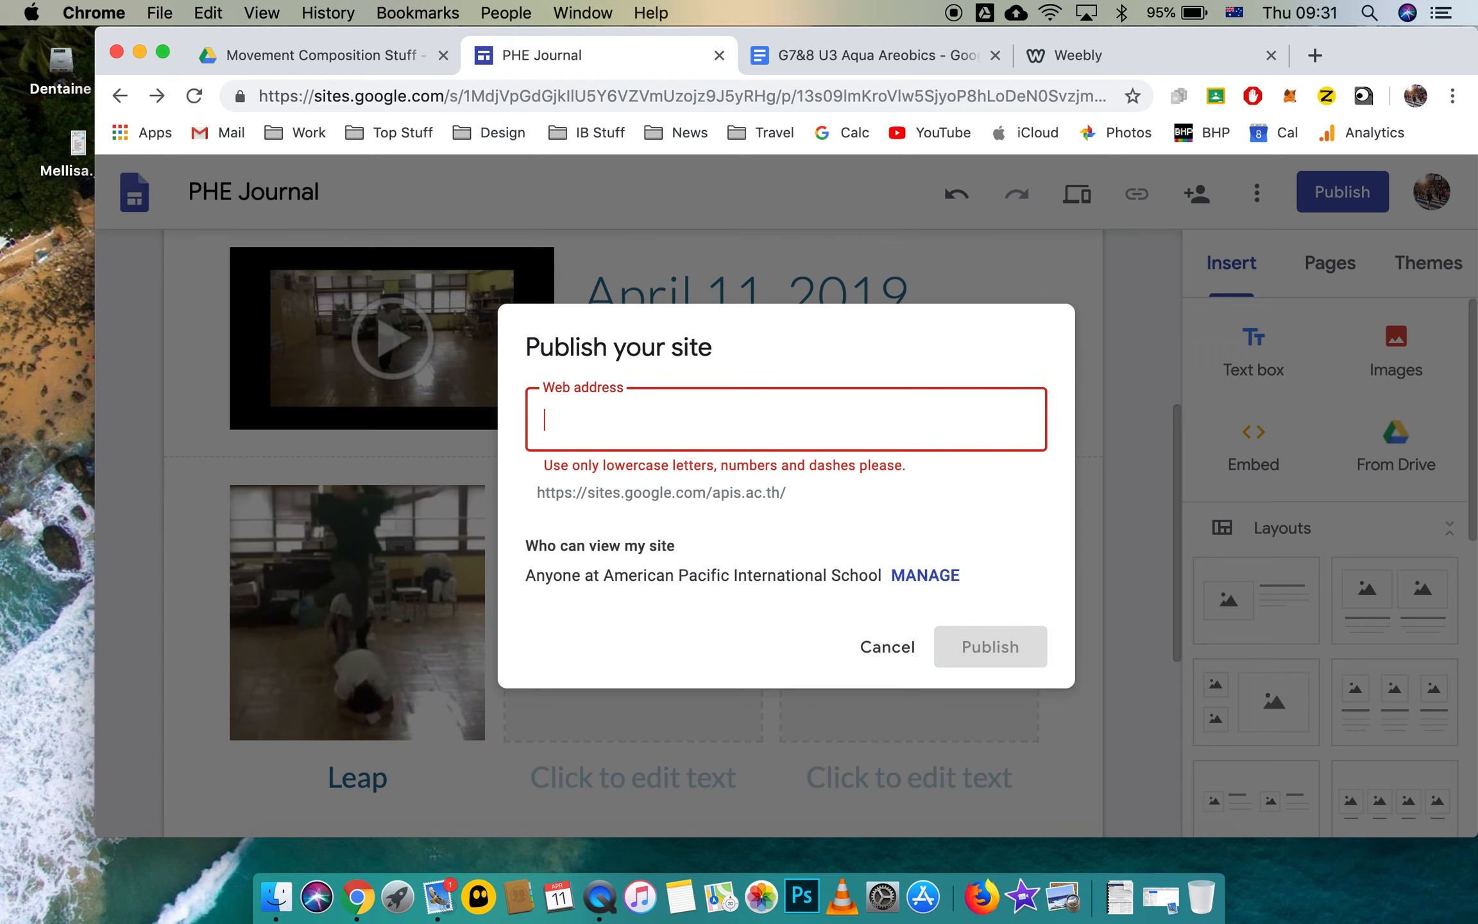
{"action": "type", "text": "jon"}
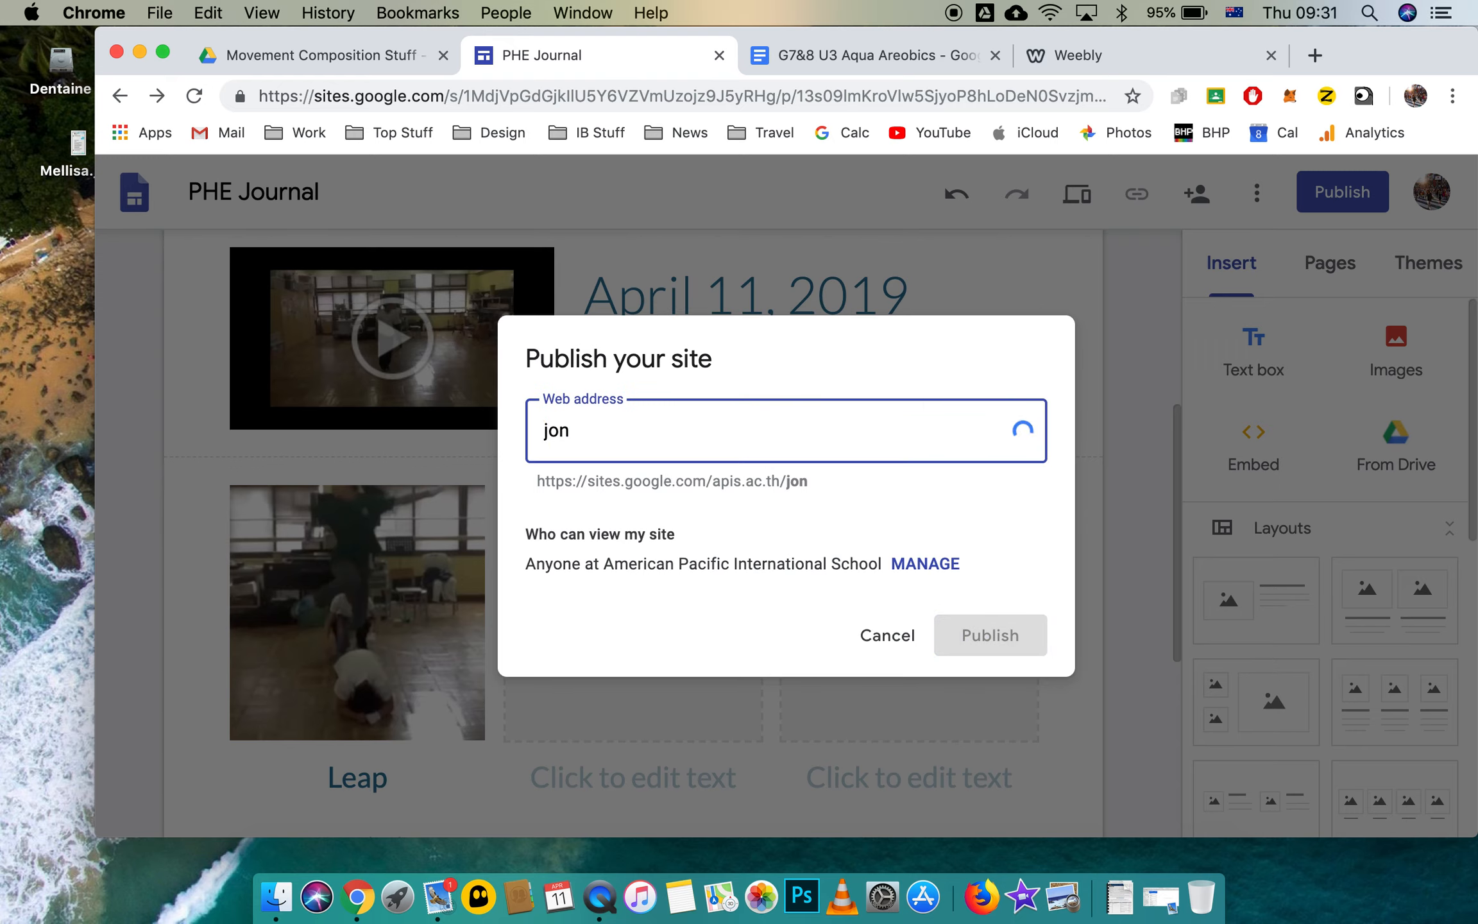
{"action": "type", "text": "ph"}
{"action": "key", "text": "BackSpace"}
{"action": "key", "text": "BackSpace"}
{"action": "key", "text": "BackSpace"}
{"action": "type", "text": "-phe-journal"}
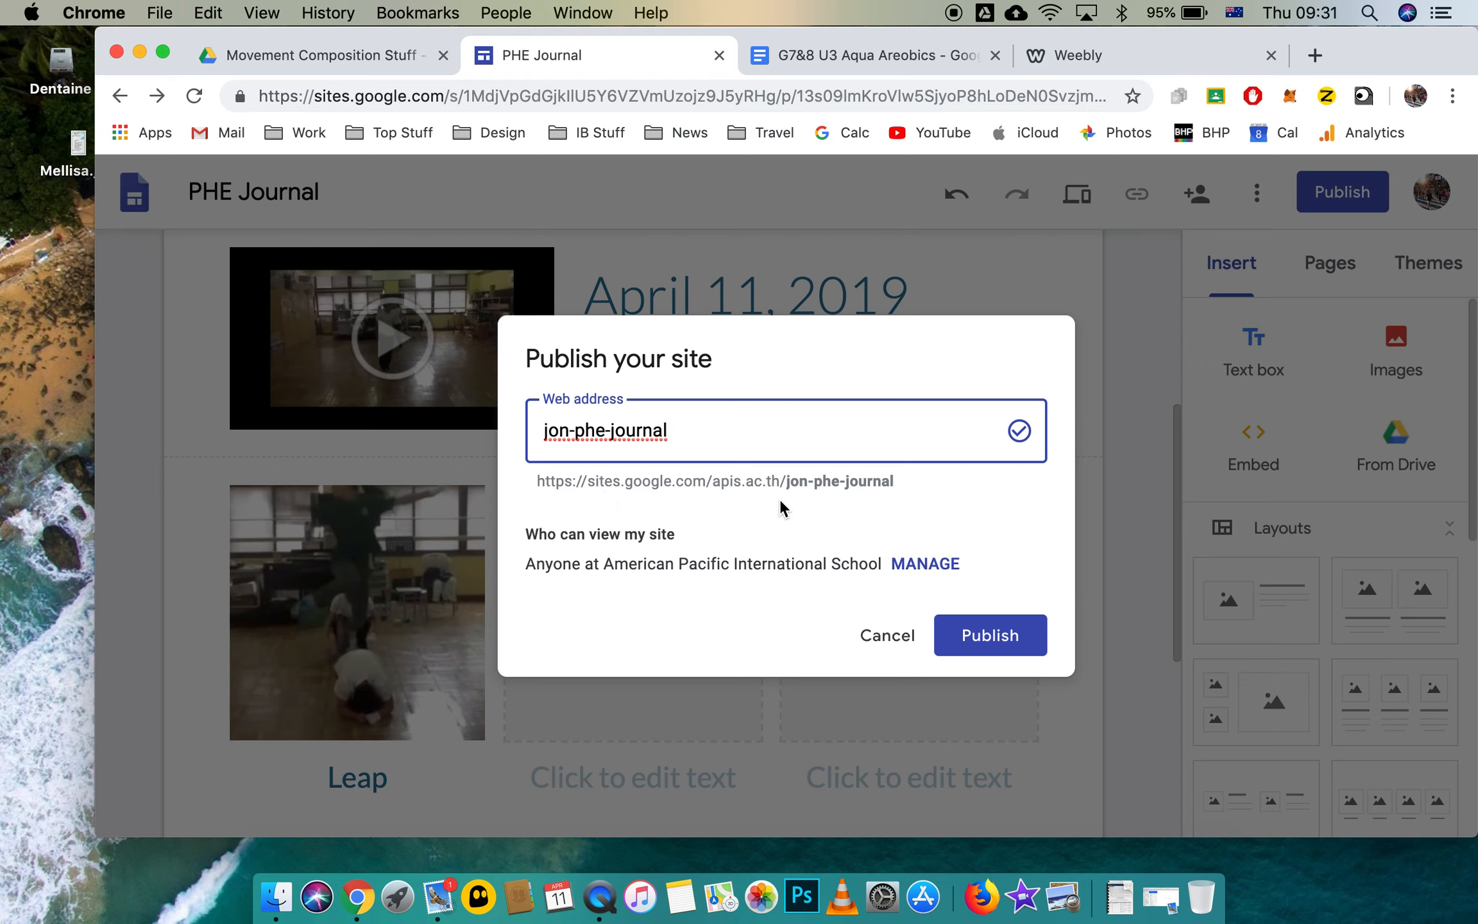
{"action": "left_click", "coordinate": [990, 636]}
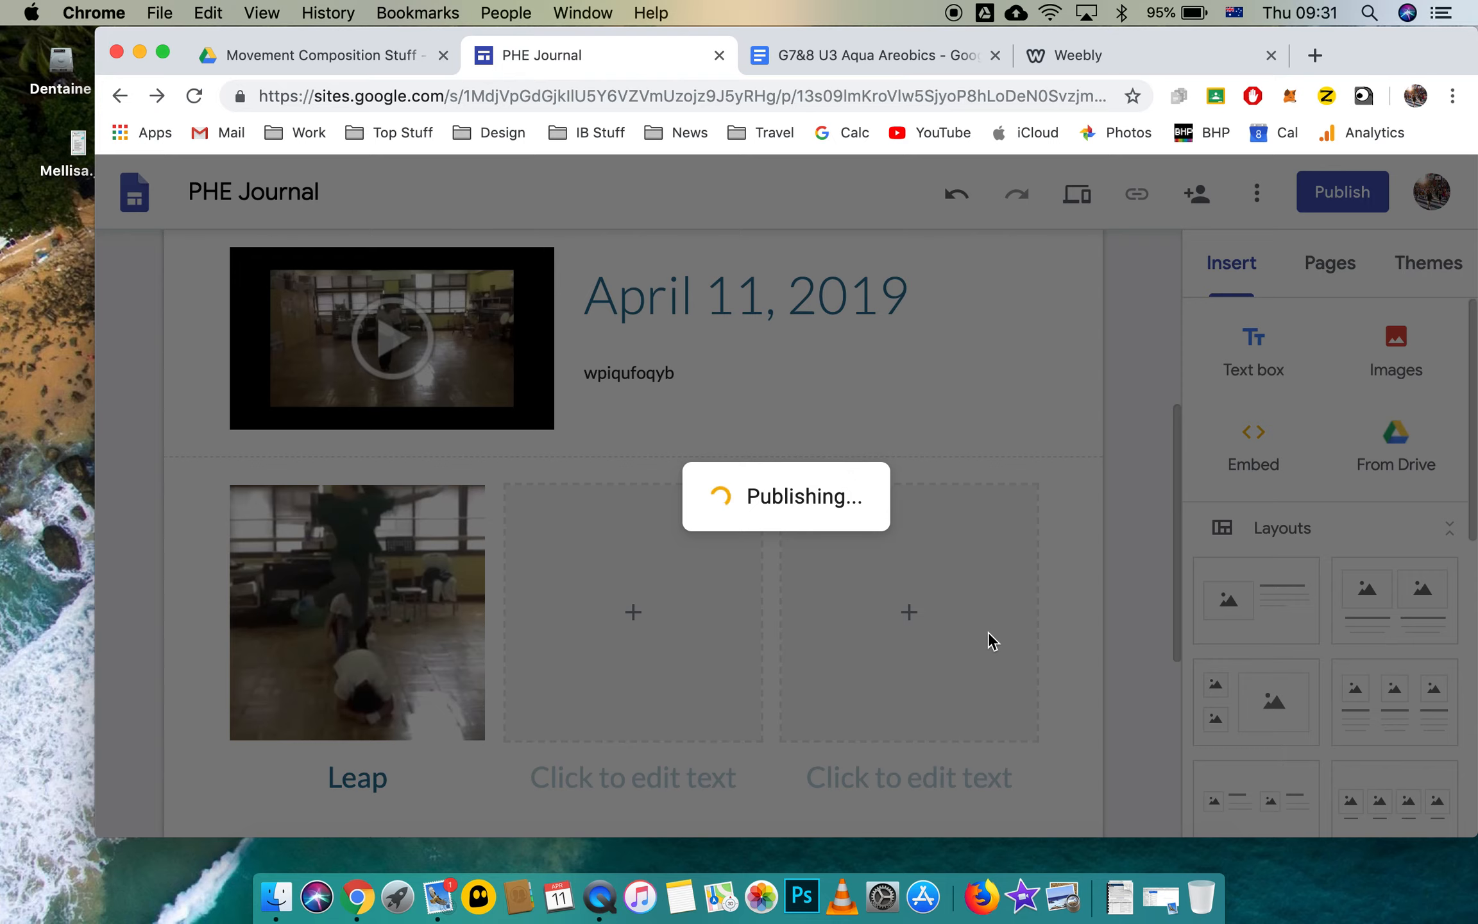
- View the published site and check its header, dated video section and three-column image section
{"action": "scroll", "coordinate": [988, 634], "scroll_direction": "down", "scroll_amount": 3}
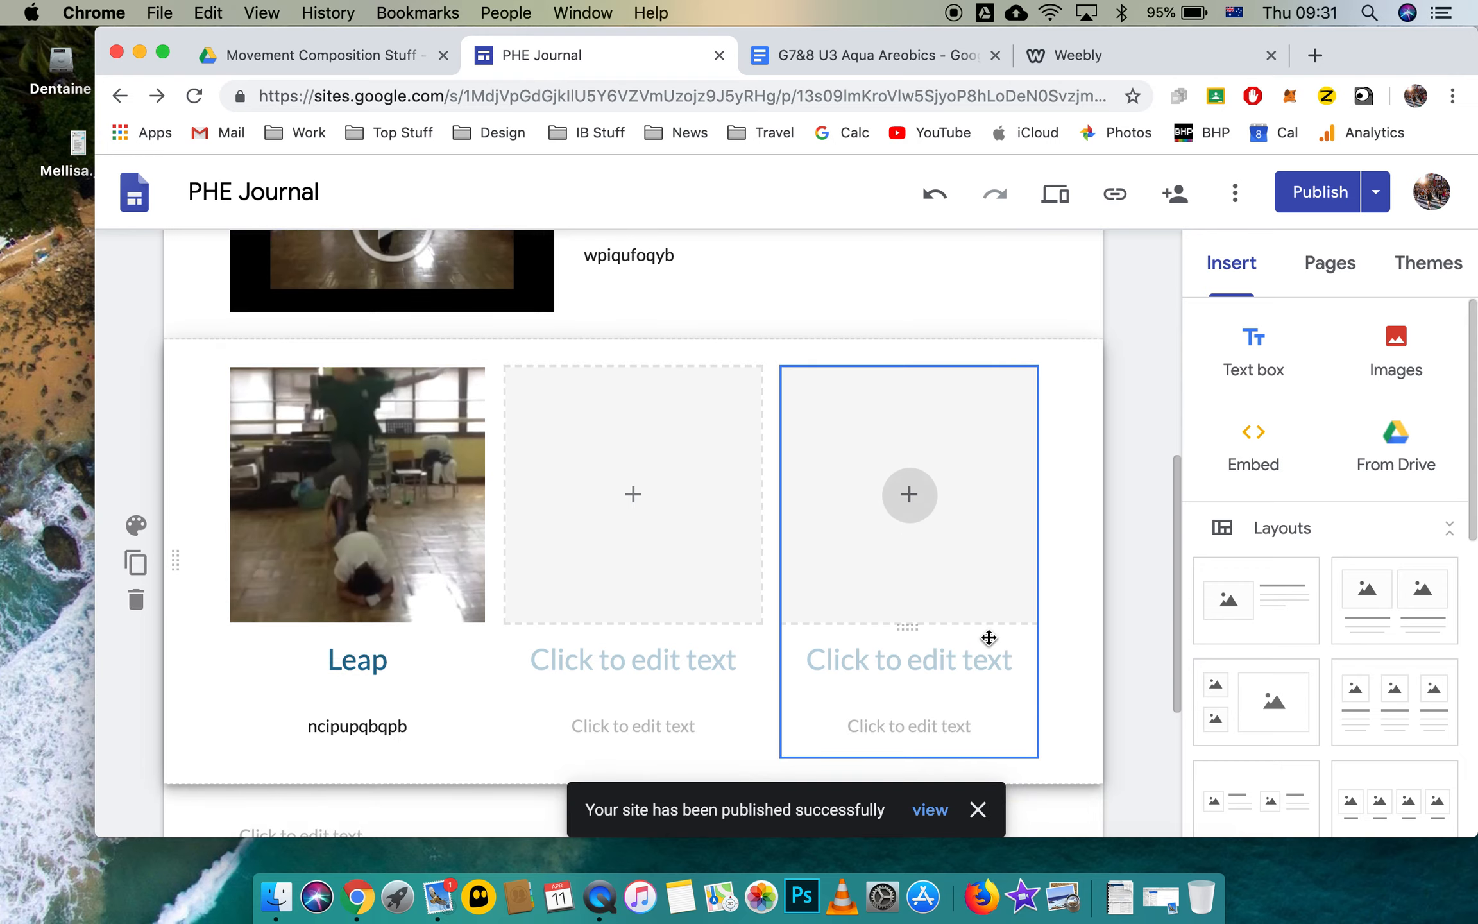
{"action": "left_click", "coordinate": [930, 810]}
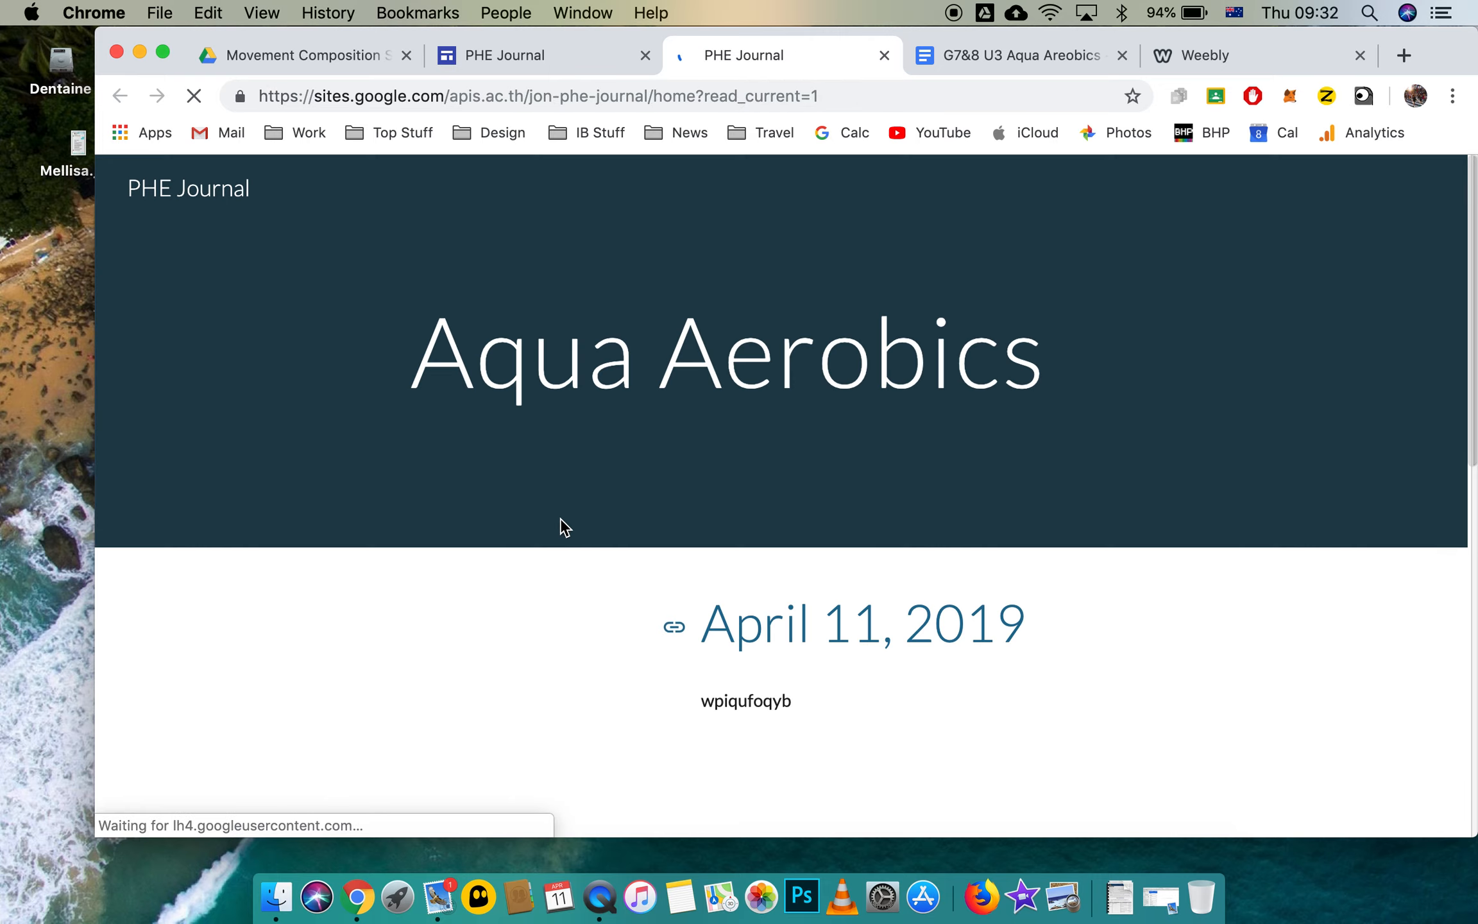
{"action": "scroll", "coordinate": [560, 517], "scroll_direction": "down", "scroll_amount": 10}
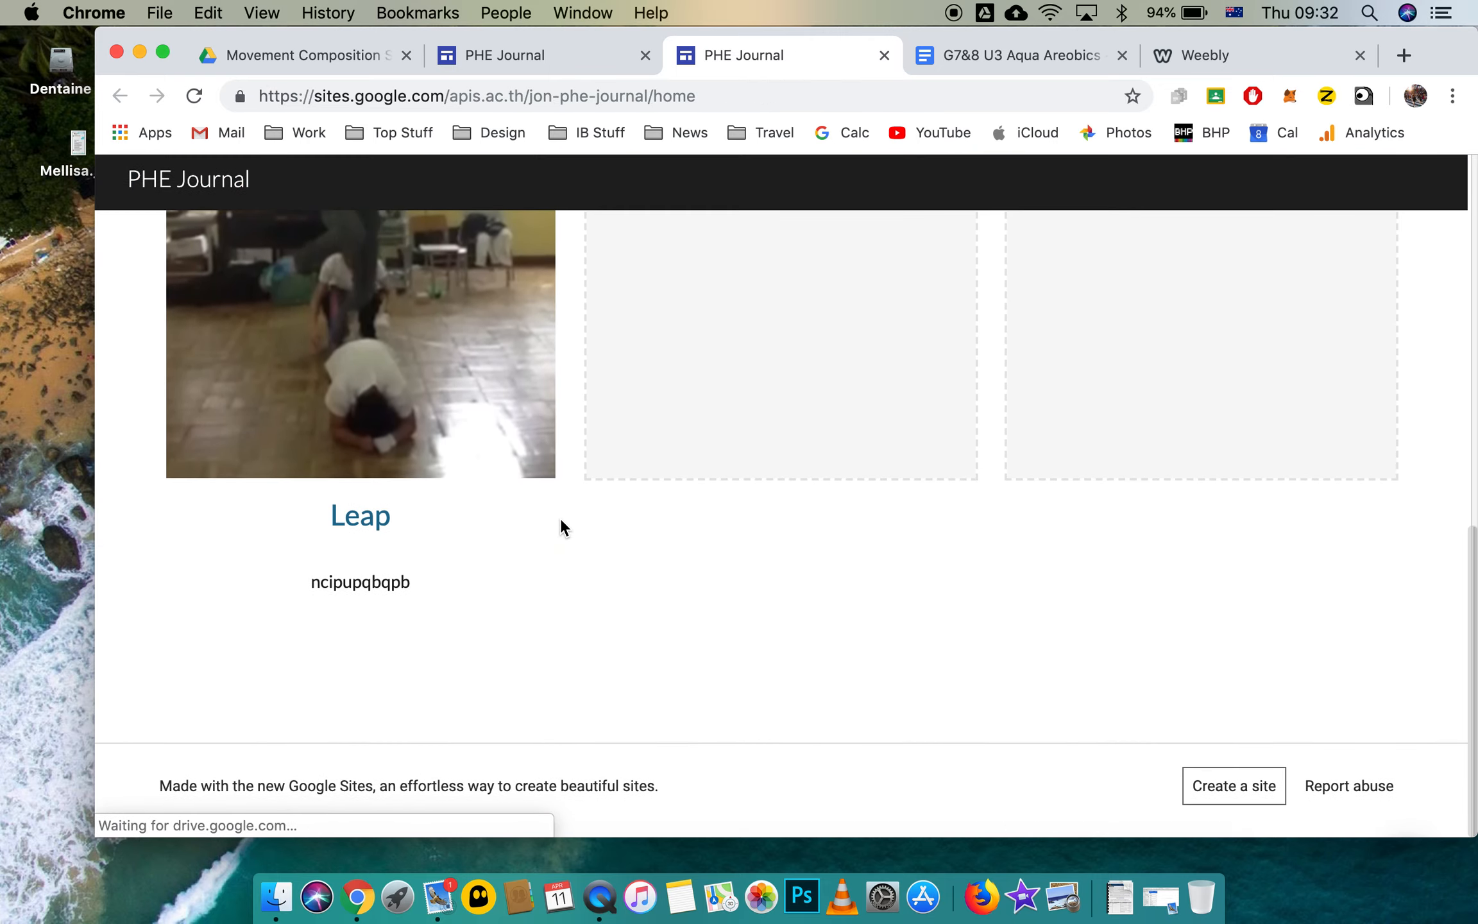
{"action": "scroll", "coordinate": [560, 517], "scroll_direction": "up", "scroll_amount": 9}
{"action": "scroll", "coordinate": [560, 517], "scroll_direction": "up", "scroll_amount": 2}
{"action": "scroll", "coordinate": [560, 517], "scroll_direction": "down", "scroll_amount": 5}
{"action": "scroll", "coordinate": [560, 517], "scroll_direction": "up", "scroll_amount": 5}
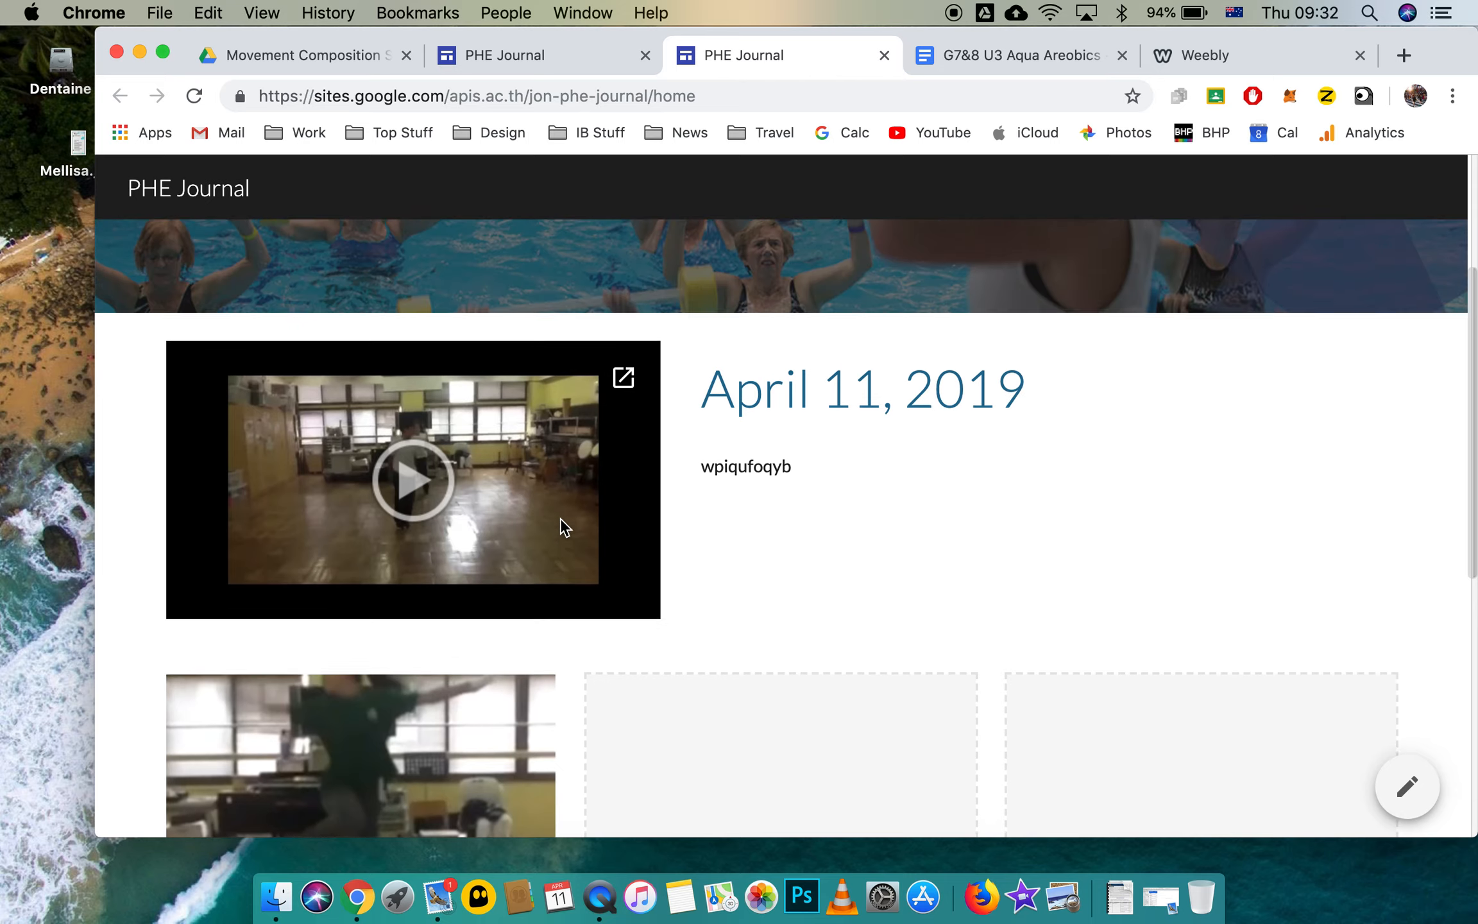
{"action": "scroll", "coordinate": [560, 524], "scroll_direction": "down", "scroll_amount": 8}
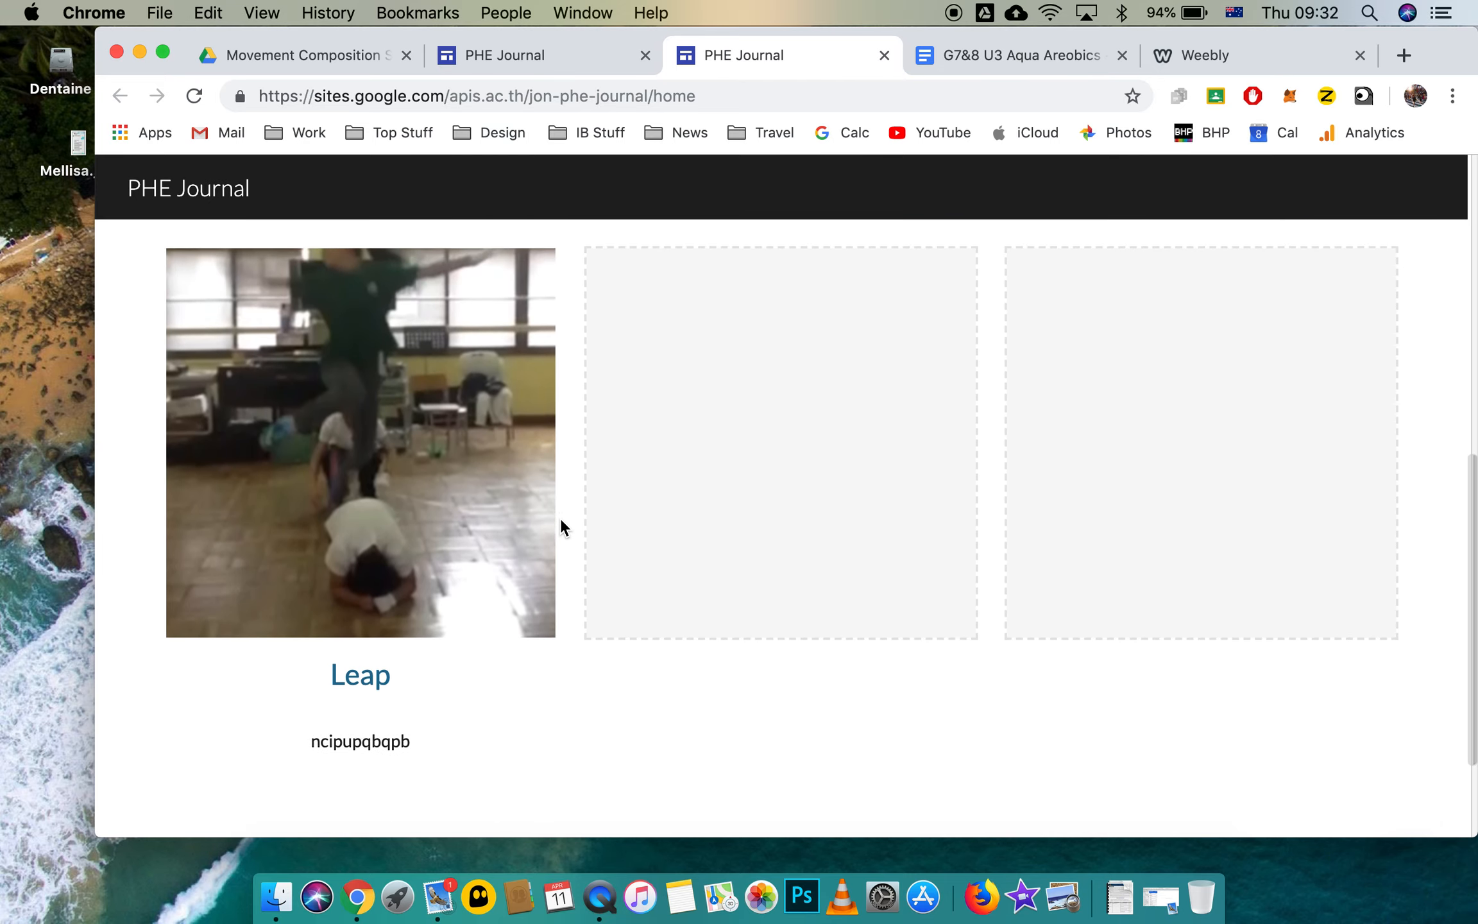
{"action": "scroll", "coordinate": [830, 349], "scroll_direction": "up", "scroll_amount": 10}
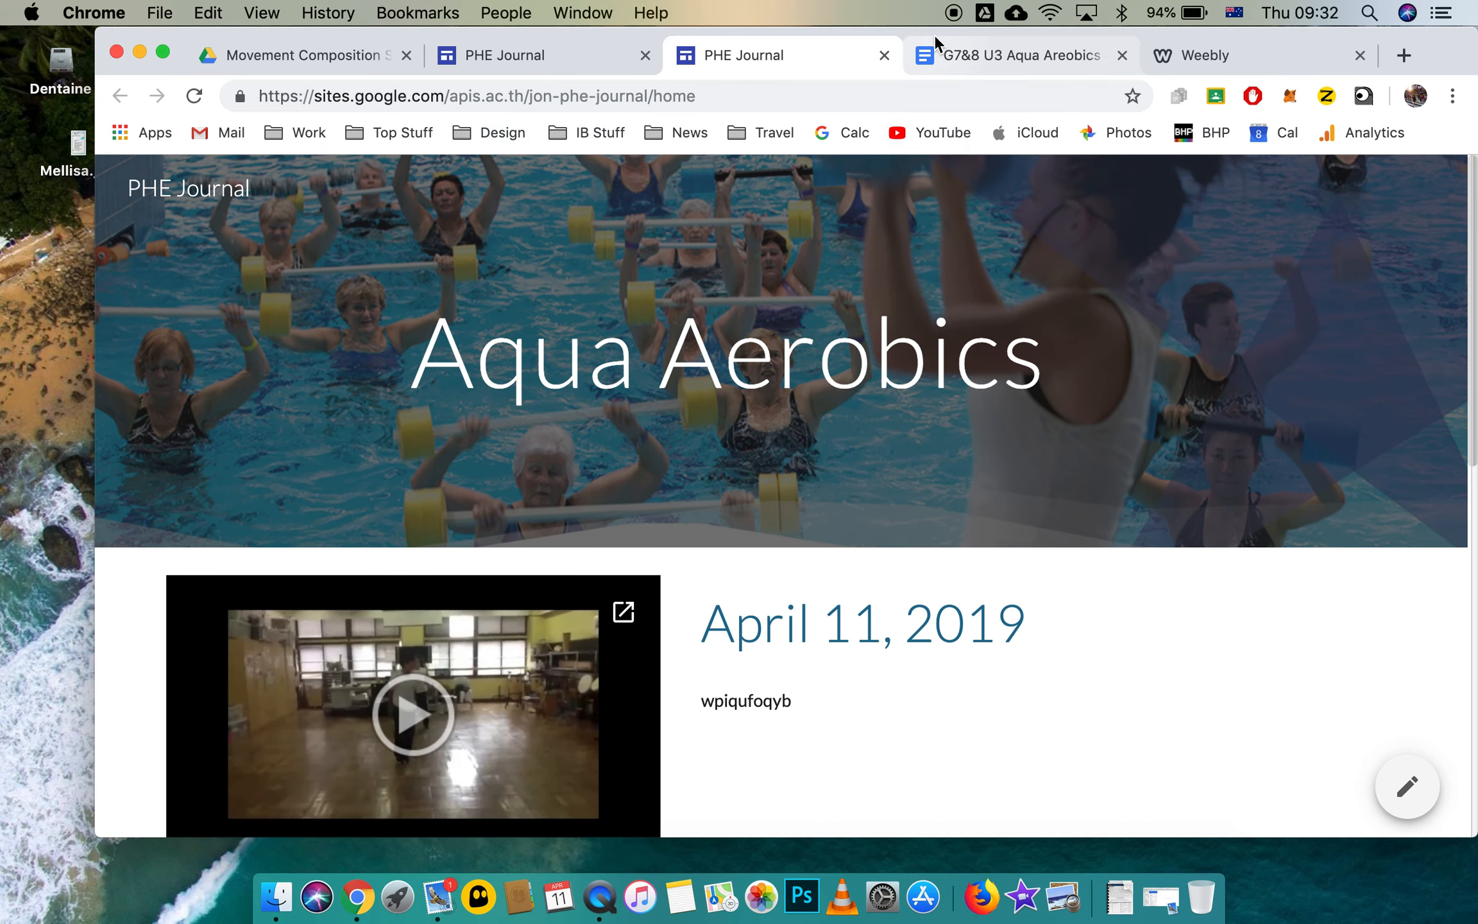